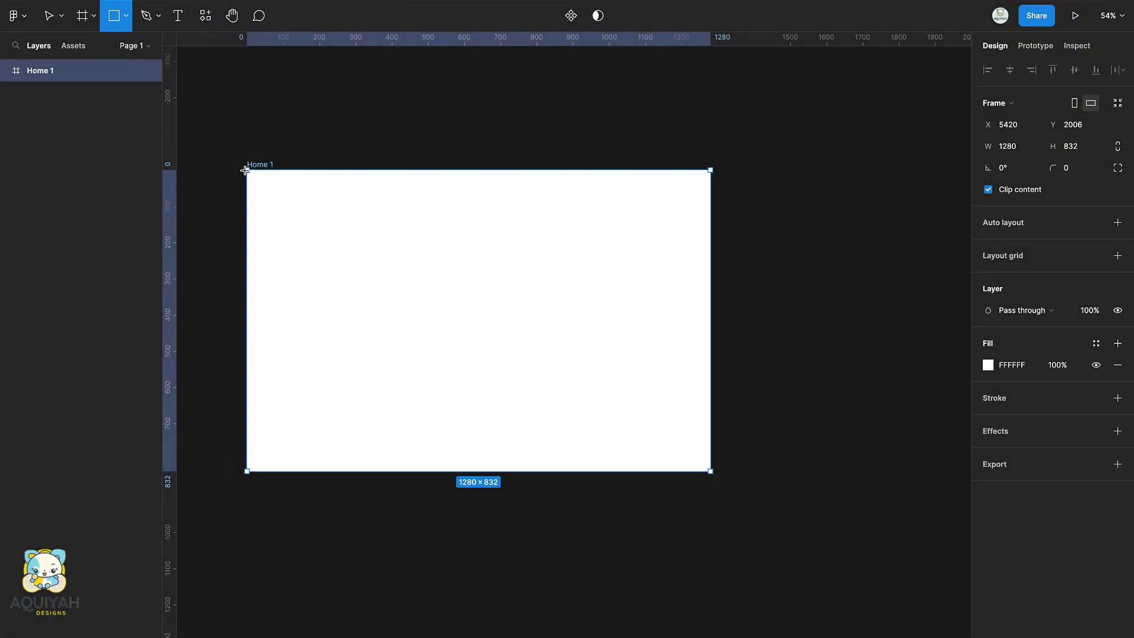
# - Draw a grey rectangle over Home 1, halve its width to 640, and name it Background
pyautogui.moveTo(245, 171); pyautogui.dragTo(711, 471)
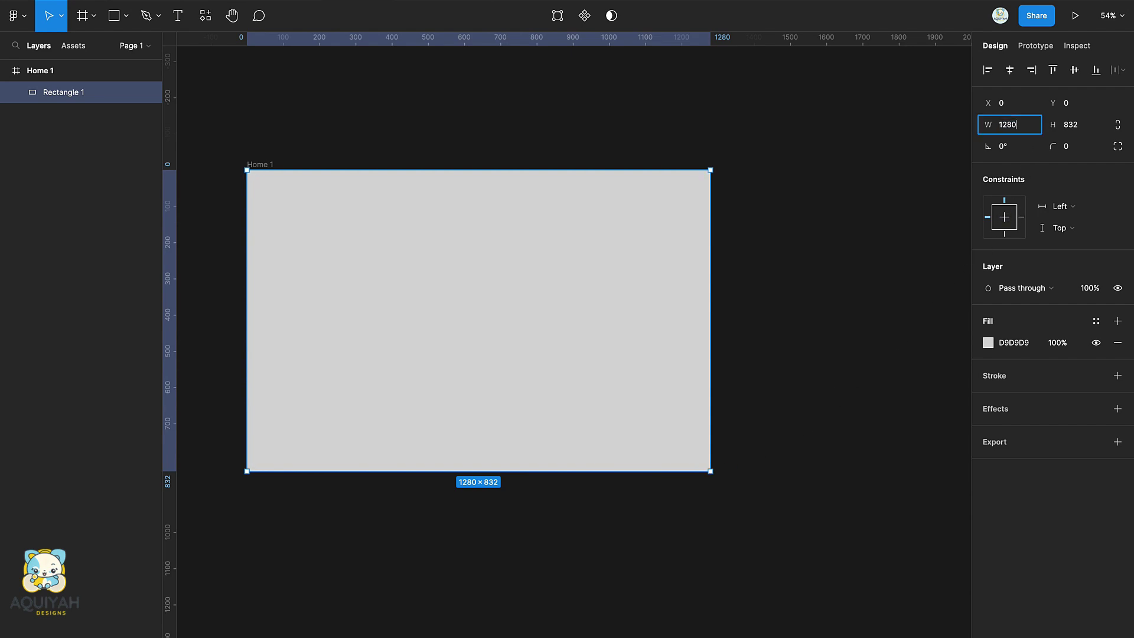
pyautogui.write('2')
pyautogui.press('Return')
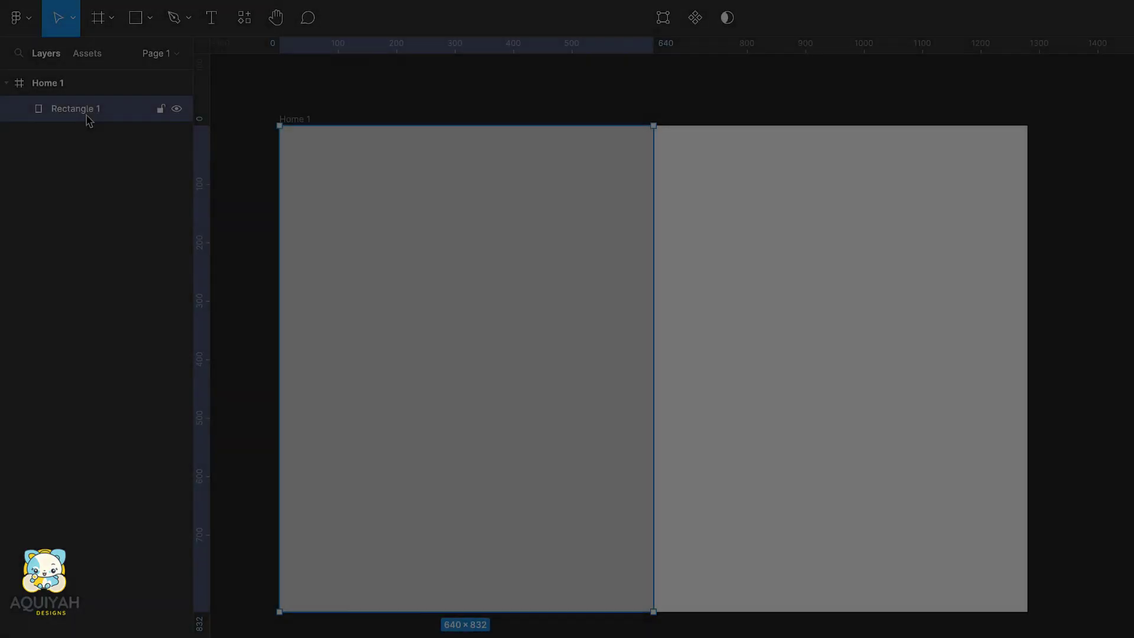
pyautogui.doubleClick(70, 93)
pyautogui.write('Background')
pyautogui.press('Return')
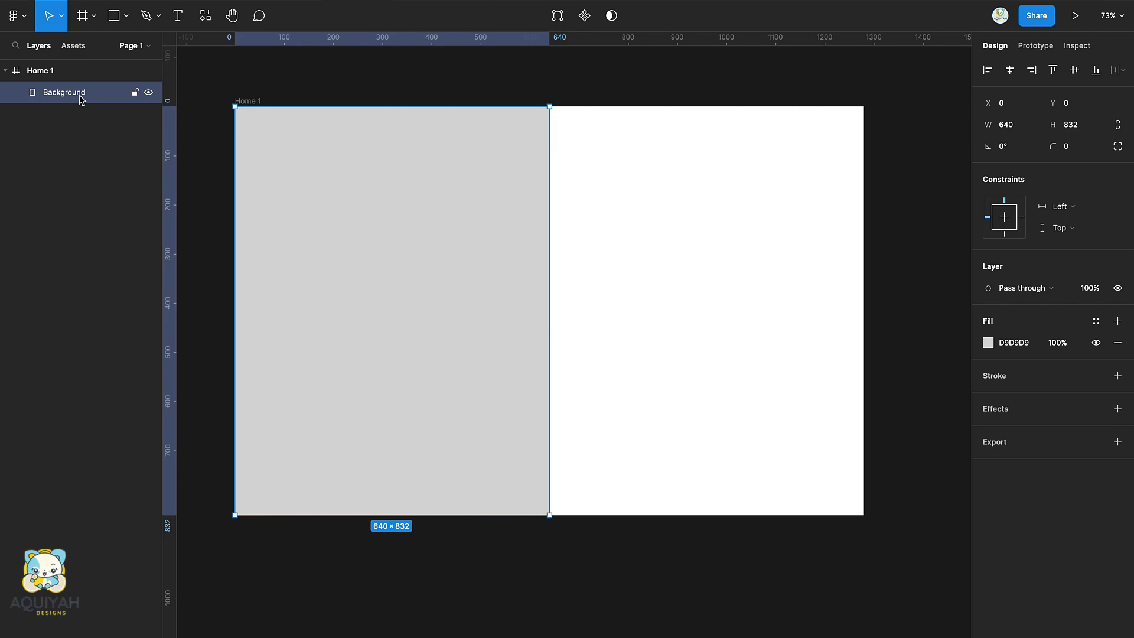
pyautogui.press('Escape')
# - Add a wrapping 'Diamond Tennis Bracelet' heading in Playfair Display at size 55
pyautogui.press('t')
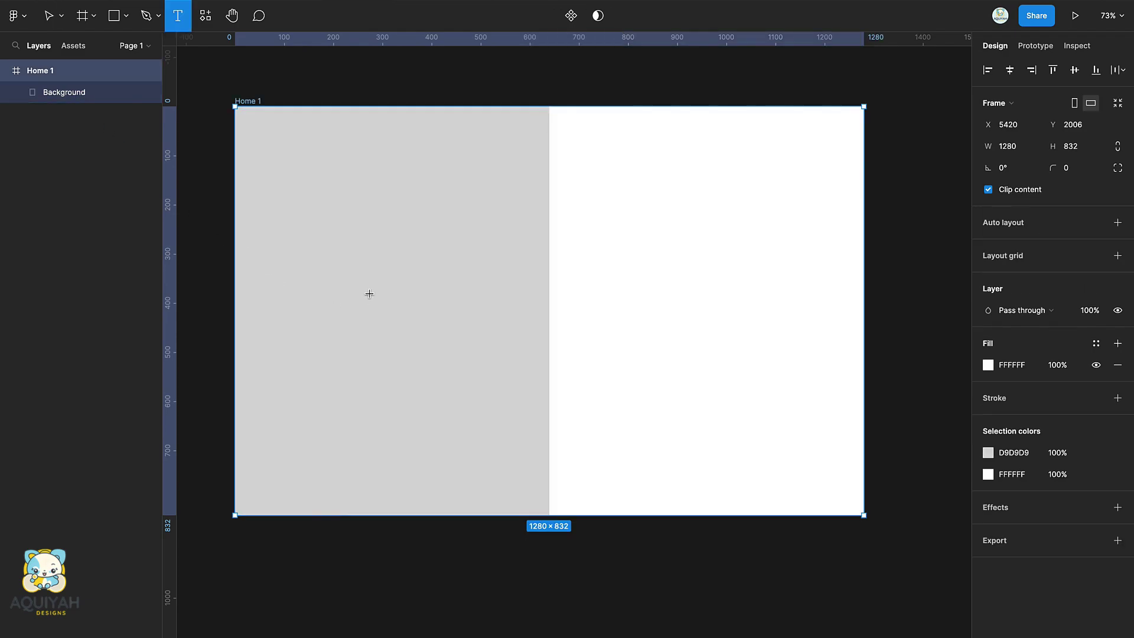
pyautogui.click(291, 183)
pyautogui.write('Diamond T')
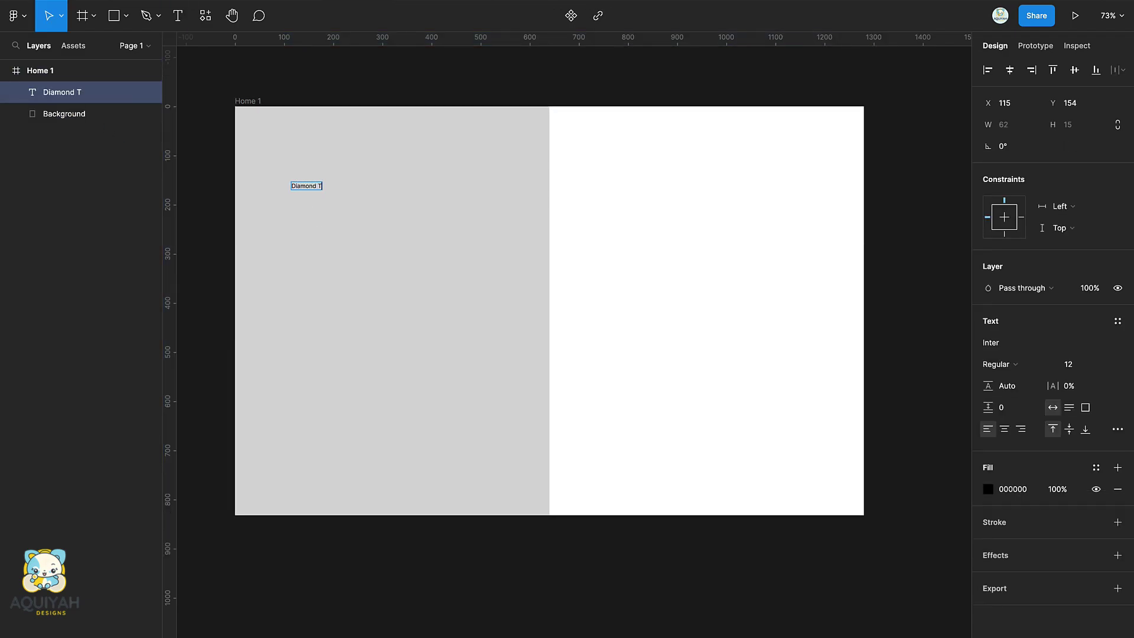
pyautogui.write('ennis Bracele')
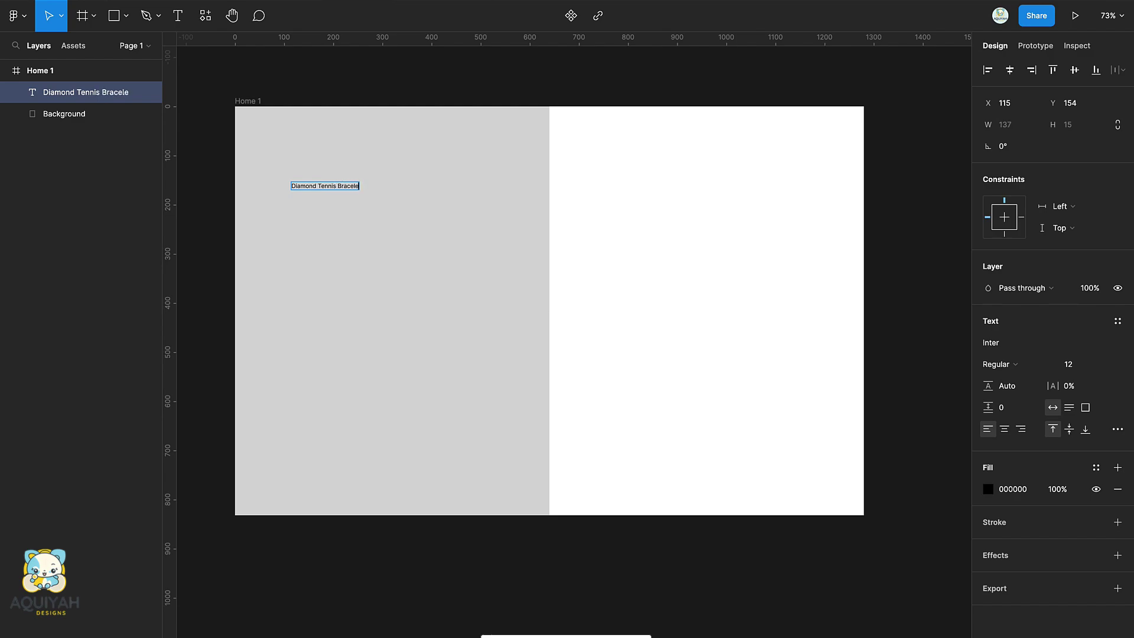
pyautogui.write('t')
pyautogui.press('Escape')
pyautogui.click(997, 343)
pyautogui.write('Playf')
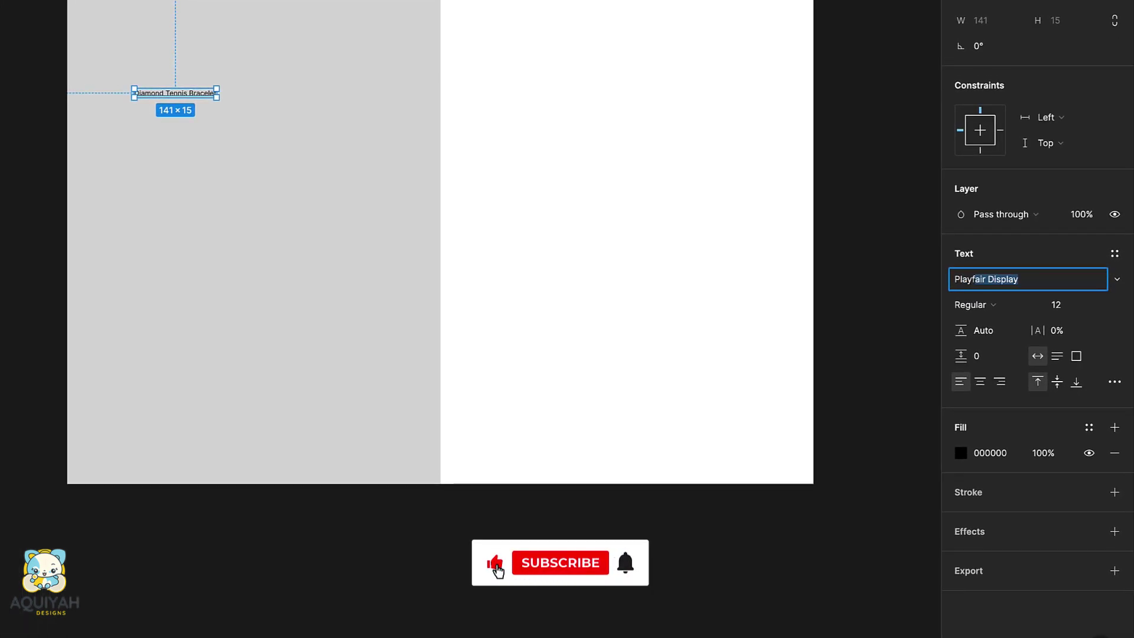
pyautogui.press('Return')
pyautogui.click(1070, 308)
pyautogui.write('55')
pyautogui.press('Return')
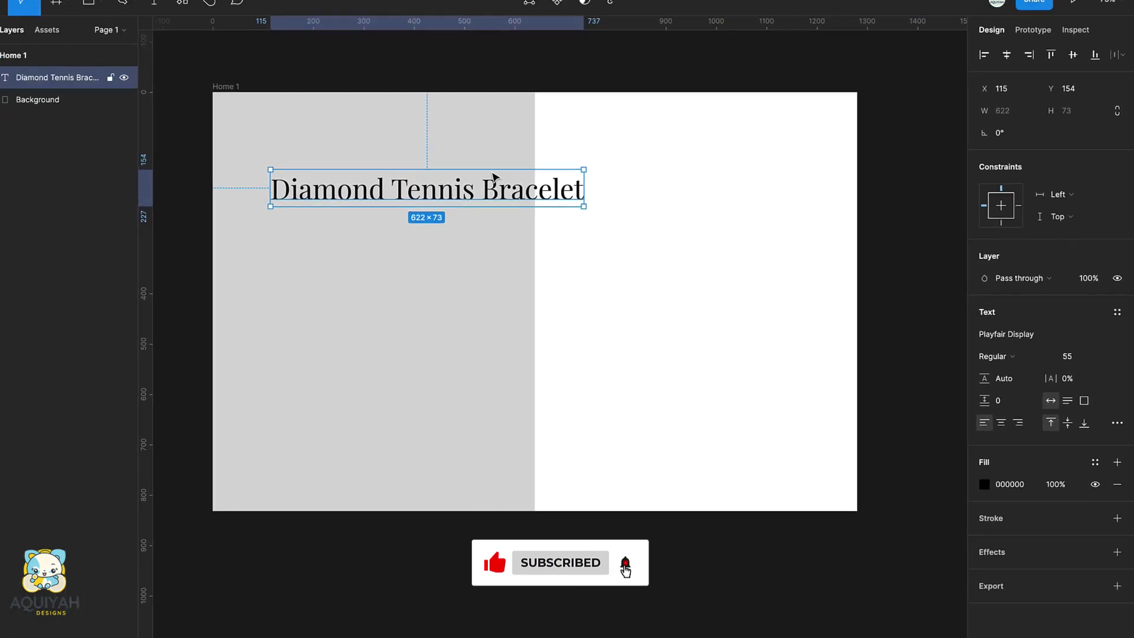
pyautogui.moveTo(585, 187); pyautogui.dragTo(484, 204)
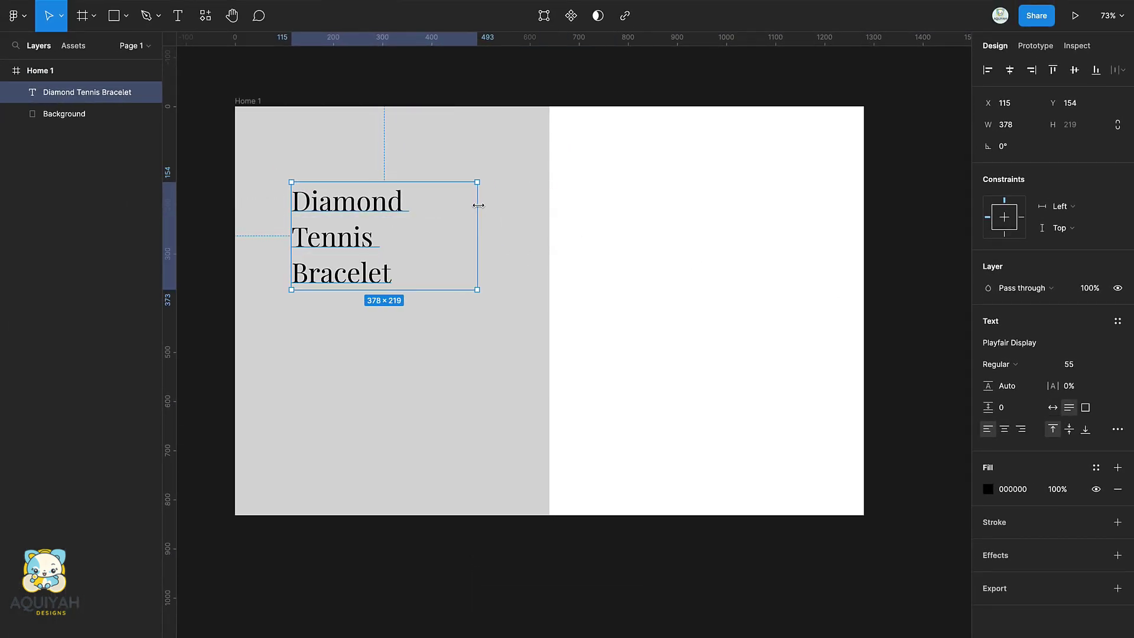
pyautogui.scroll(3, 354, 216)
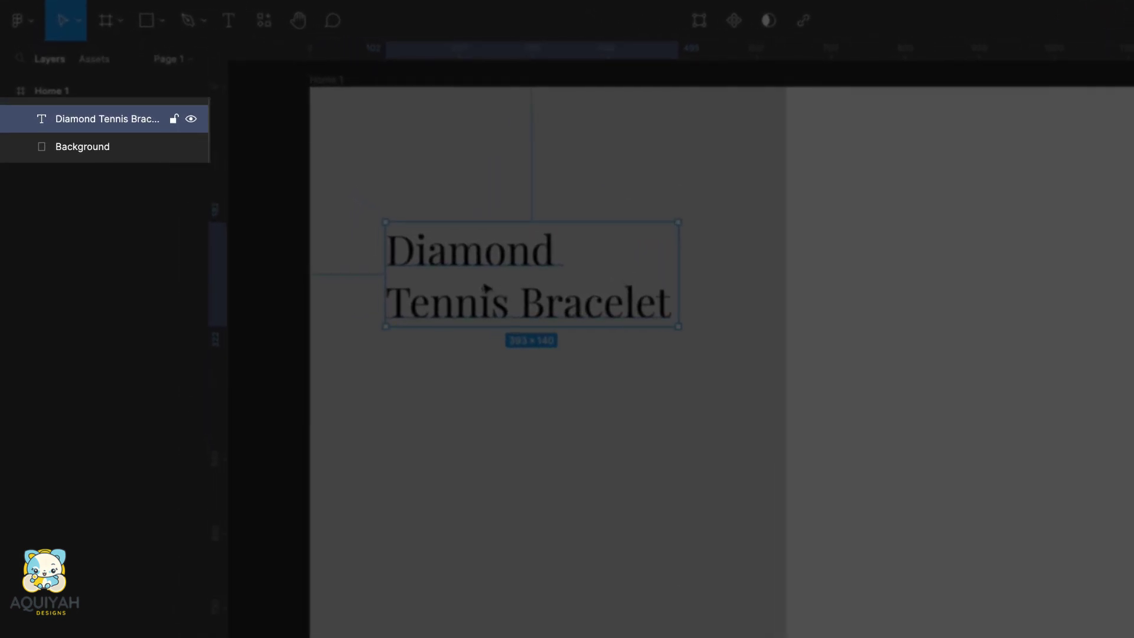
# - Duplicate the heading below it at size 17 with auto line height and paste the description paragraph
pyautogui.hotkey('ctrl', 'd')
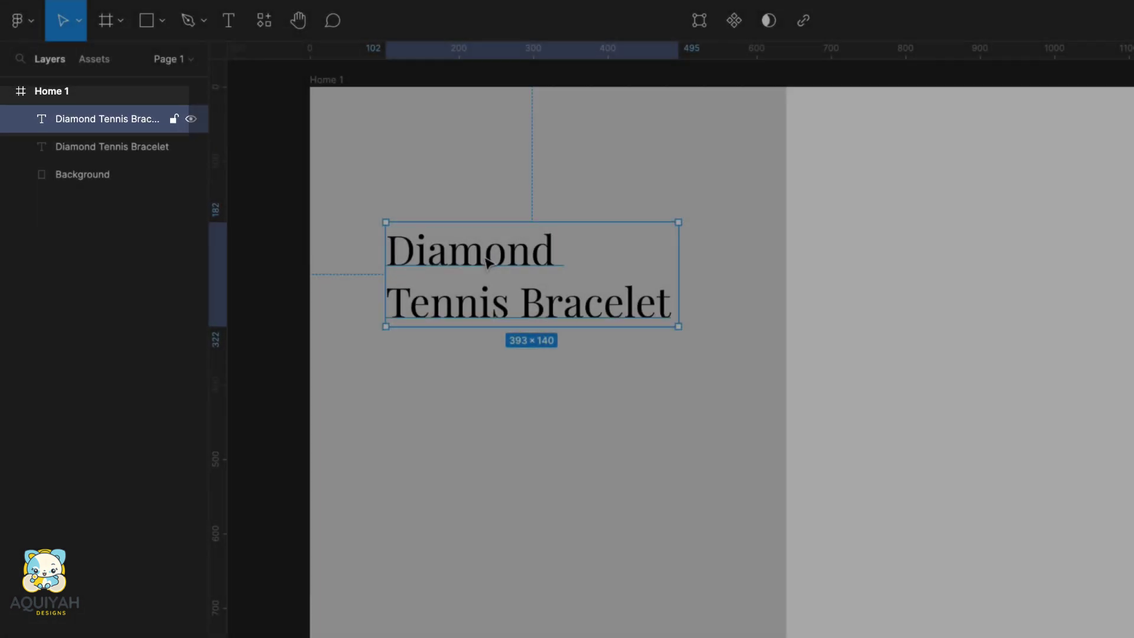
pyautogui.moveTo(488, 261); pyautogui.dragTo(496, 362)
pyautogui.click(1076, 367)
pyautogui.write('17')
pyautogui.press('Return')
pyautogui.click(967, 393)
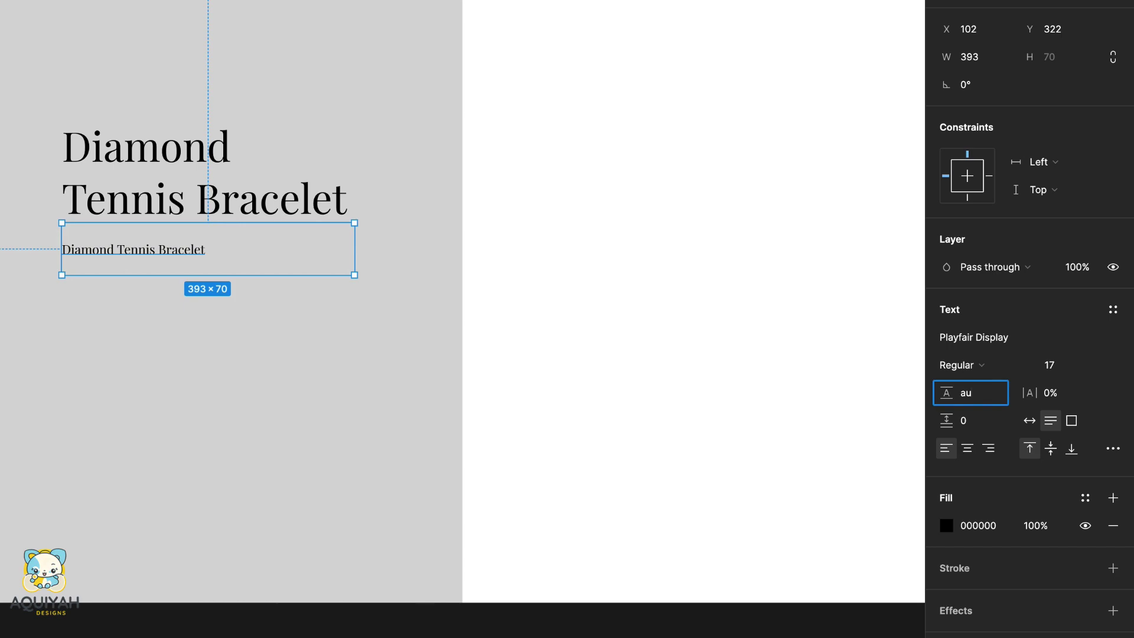
pyautogui.press('Return')
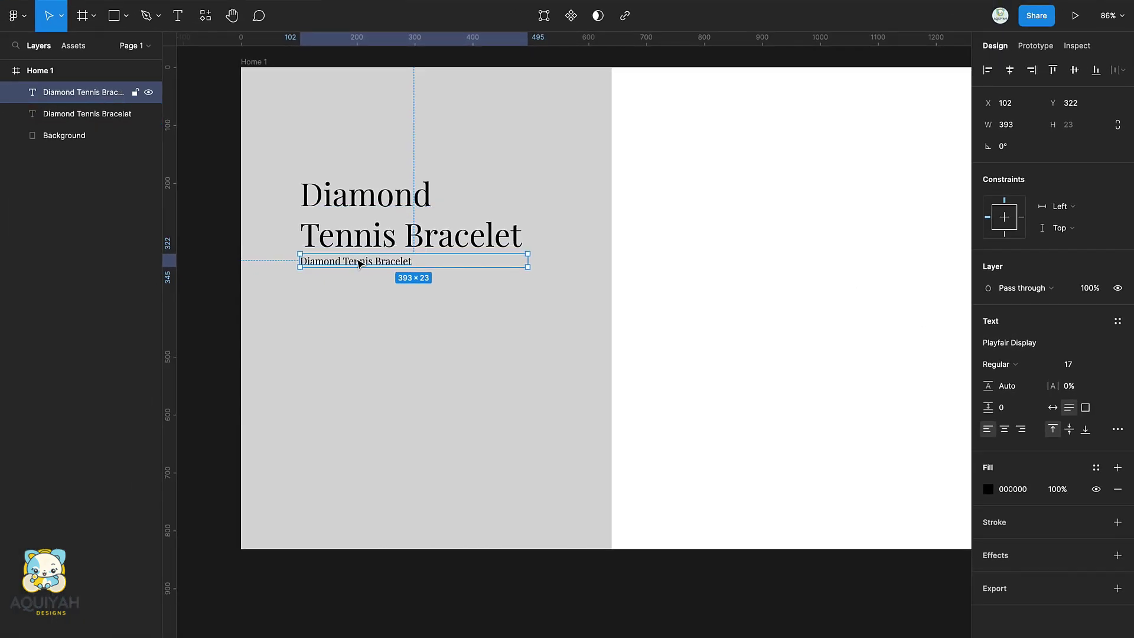
pyautogui.doubleClick(359, 266)
pyautogui.hotkey('ctrl', 'a')
pyautogui.write('A timeless piece of jewelry that features a row of sparkling diamonds set in a delicate bracelet, perfect for adding a touch of luxury to any outfit.')
pyautogui.press('Escape')
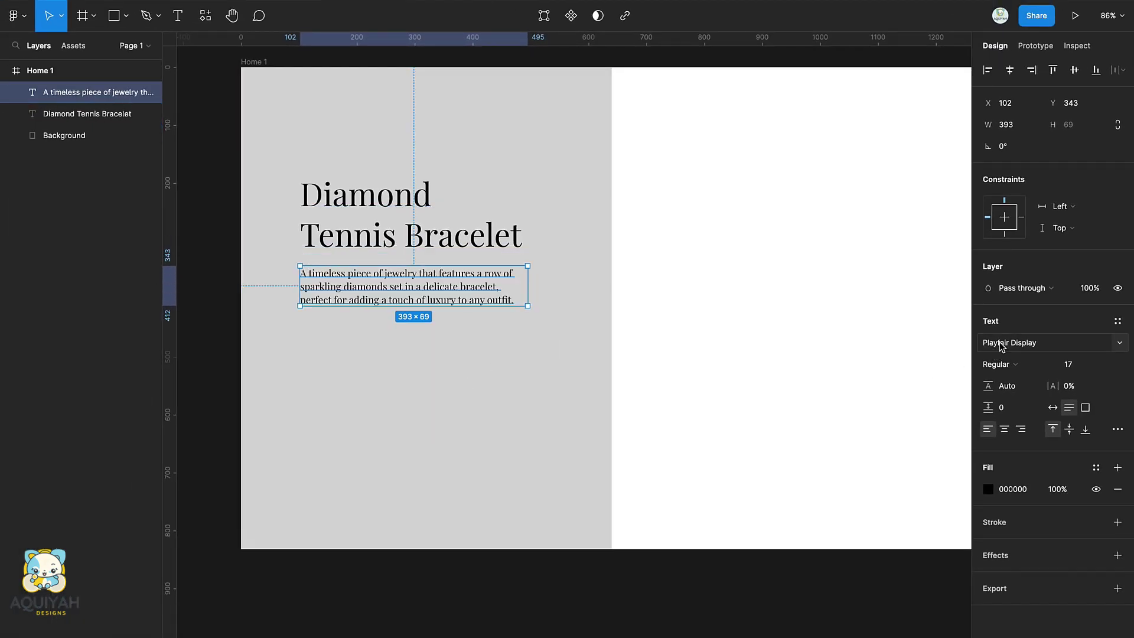
# - Set the paragraph to Roboto Light with line height 25
pyautogui.click(1001, 346)
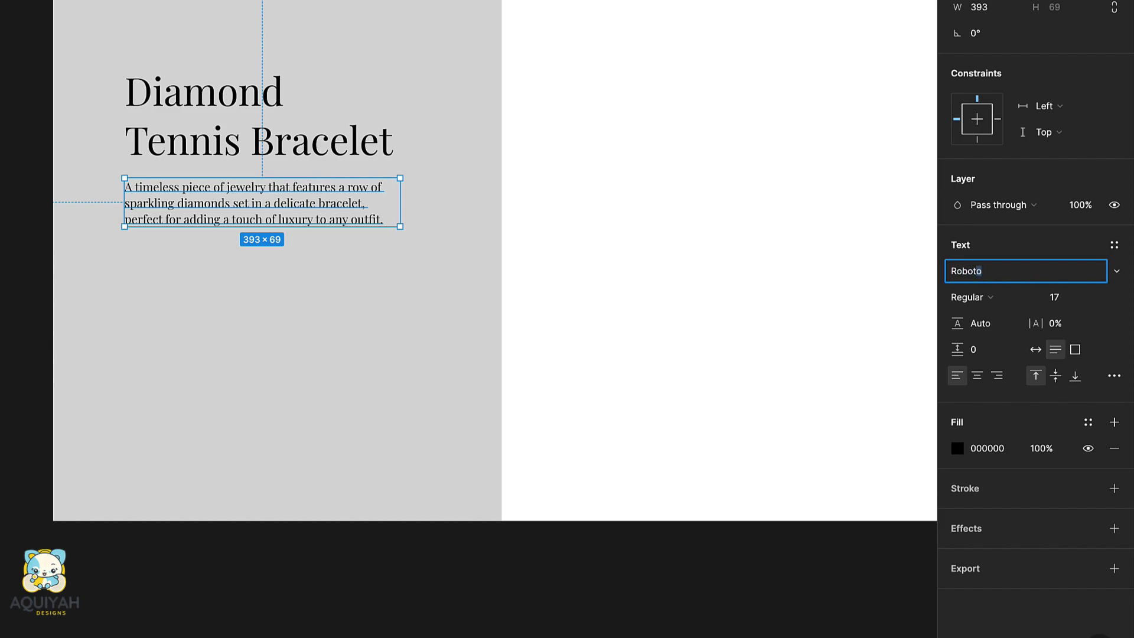
pyautogui.write('Roboto')
pyautogui.press('Return')
pyautogui.click(997, 298)
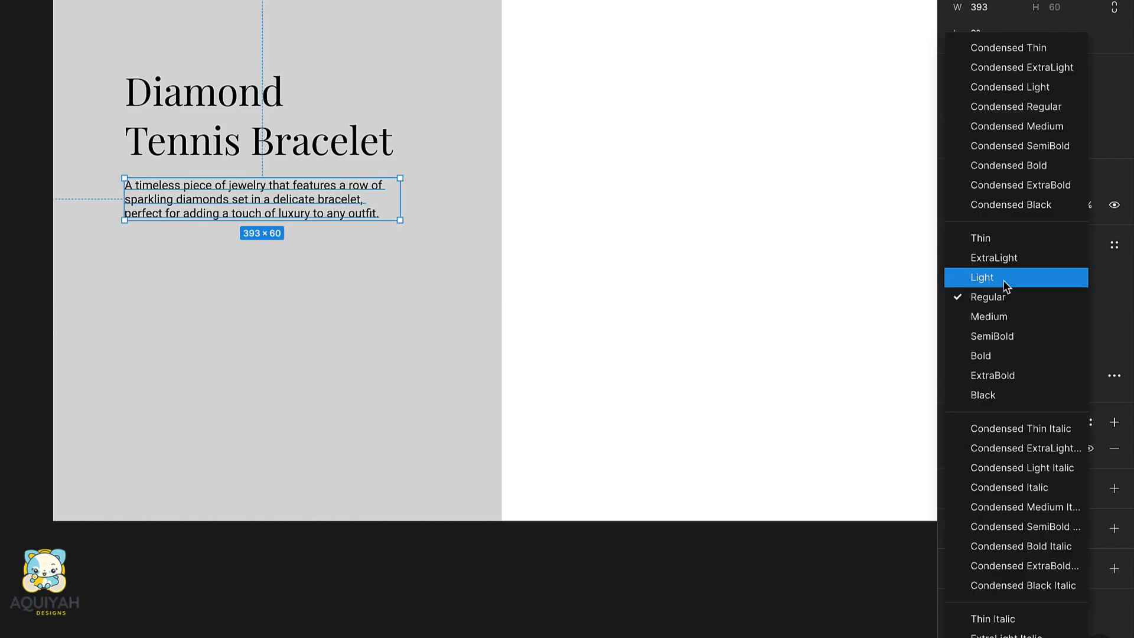
pyautogui.click(1005, 279)
pyautogui.click(1004, 325)
pyautogui.write('25')
pyautogui.press('Return')
# - Fill the Background rectangle with black 000000
pyautogui.click(423, 176)
pyautogui.click(1003, 272)
pyautogui.write('000000')
pyautogui.press('Return')
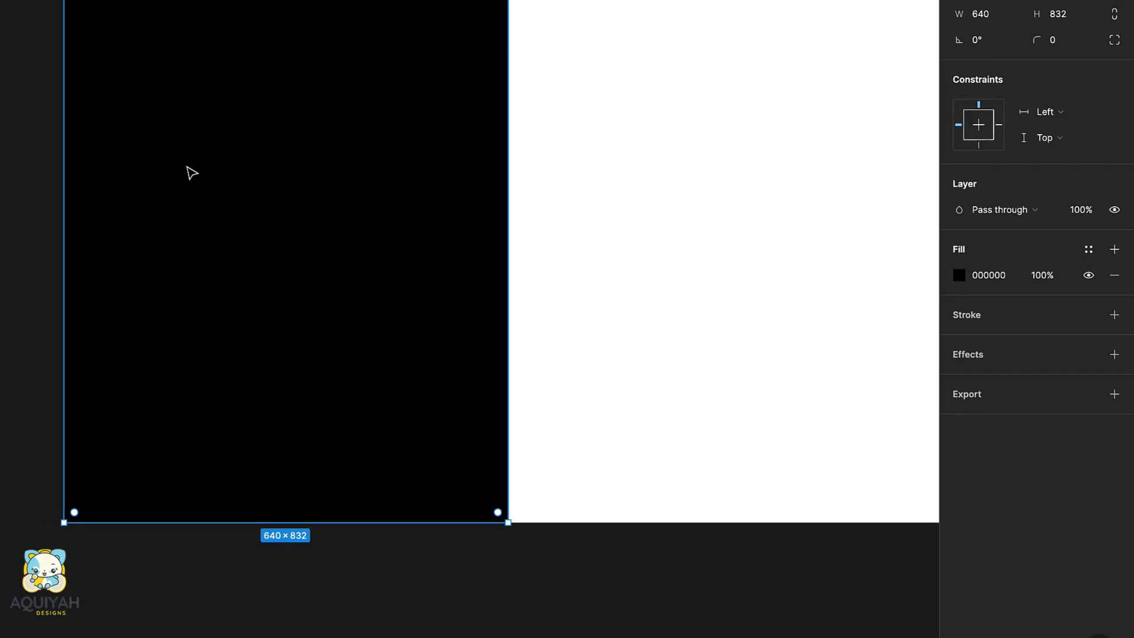
# - Colour the heading gold and the paragraph cream F6EED5, then stack them in vertical auto layout
pyautogui.click(200, 155)
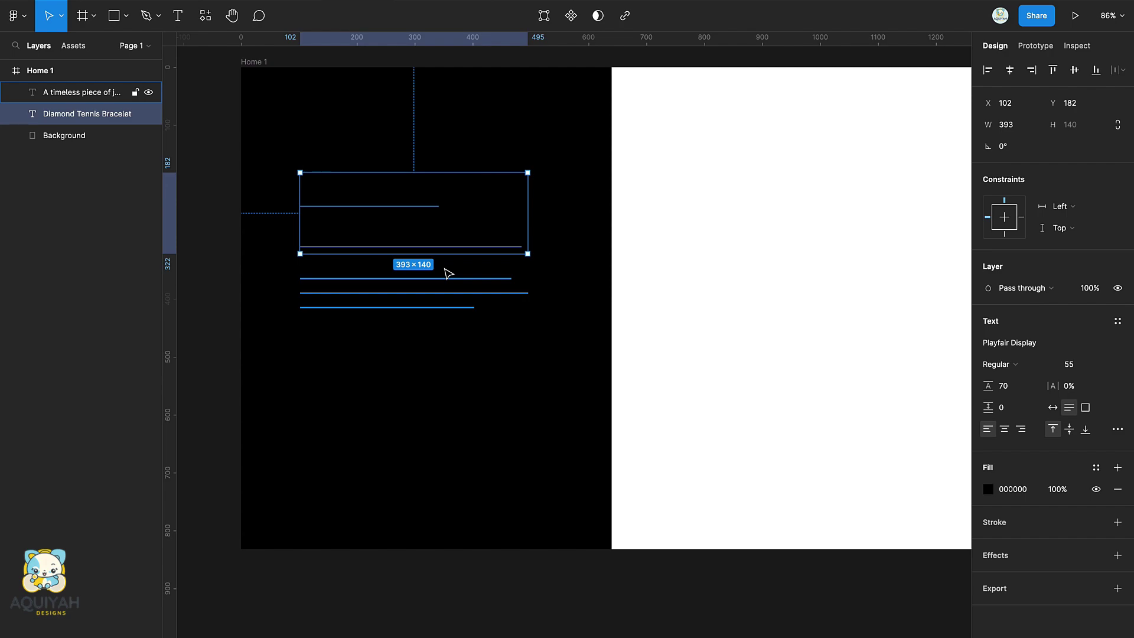
pyautogui.click(1024, 495)
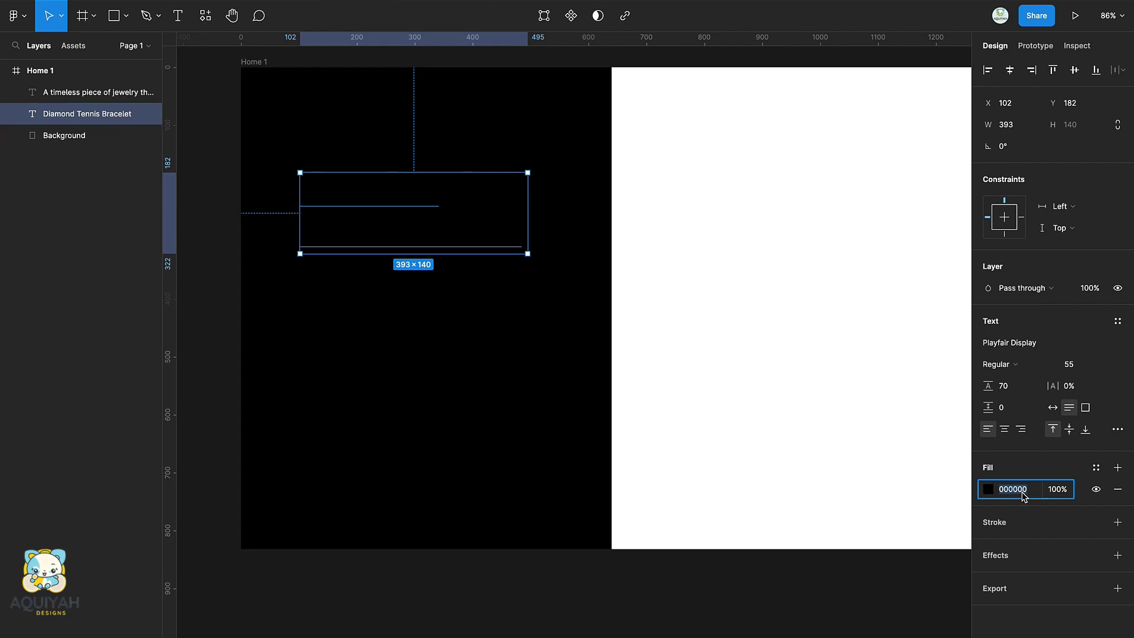
pyautogui.write('E4C590')
pyautogui.press('Return')
pyautogui.click(371, 309)
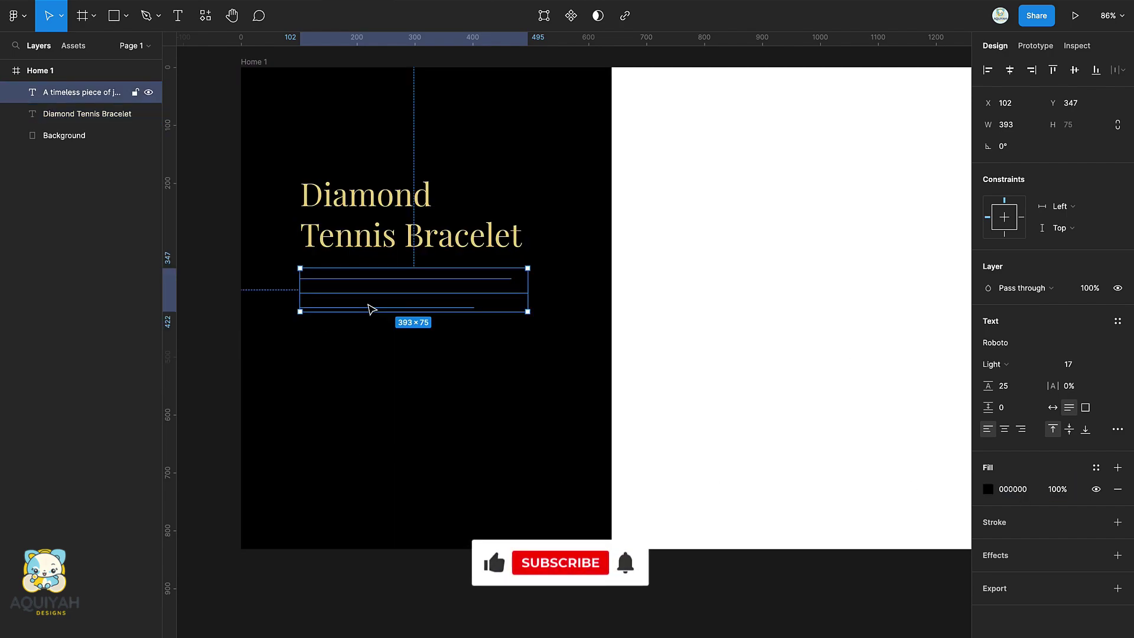
pyautogui.click(1026, 493)
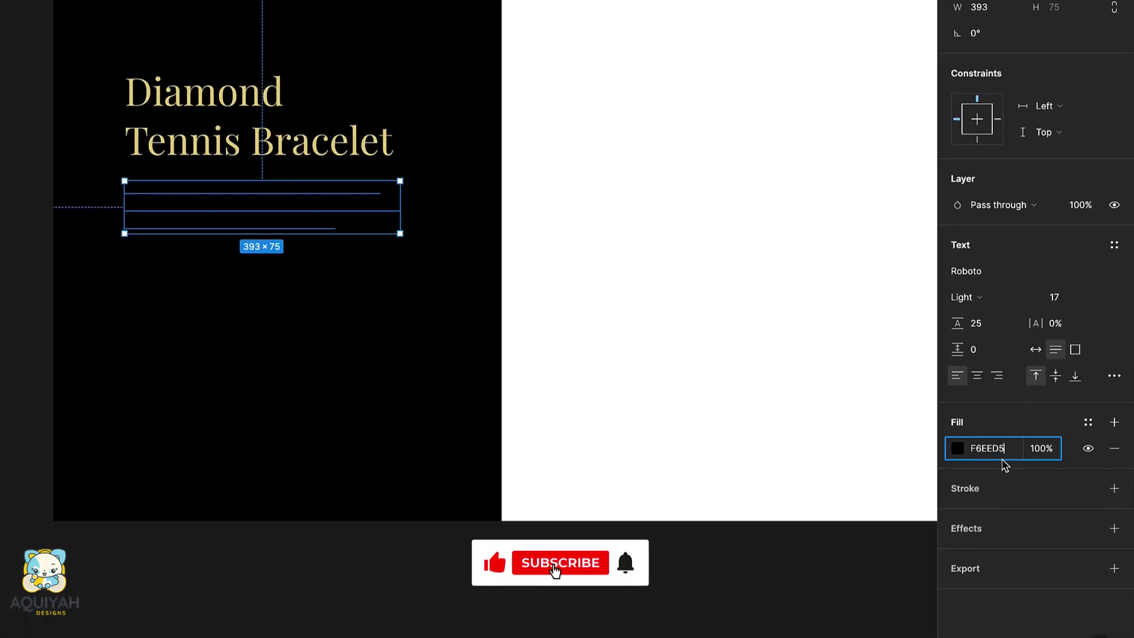
pyautogui.press('Return')
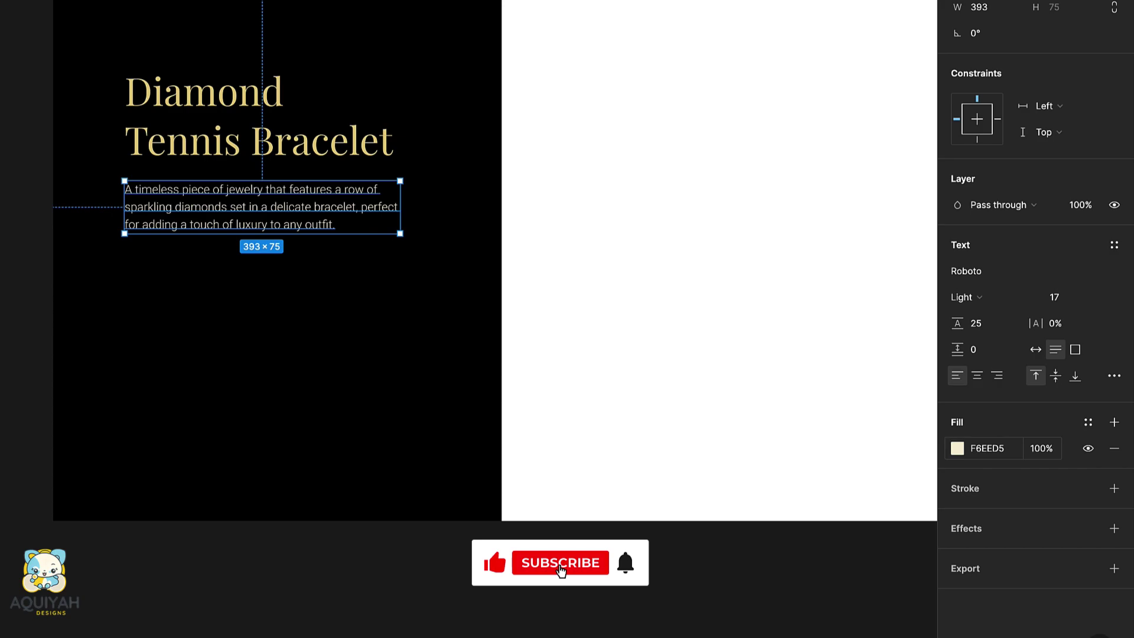
pyautogui.keyDown('shift'); pyautogui.click(238, 126); pyautogui.keyUp('shift')
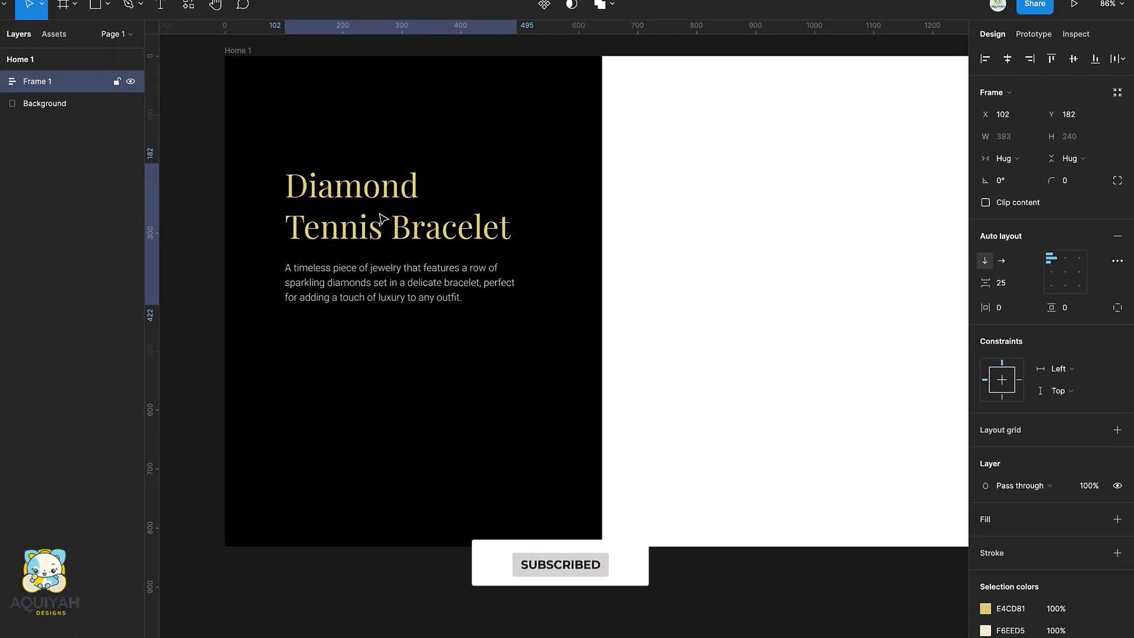
pyautogui.hotkey('shift', 'a')
# - Draw a gold D4AF37 button rectangle below the paragraph labelled 'Treat Yourself'
pyautogui.click(326, 369)
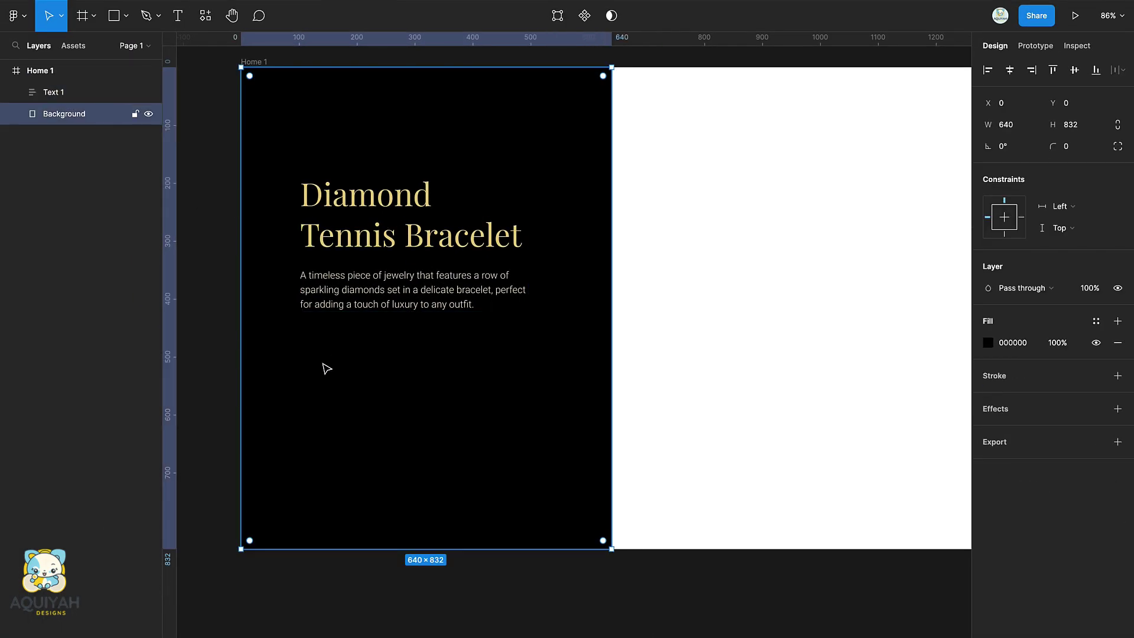
pyautogui.press('r')
pyautogui.moveTo(302, 334); pyautogui.dragTo(466, 375)
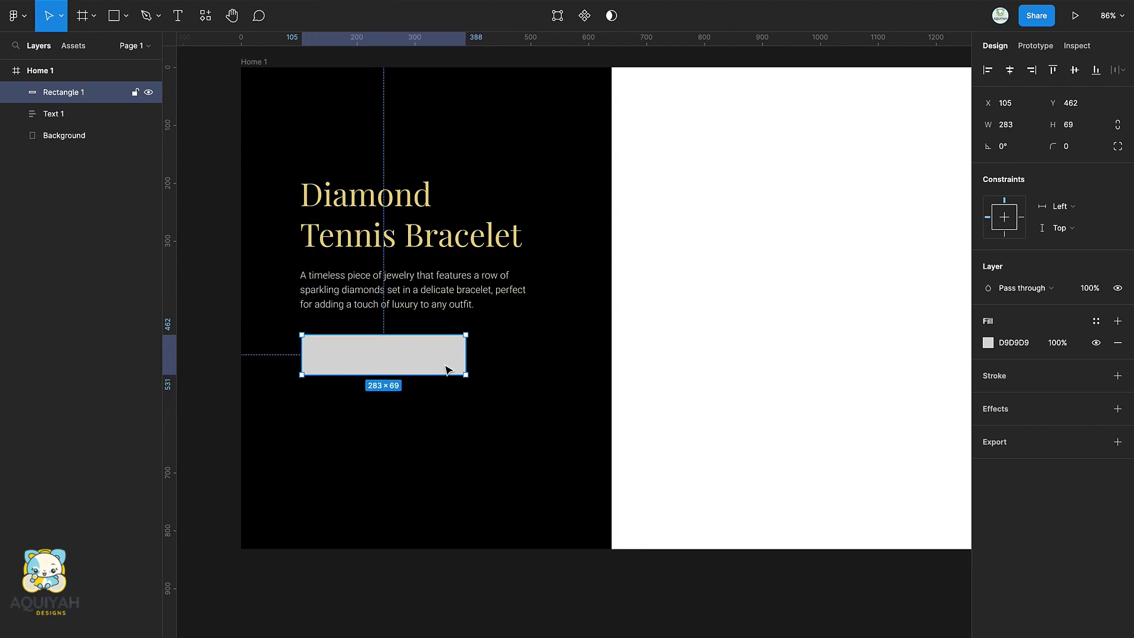
pyautogui.click(1013, 342)
pyautogui.write('D4AF37')
pyautogui.press('Return')
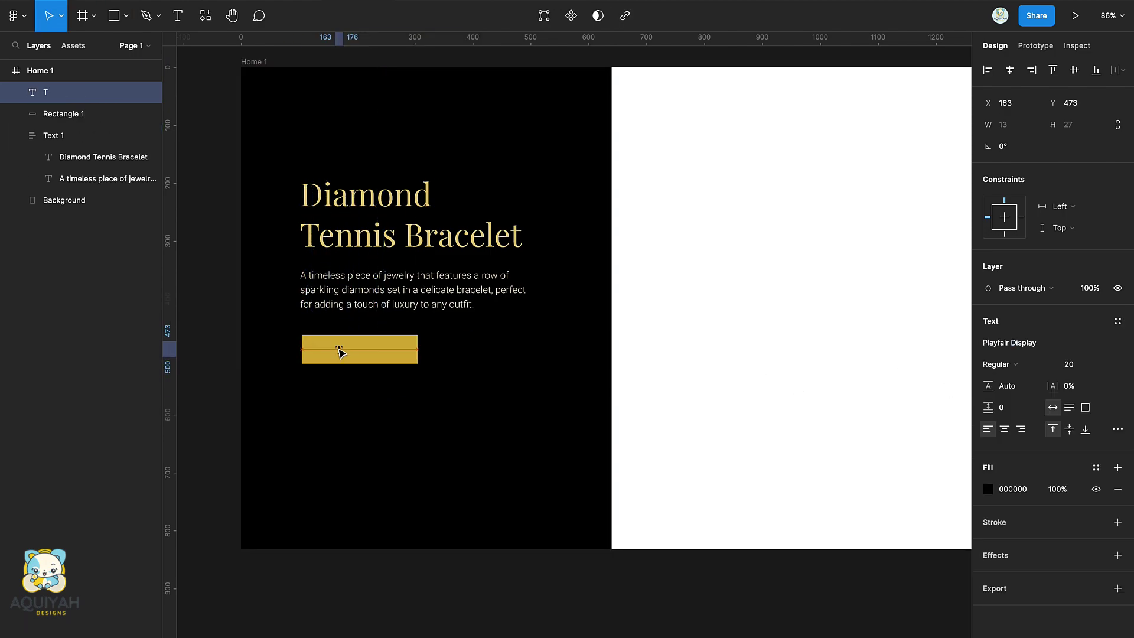
pyautogui.doubleClick(340, 350)
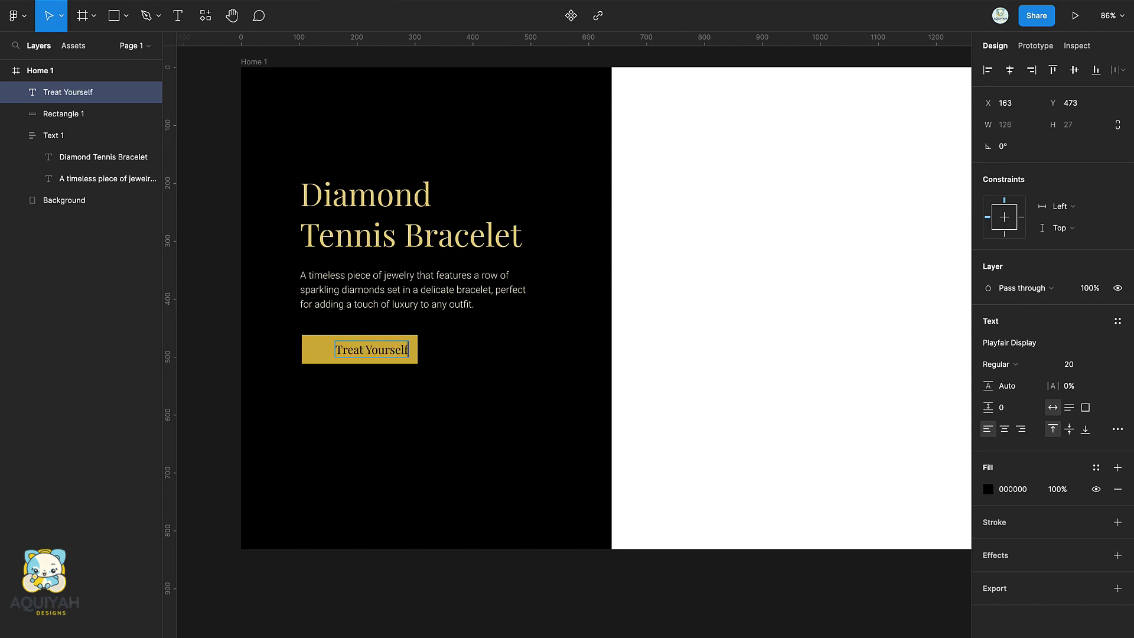
pyautogui.press('Escape')
# - Centre the label in an auto-layout frame named Button with padding 15 vertical, 39 horizontal
pyautogui.keyDown('shift'); pyautogui.click(323, 360); pyautogui.keyUp('shift')
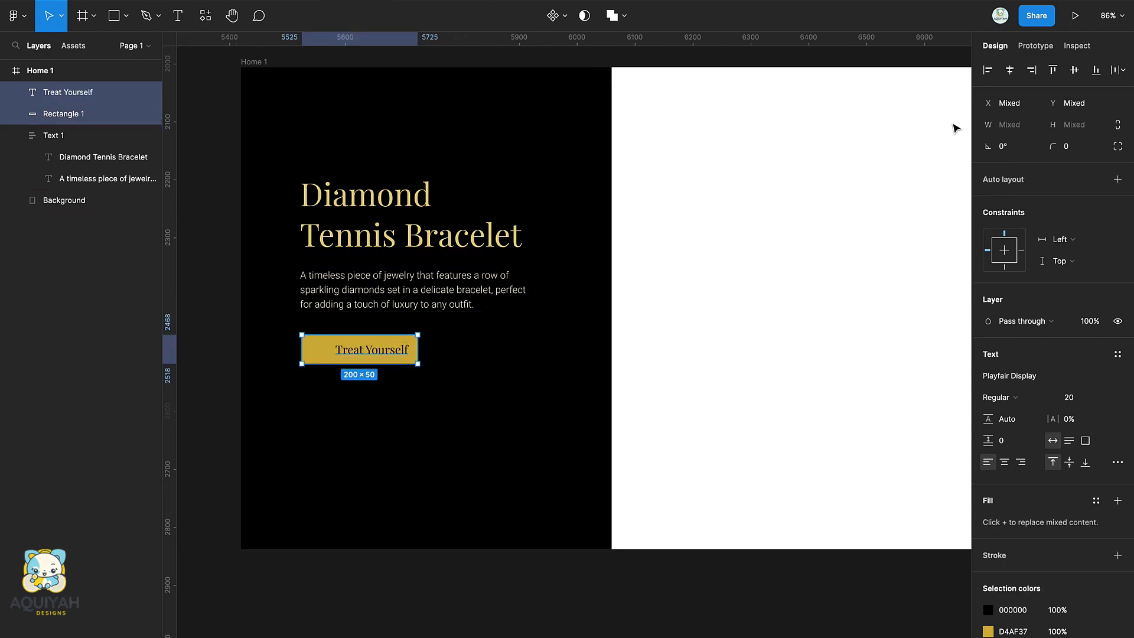
pyautogui.click(1010, 70)
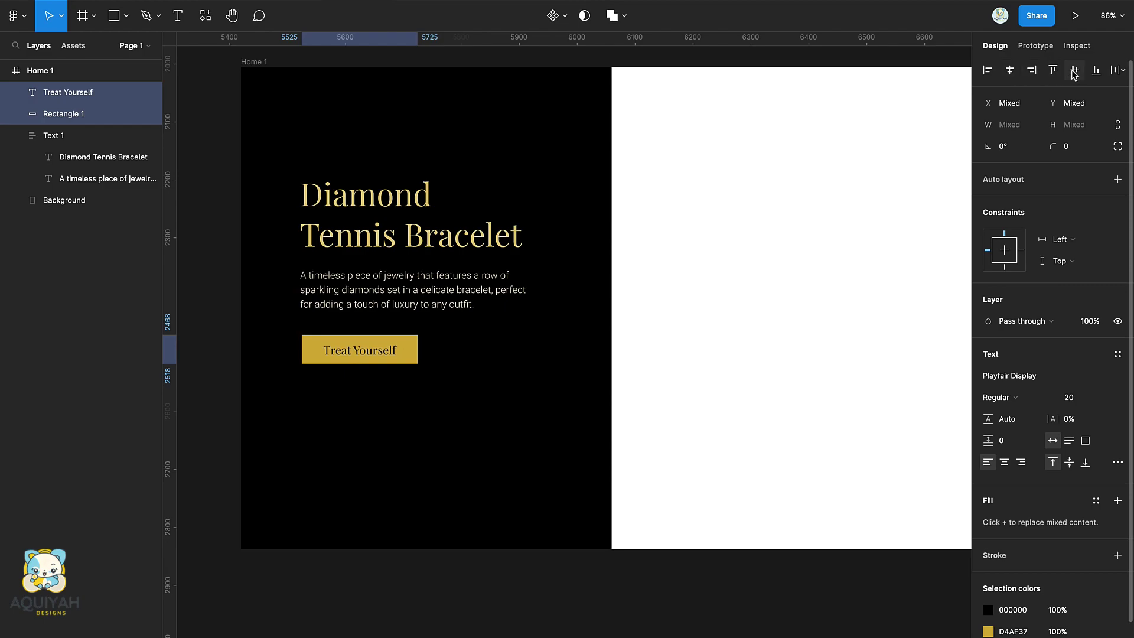
pyautogui.hotkey('shift', 'a')
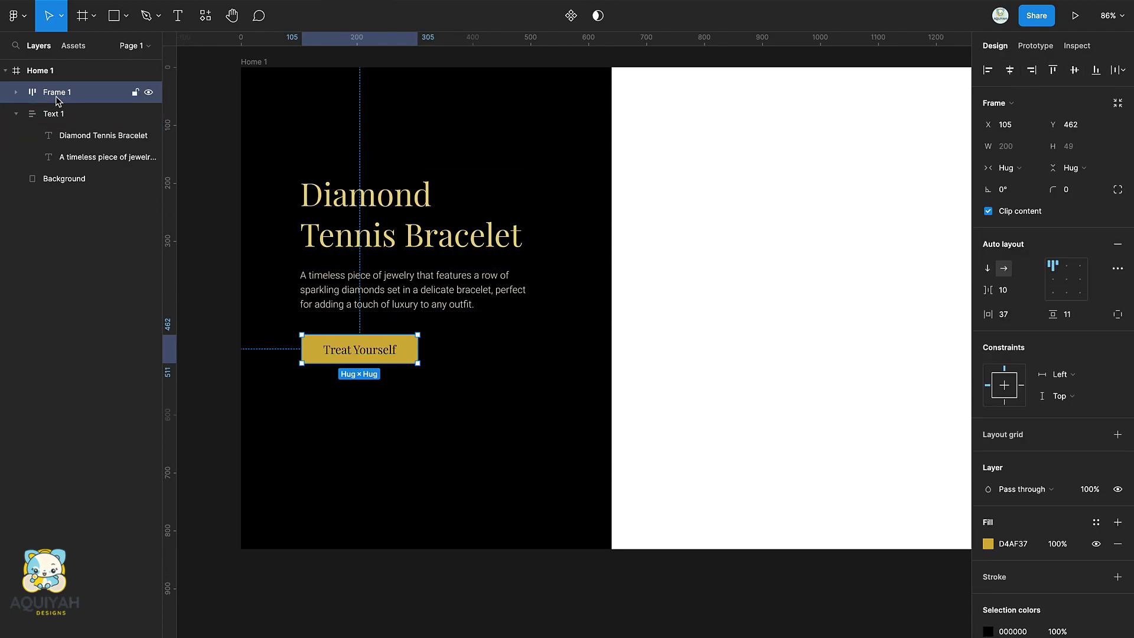
pyautogui.doubleClick(57, 93)
pyautogui.press('Return')
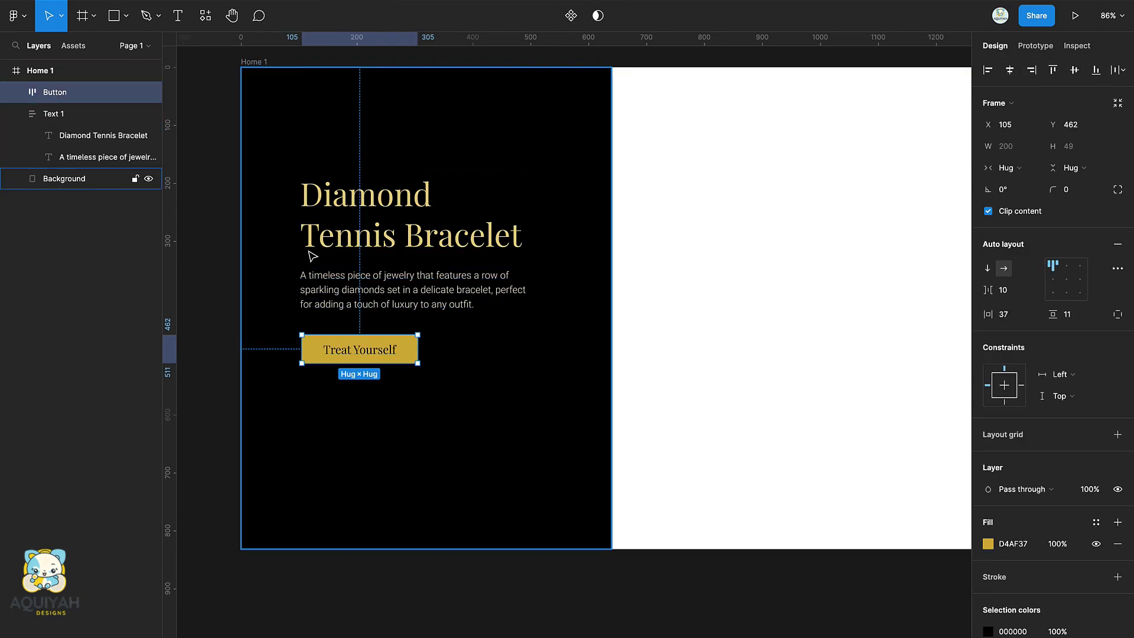
pyautogui.click(1048, 315)
pyautogui.write('15')
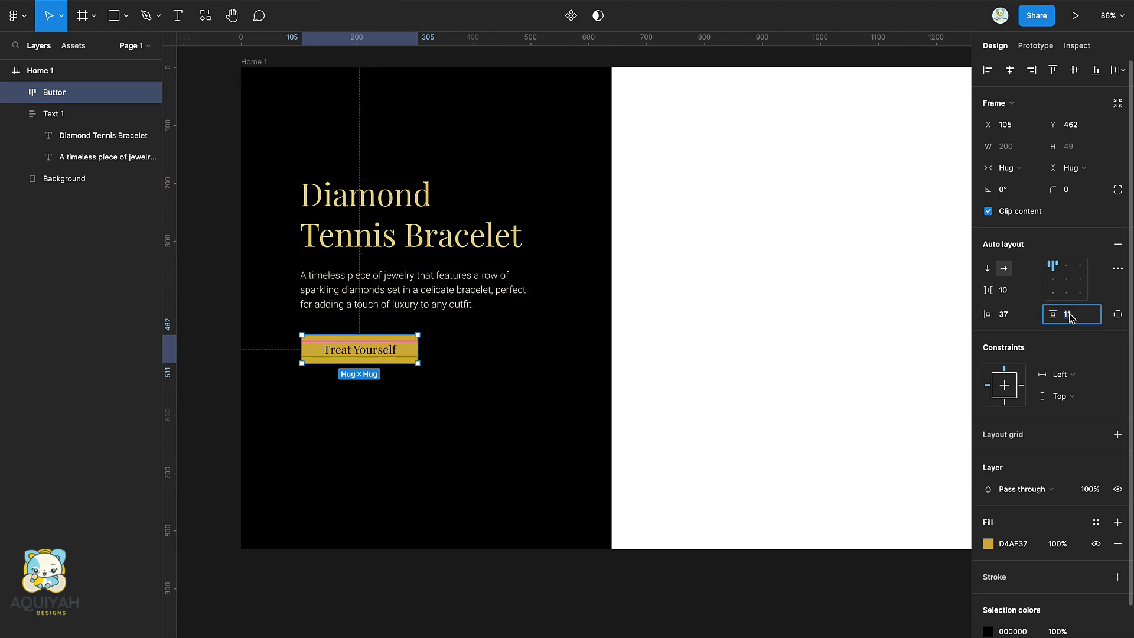
pyautogui.press('Return')
pyautogui.click(1011, 317)
pyautogui.write('39')
pyautogui.press('Return')
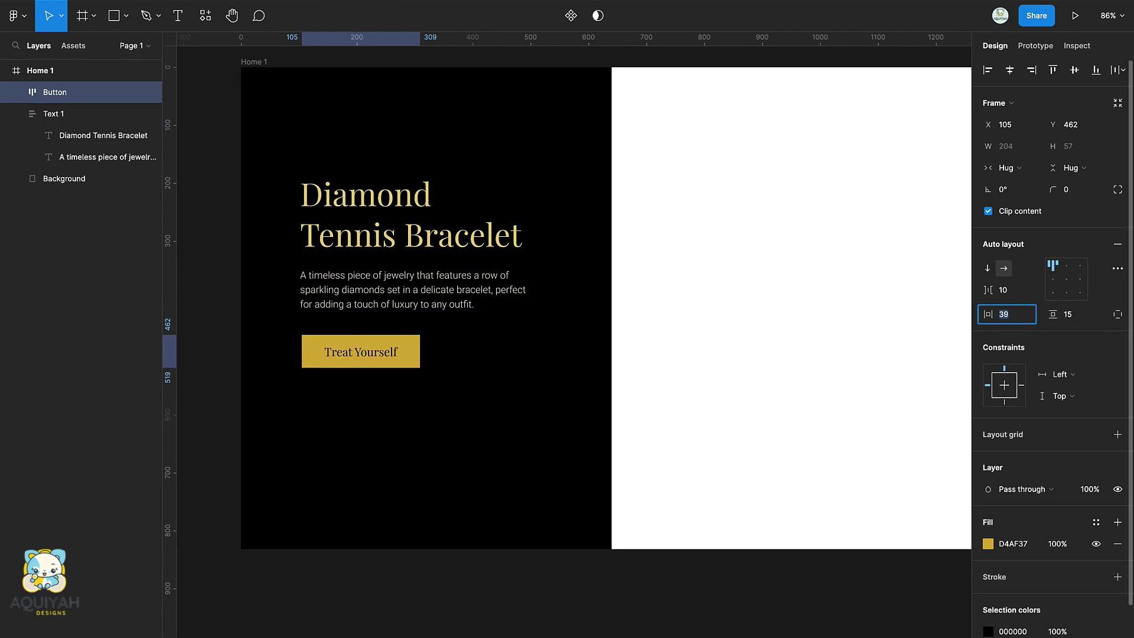
# - Group the heading-and-paragraph block with the black Background rectangle
pyautogui.click(398, 279)
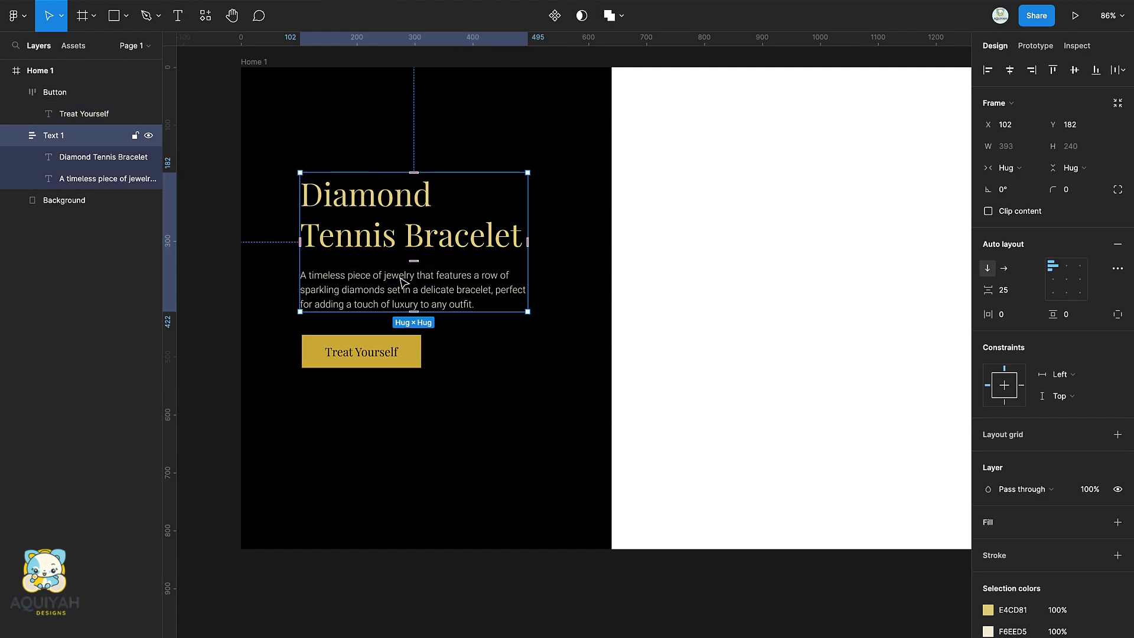
pyautogui.keyDown('shift'); pyautogui.click(493, 360); pyautogui.keyUp('shift')
pyautogui.hotkey('ctrl', 'g')
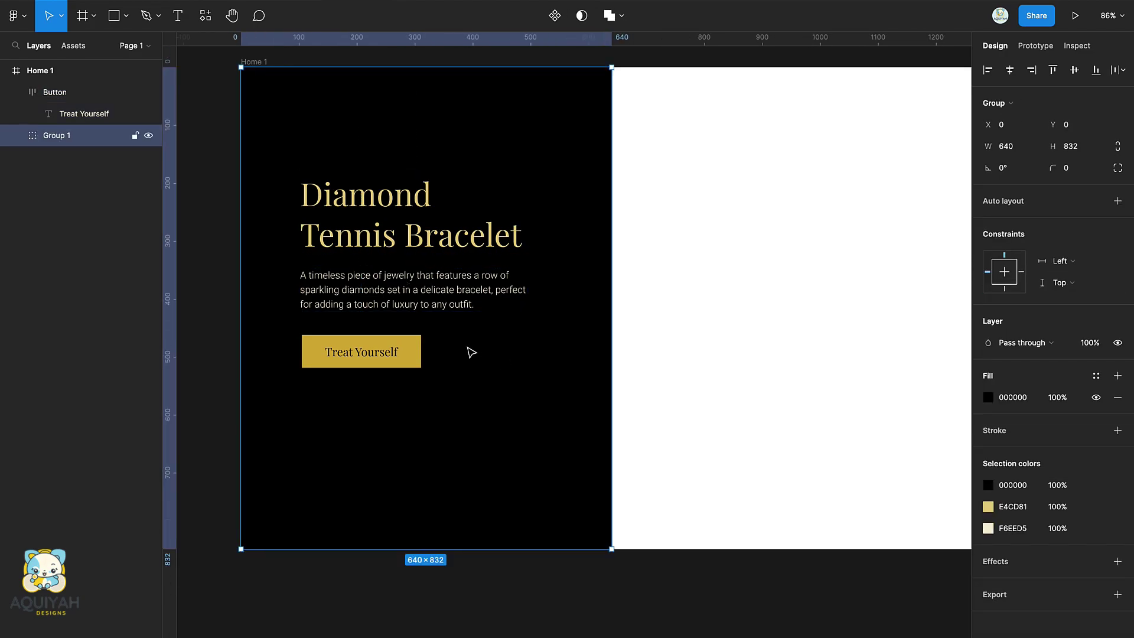
pyautogui.doubleClick(62, 142)
# - Name the new group Diamond Group
pyautogui.write('Diamond Group')
pyautogui.press('Return')
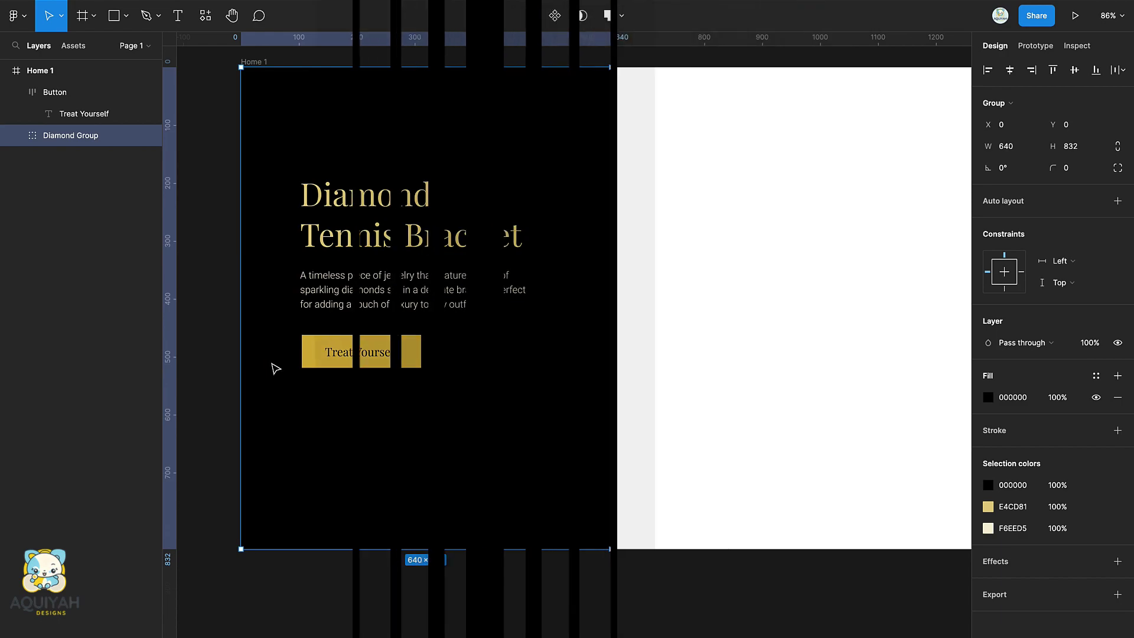
pyautogui.press('p')
# - Draw a closed Pen path with a wavy top edge spanning the frame to its bottom corners
pyautogui.click(242, 149)
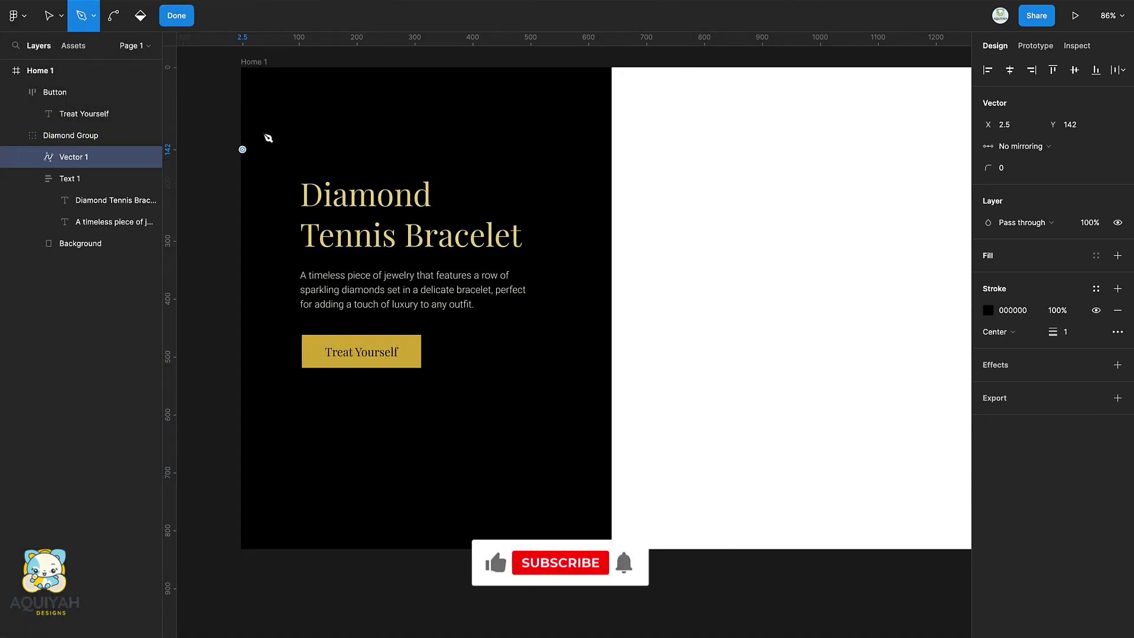
pyautogui.moveTo(317, 130); pyautogui.dragTo(371, 171)
pyautogui.moveTo(402, 130); pyautogui.dragTo(540, 158)
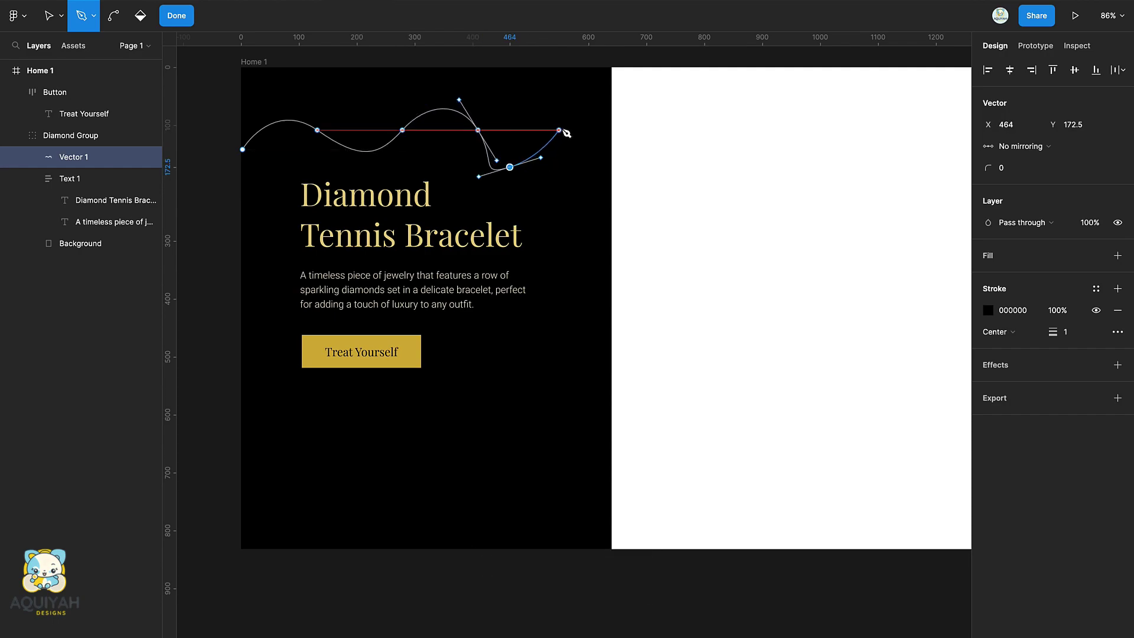
pyautogui.moveTo(561, 113); pyautogui.dragTo(585, 127)
pyautogui.click(609, 149)
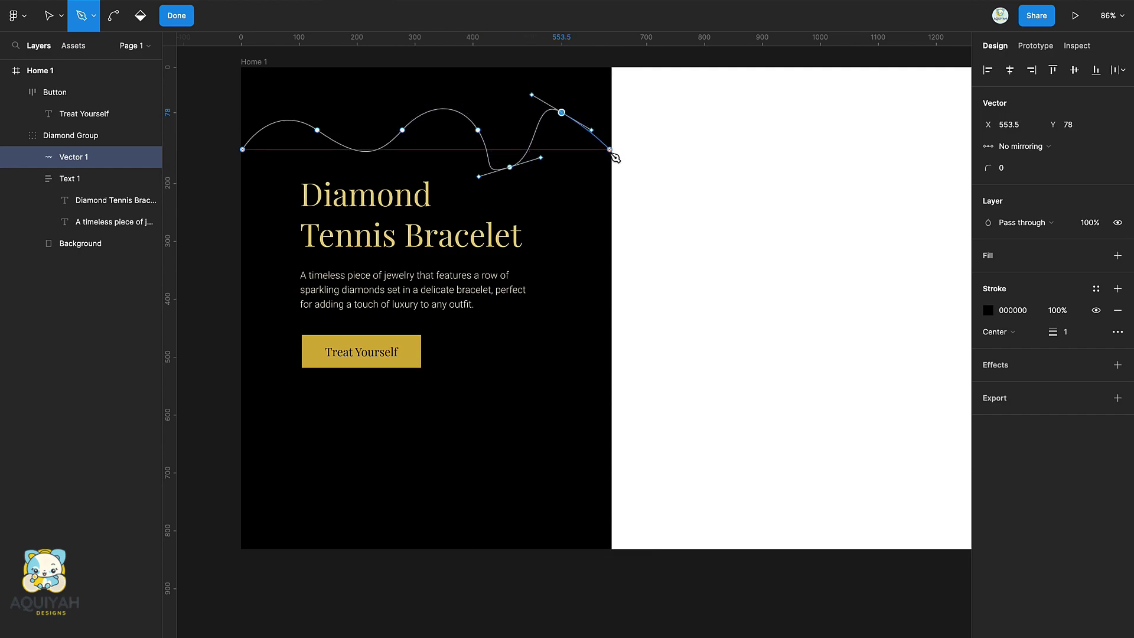
pyautogui.click(610, 549)
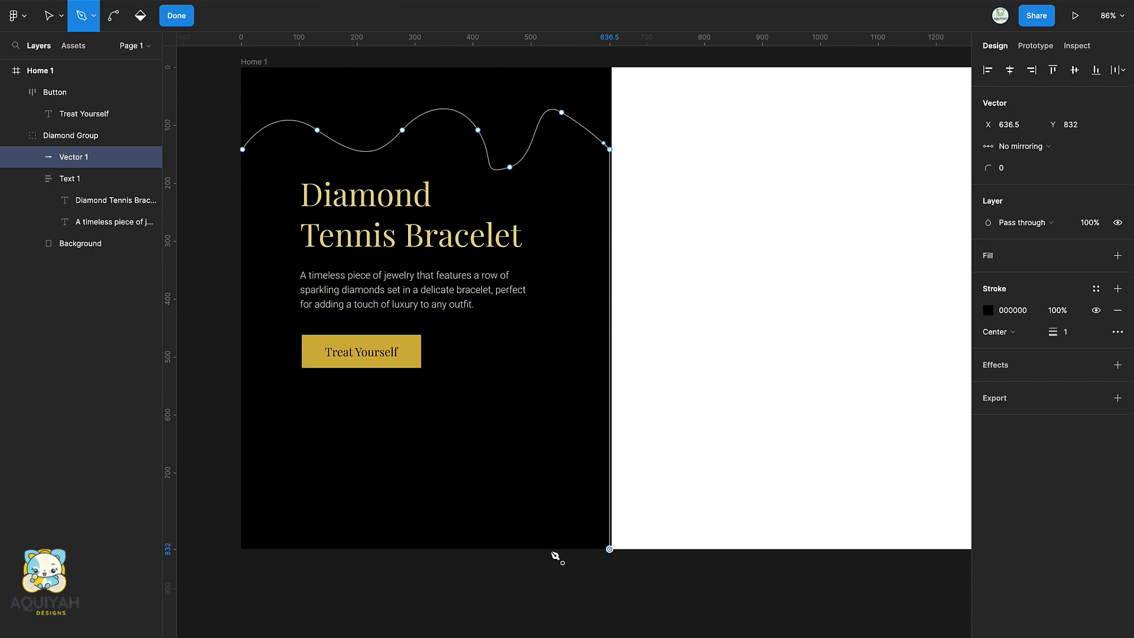
pyautogui.click(242, 549)
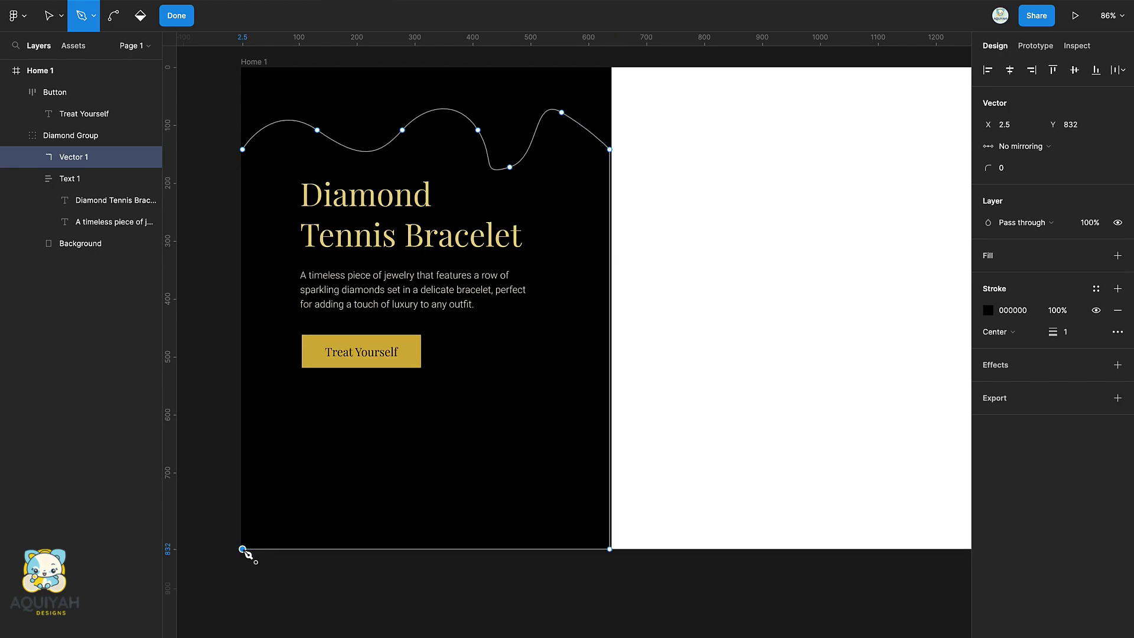
pyautogui.click(243, 150)
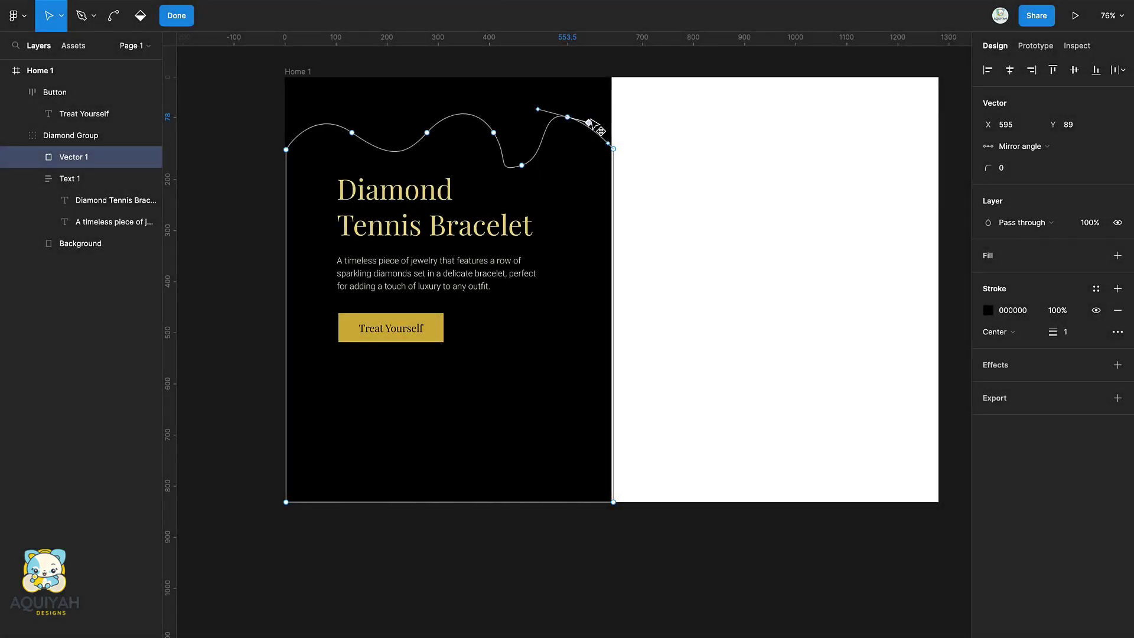
# - Smooth the wave curves near its right end, dip and left crests
pyautogui.moveTo(586, 113); pyautogui.dragTo(591, 110)
pyautogui.click(521, 166)
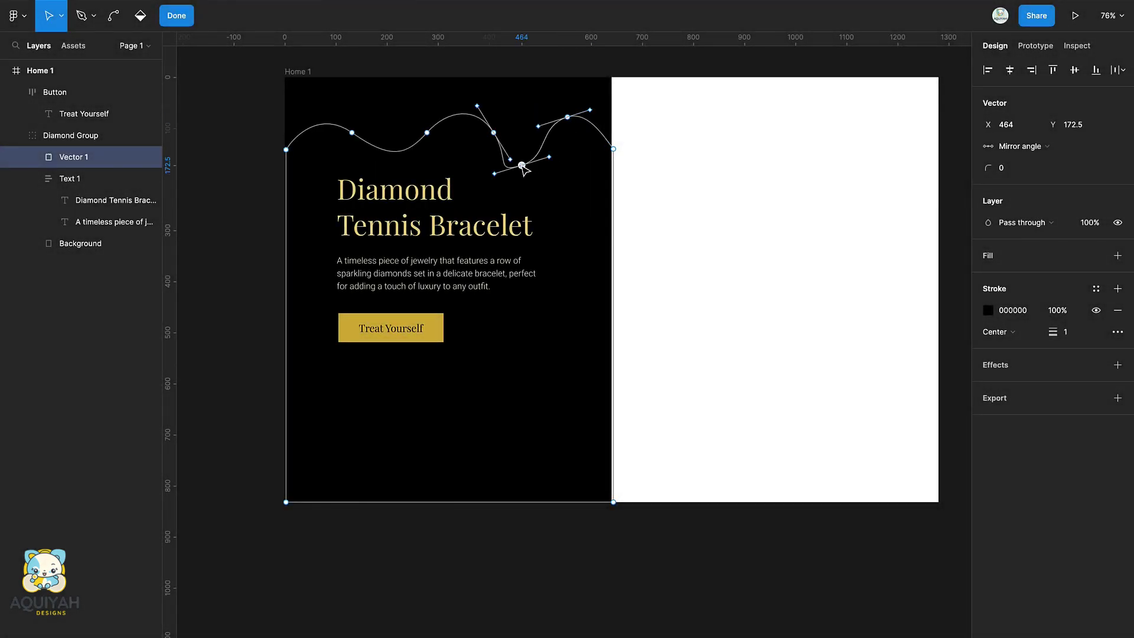
pyautogui.moveTo(511, 161); pyautogui.dragTo(506, 144)
pyautogui.click(423, 141)
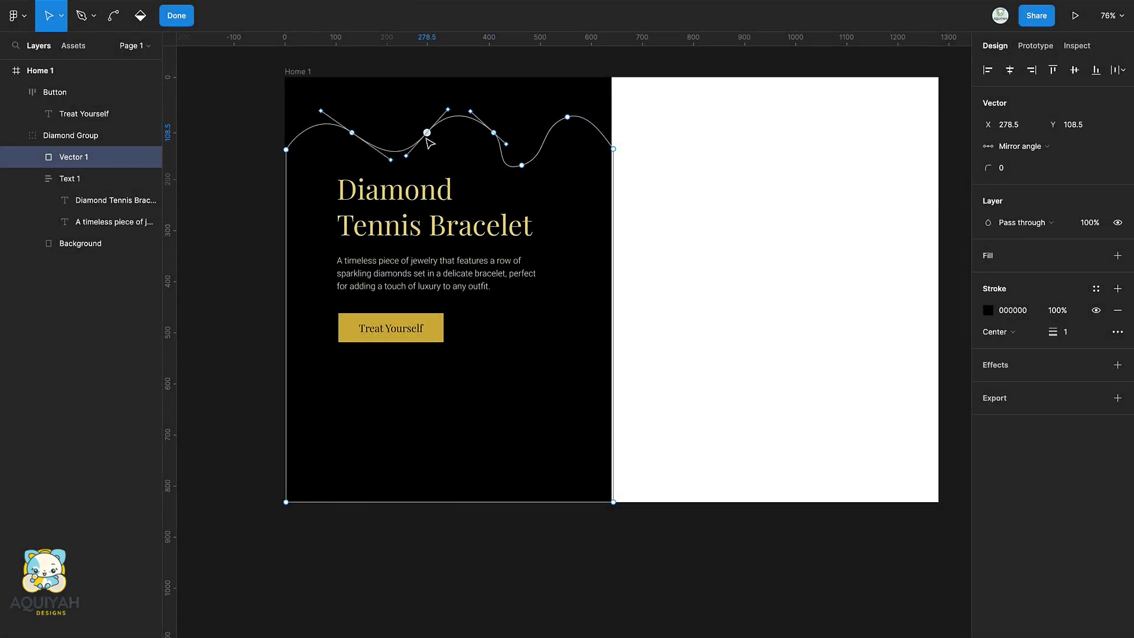
pyautogui.moveTo(391, 160); pyautogui.dragTo(407, 169)
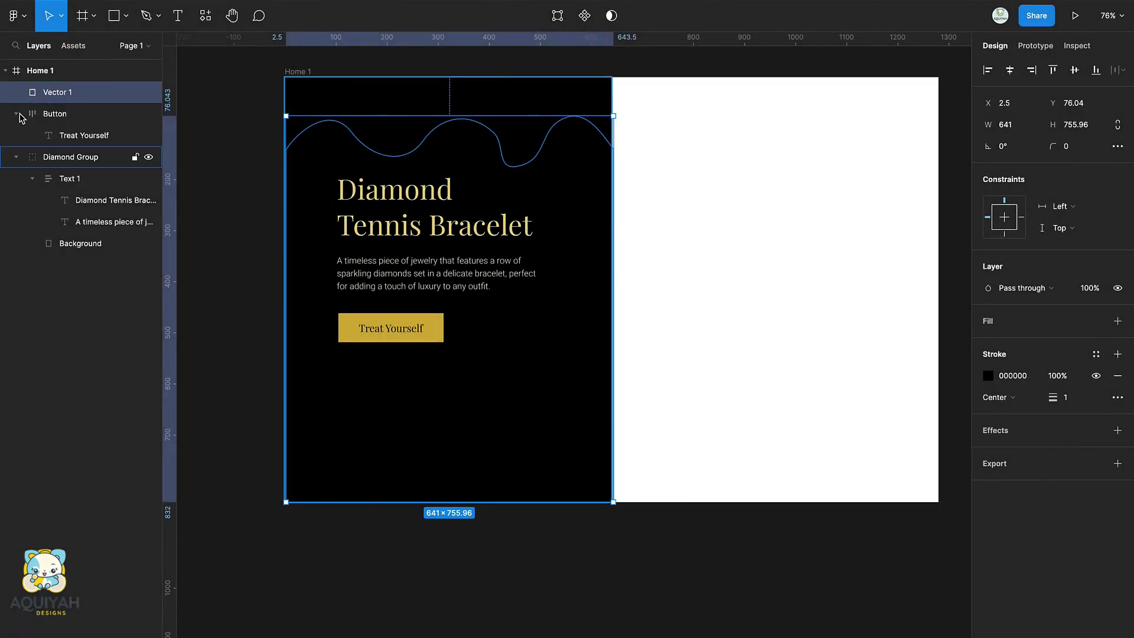
# - Give the wave shape a light grey D9D9D9 fill and remove its stroke
pyautogui.click(16, 113)
pyautogui.click(17, 135)
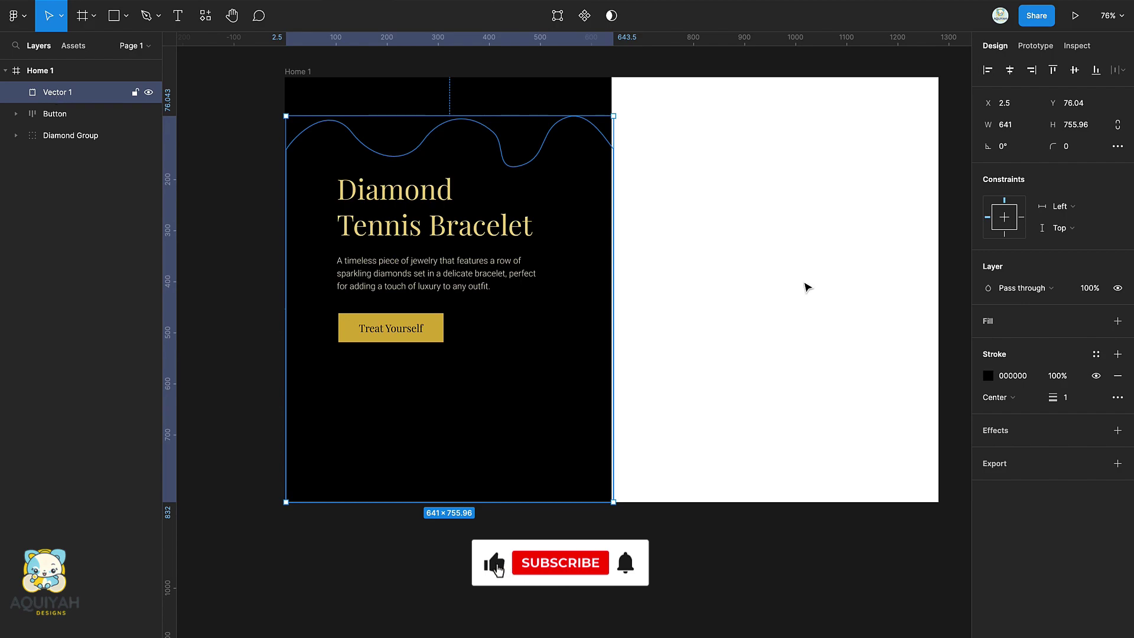
pyautogui.click(1117, 321)
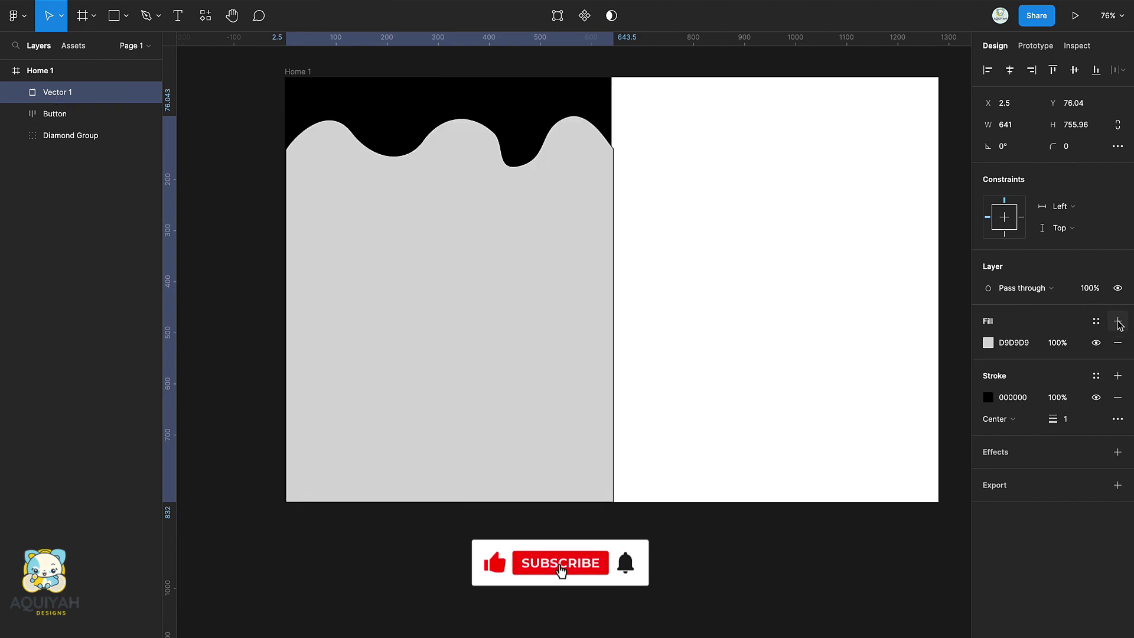
pyautogui.click(1117, 397)
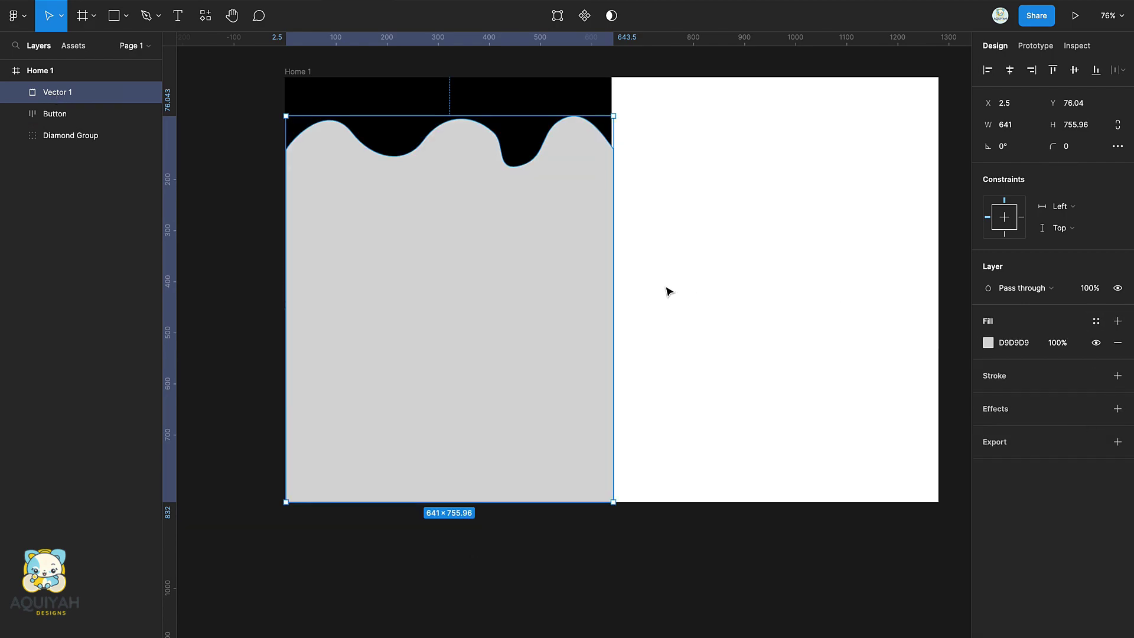
pyautogui.rightClick(461, 217)
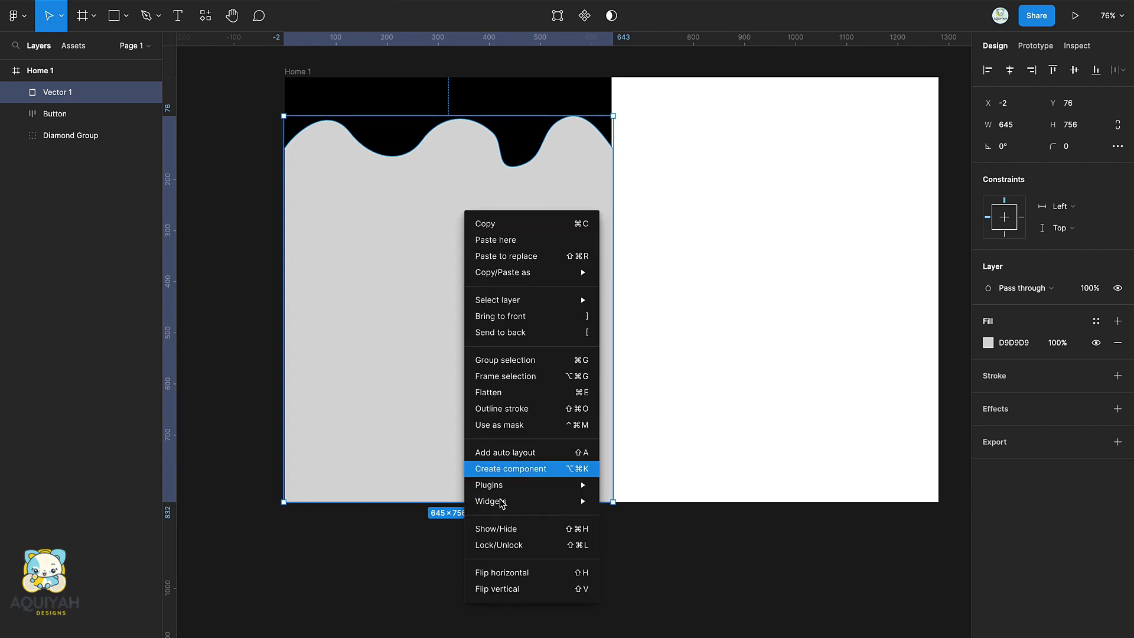
# - Flip the wave vertically, stretch it over the frame, and use it to mask Diamond Group
pyautogui.click(502, 589)
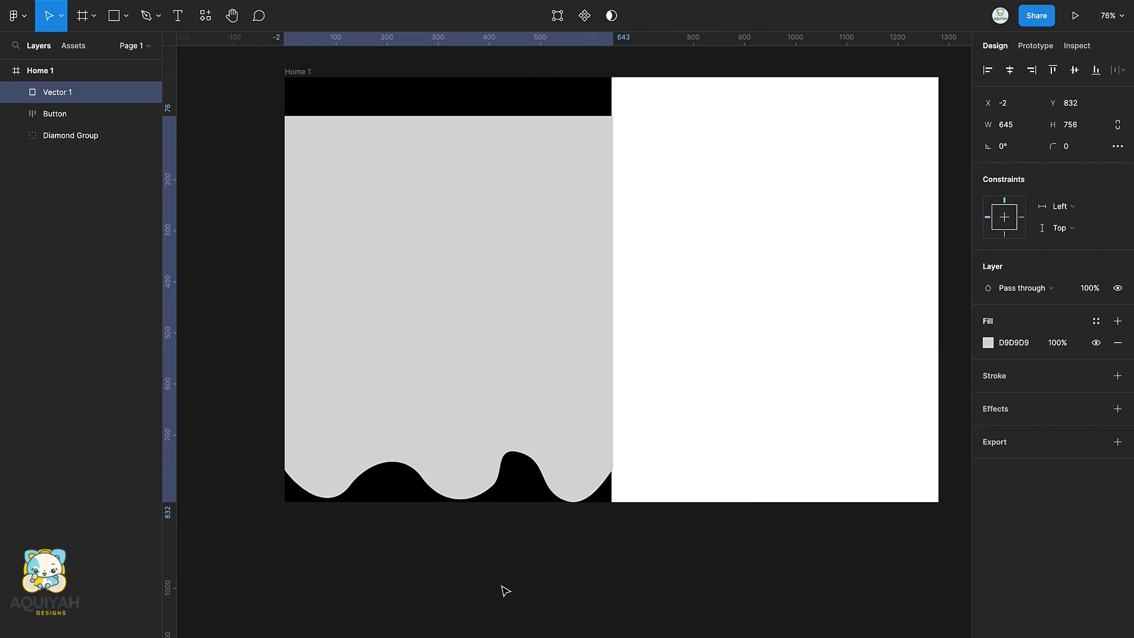
pyautogui.moveTo(483, 306); pyautogui.dragTo(485, 267)
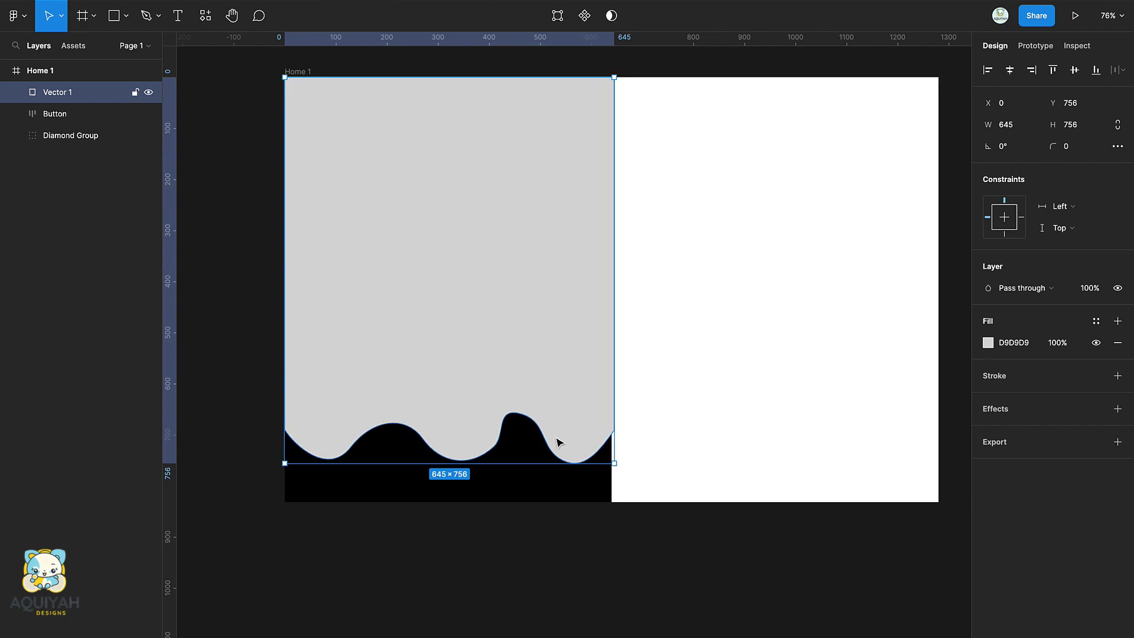
pyautogui.moveTo(523, 463); pyautogui.dragTo(531, 580)
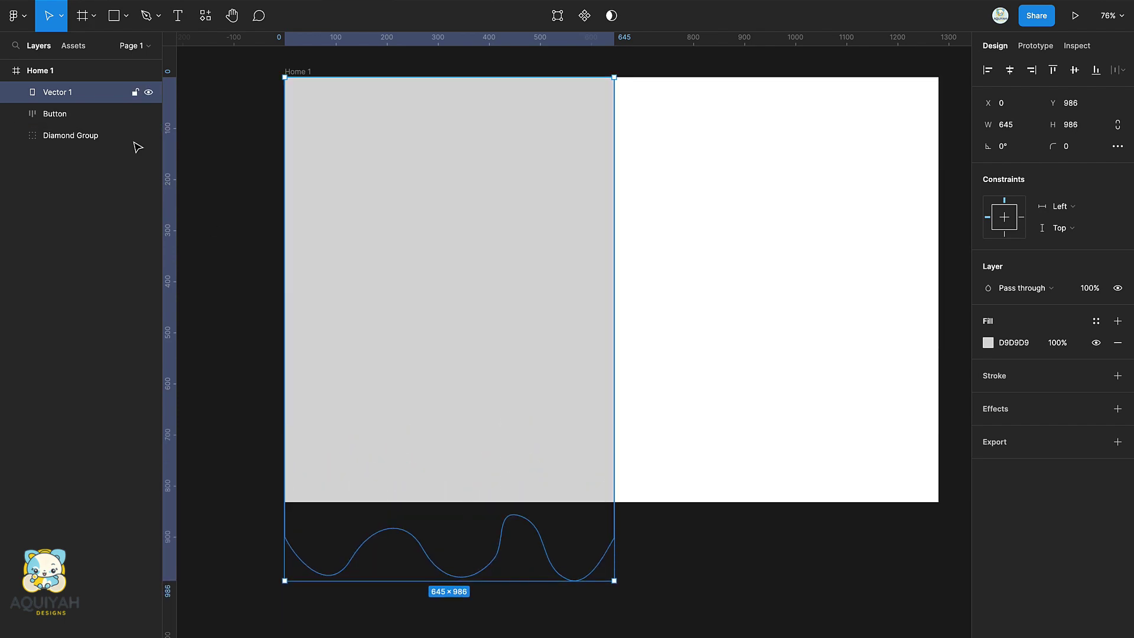
pyautogui.moveTo(49, 114); pyautogui.dragTo(50, 154)
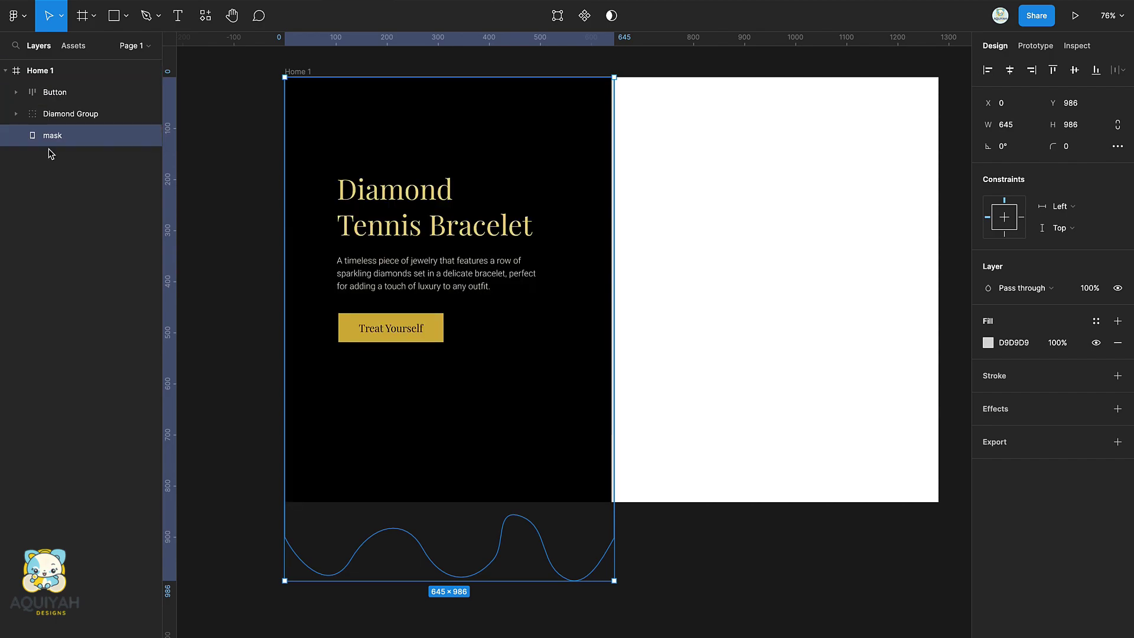
pyautogui.keyDown('shift'); pyautogui.click(62, 121); pyautogui.keyUp('shift')
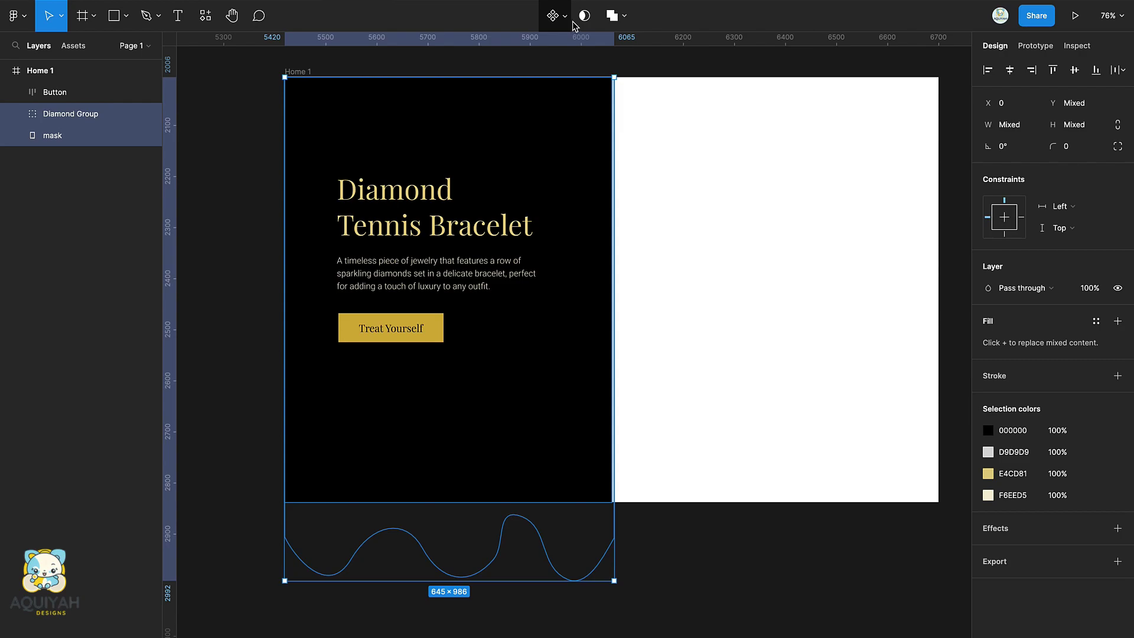
pyautogui.click(584, 16)
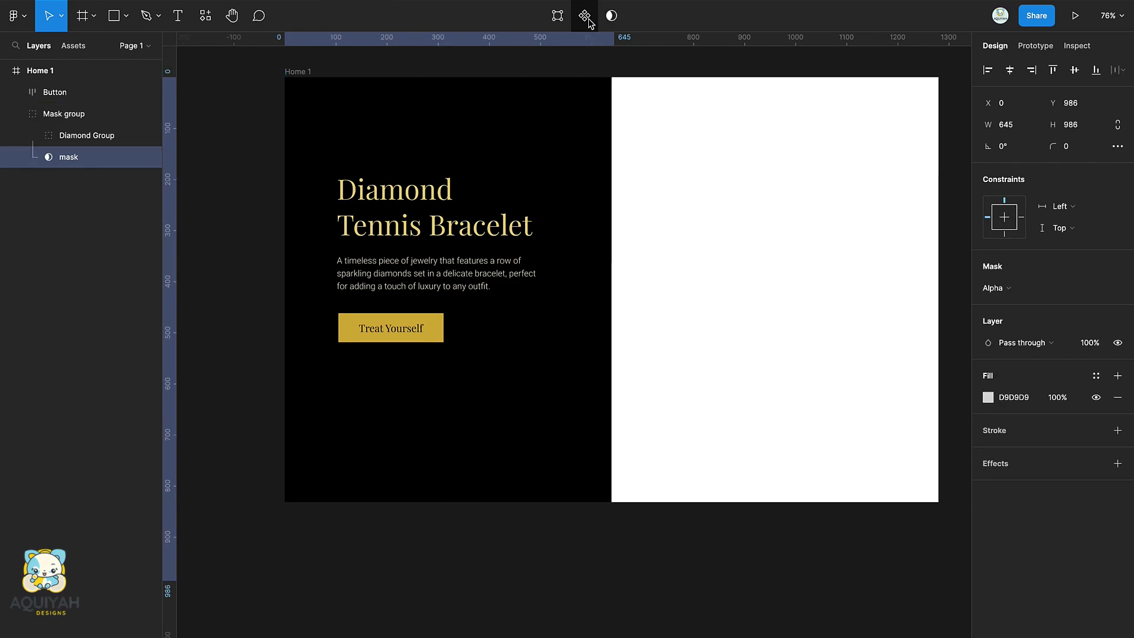
# - Rename the mask group to 'Diamond Mask group' and collapse it
pyautogui.doubleClick(74, 114)
pyautogui.press('Home')
pyautogui.write('Diamond')
pyautogui.press('Return')
pyautogui.click(41, 281)
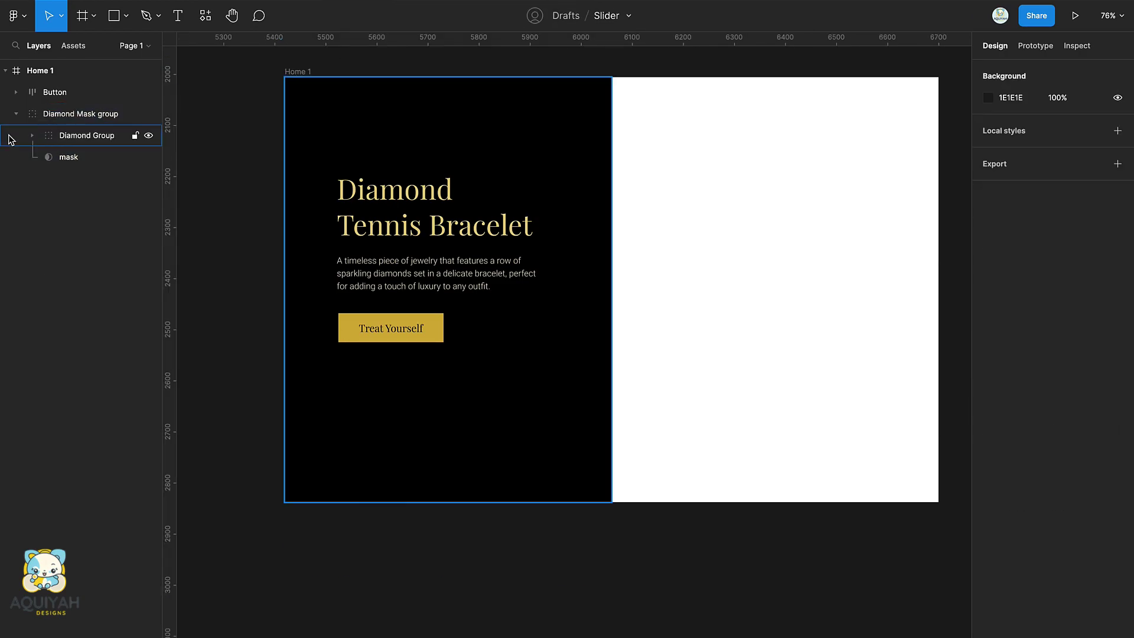
pyautogui.click(17, 116)
pyautogui.click(42, 114)
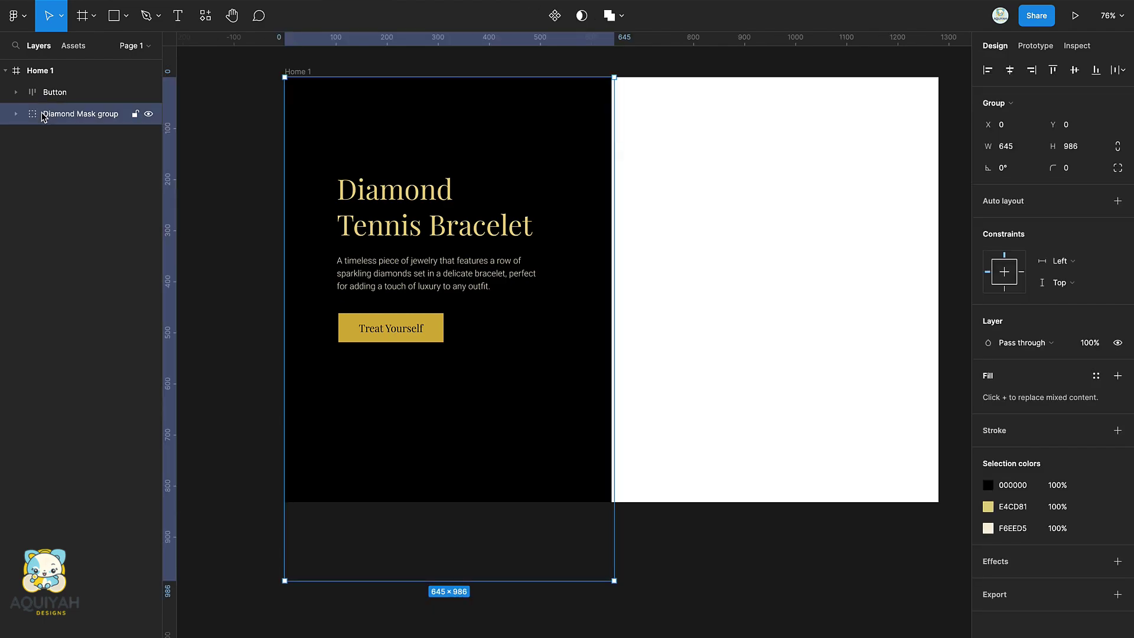
# - Duplicate the Diamond Mask group and give the copy a gold E4CD81 background
pyautogui.hotkey('ctrl', 'd')
pyautogui.press('Escape')
pyautogui.click(15, 114)
pyautogui.click(22, 142)
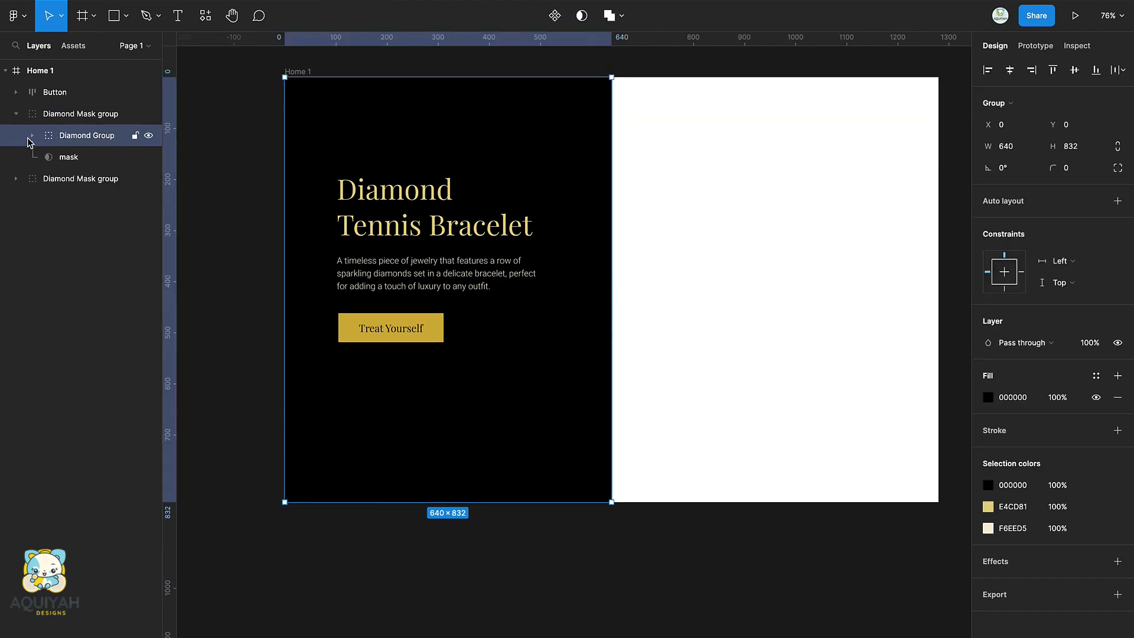
pyautogui.click(30, 137)
pyautogui.click(71, 222)
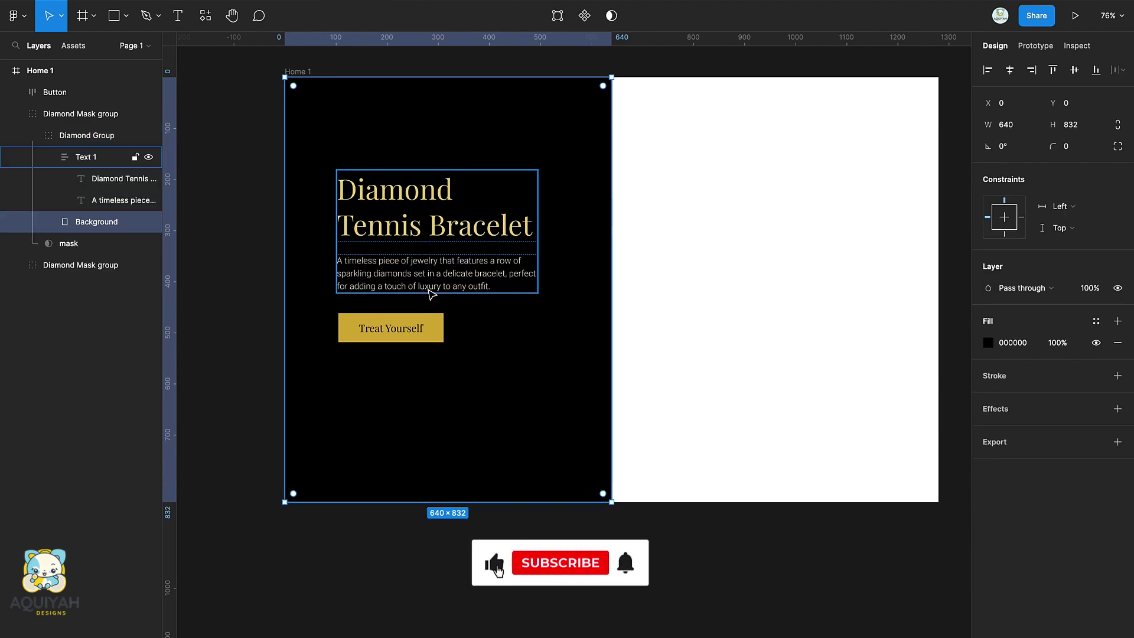
pyautogui.click(1020, 347)
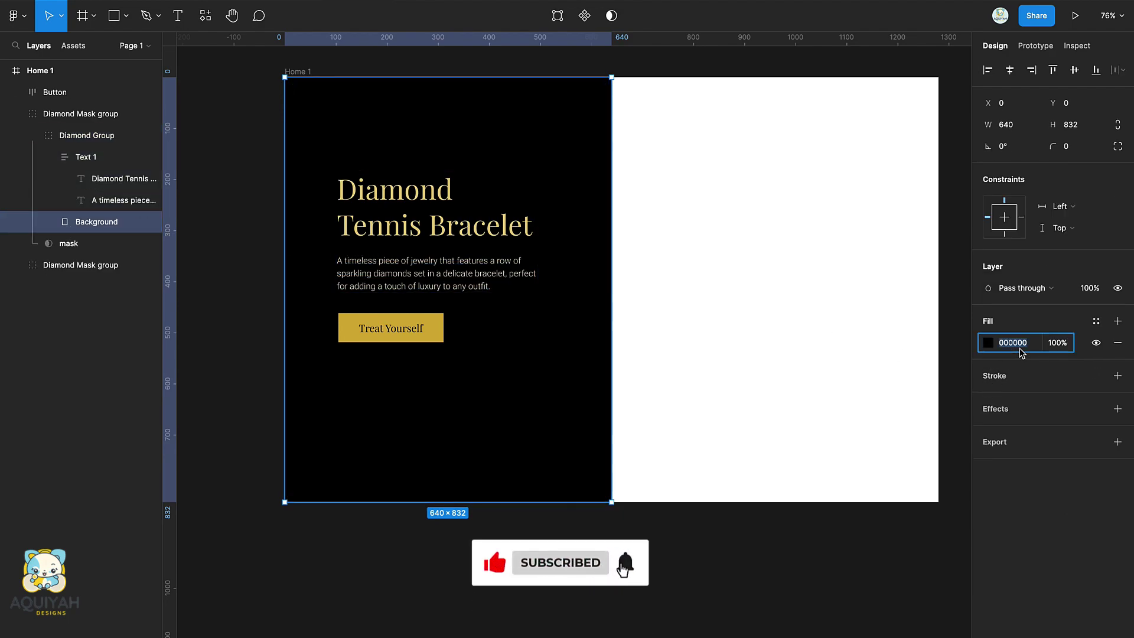
pyautogui.write('E4CD81')
pyautogui.press('Return')
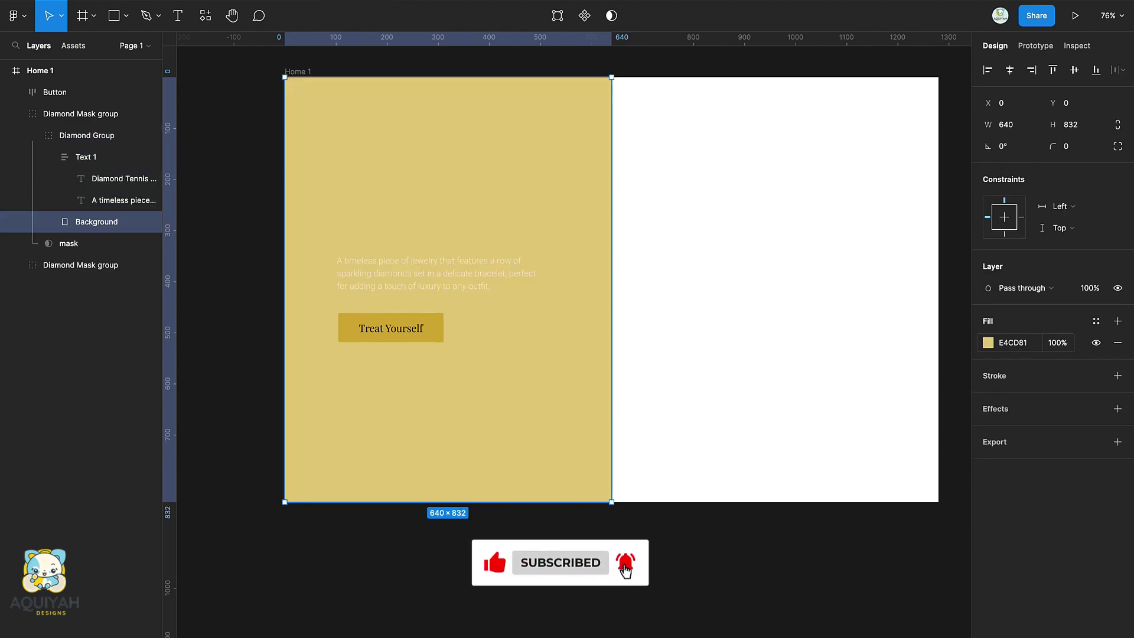
# - Make the copy's heading and description paragraph text black
pyautogui.click(106, 180)
pyautogui.click(1020, 421)
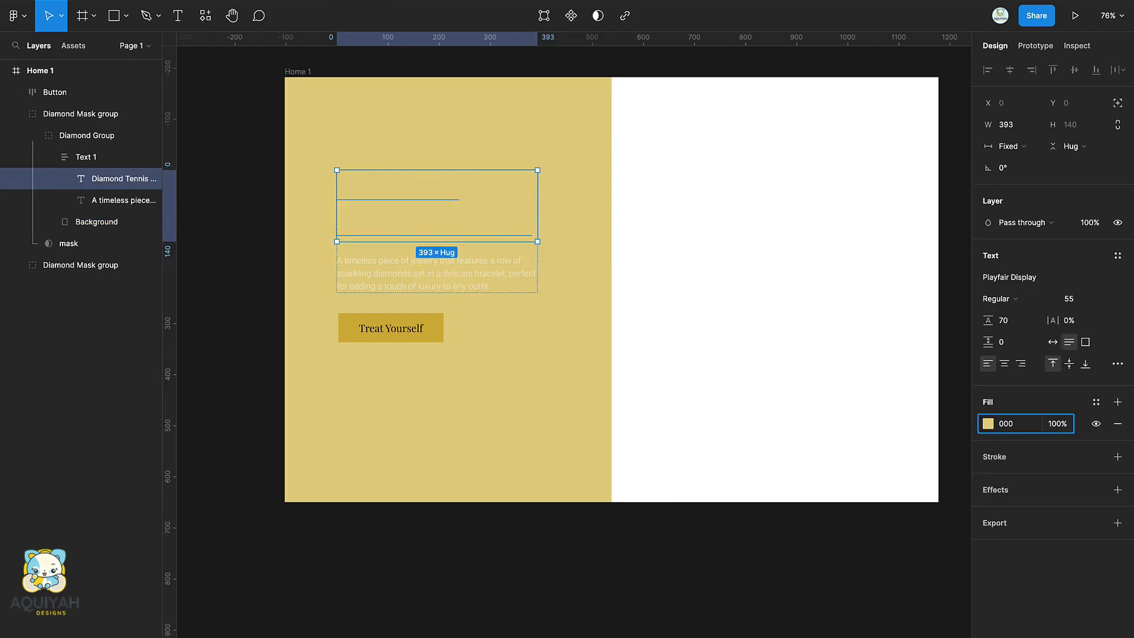
pyautogui.press('Return')
pyautogui.click(474, 281)
pyautogui.click(1019, 424)
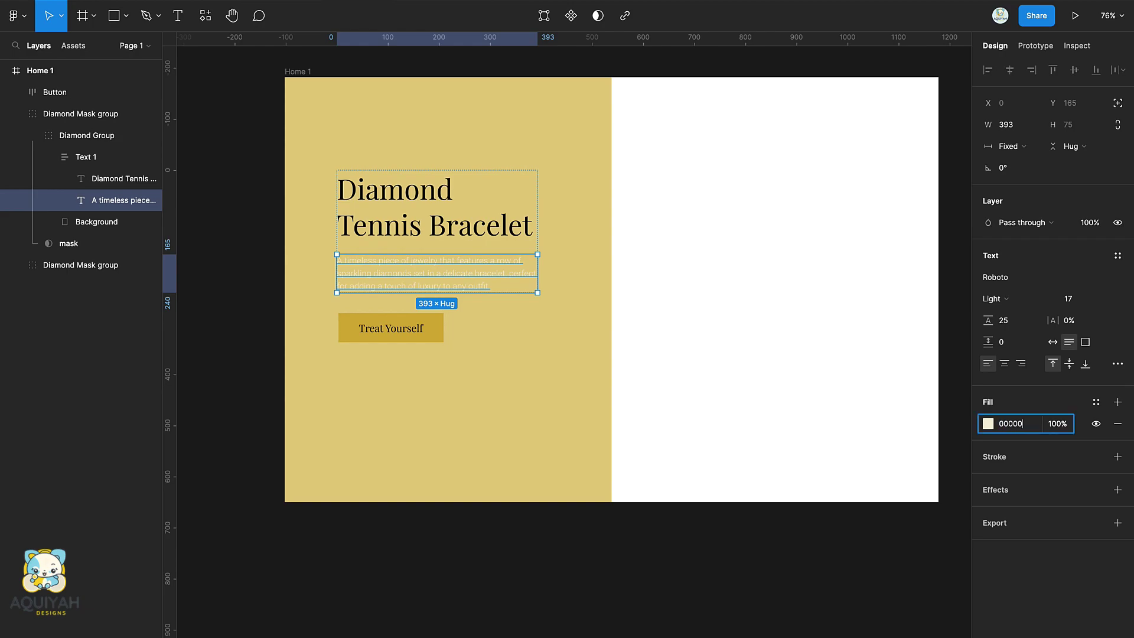
pyautogui.write('00000')
pyautogui.press('Return')
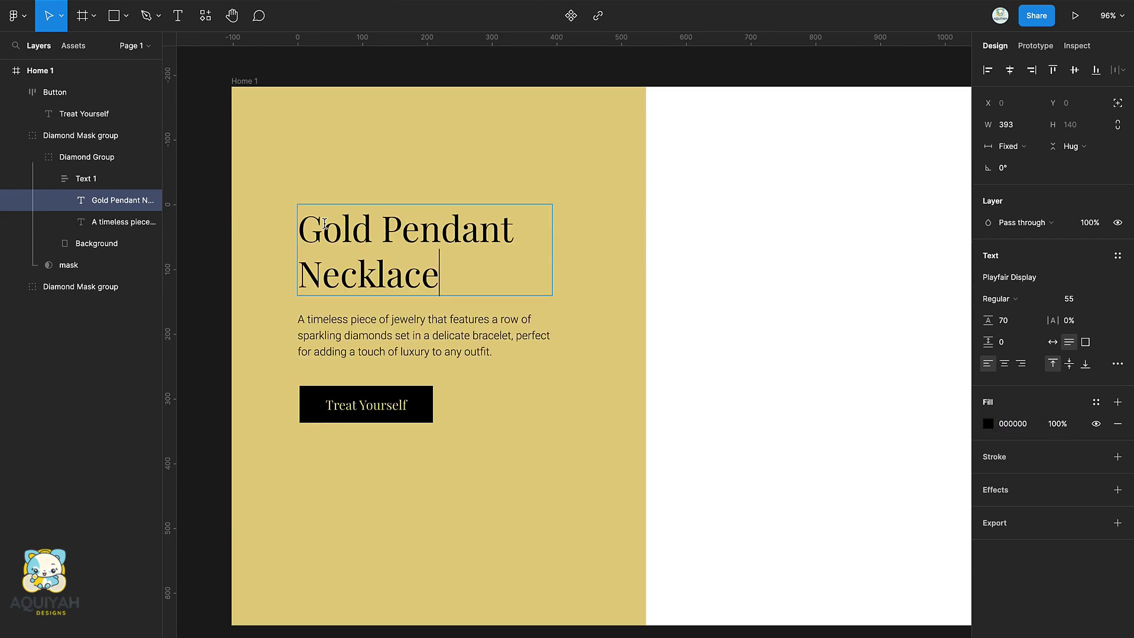
# - Rename the groups Gold Group and Gold Mask group, then duplicate Gold Mask group
pyautogui.click(86, 178)
pyautogui.click(77, 160)
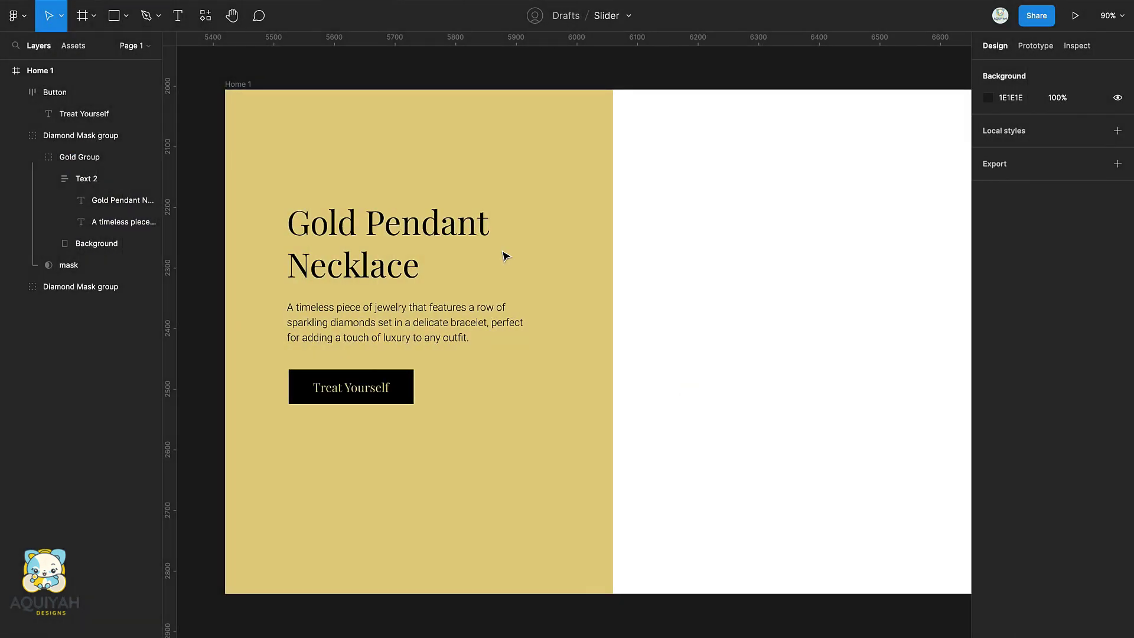
pyautogui.click(490, 244)
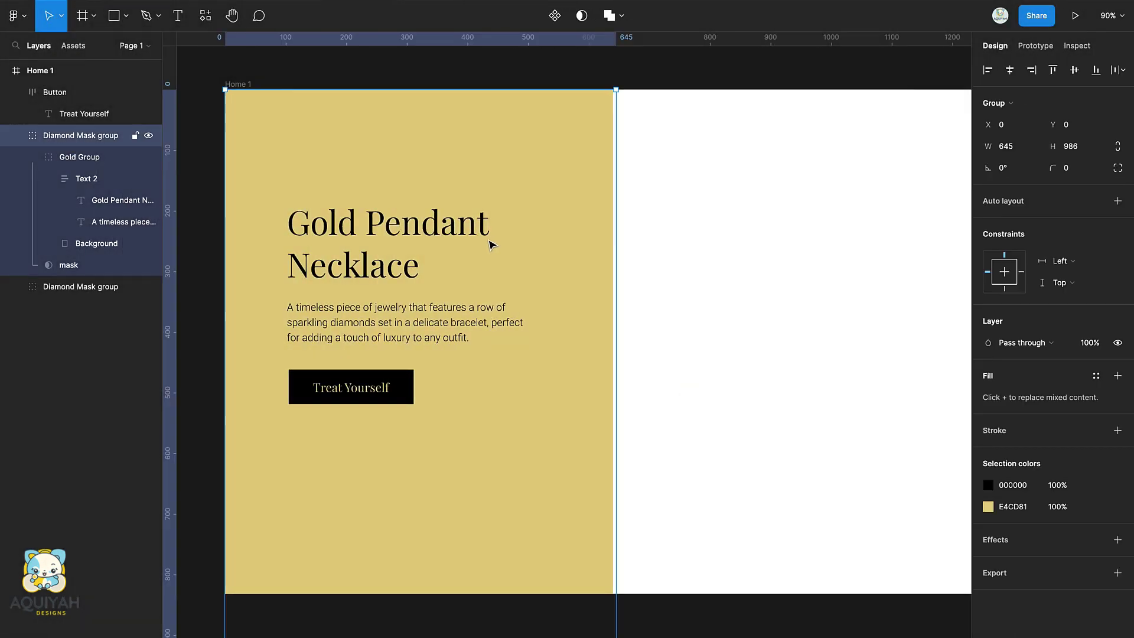
pyautogui.doubleClick(87, 135)
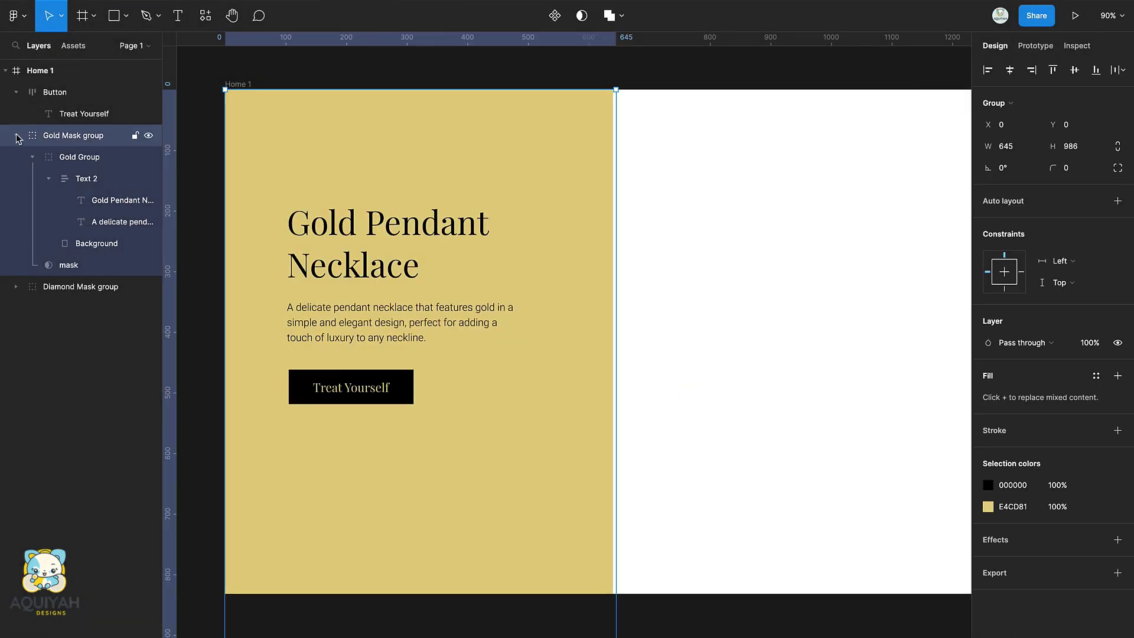
pyautogui.hotkey('alt', 'l')
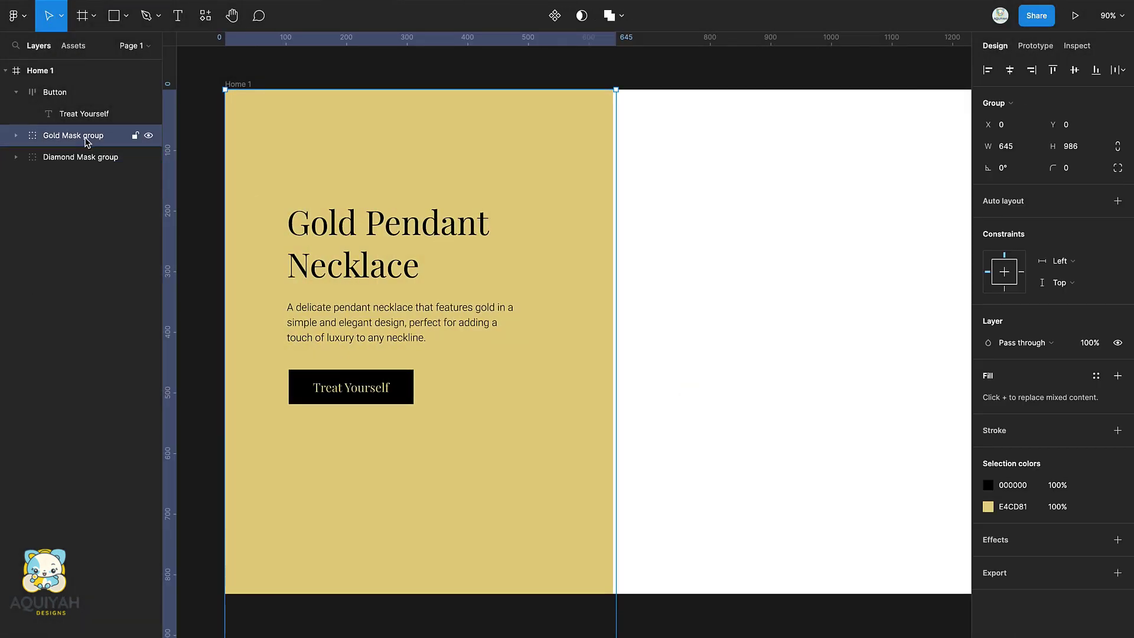
pyautogui.hotkey('ctrl', 'd')
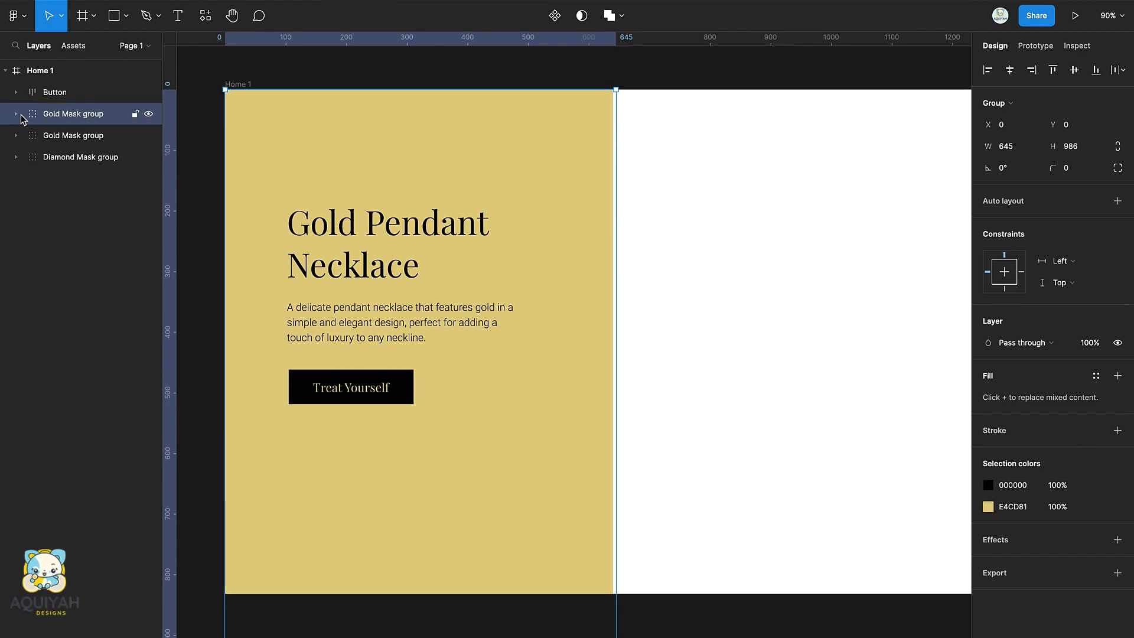
# - Give the duplicated slide's background a dark green 153C32 fill
pyautogui.click(17, 114)
pyautogui.click(101, 163)
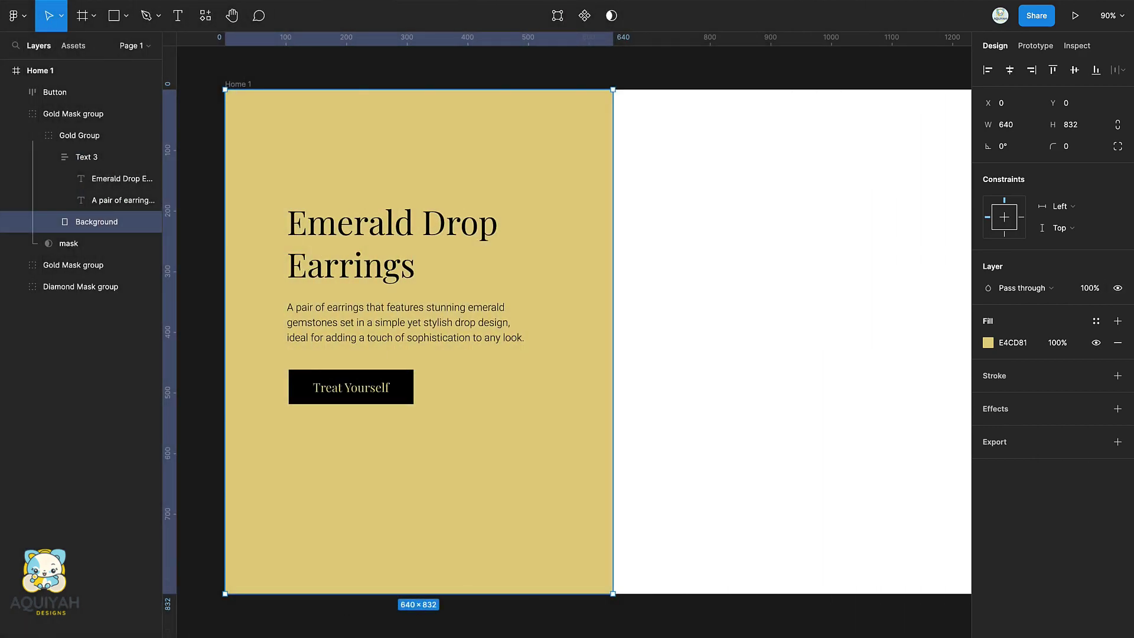
pyautogui.click(1012, 342)
pyautogui.write('153C32')
pyautogui.press('Return')
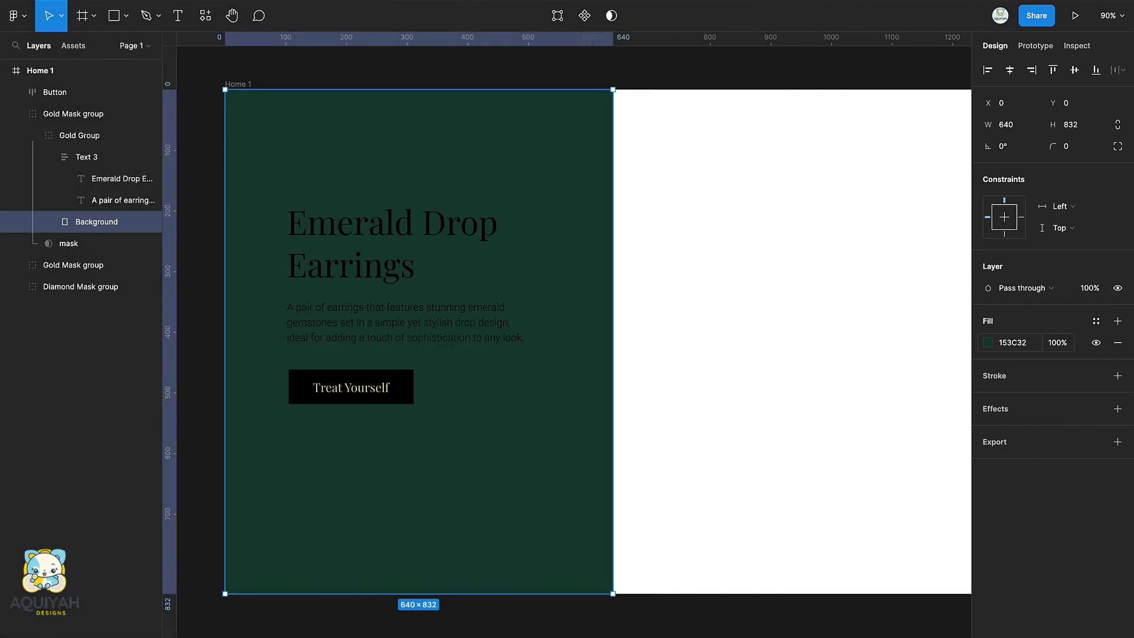
# - Make the 'Emerald Drop Earrings' heading gold and the description paragraph cream from document colours
pyautogui.doubleClick(355, 263)
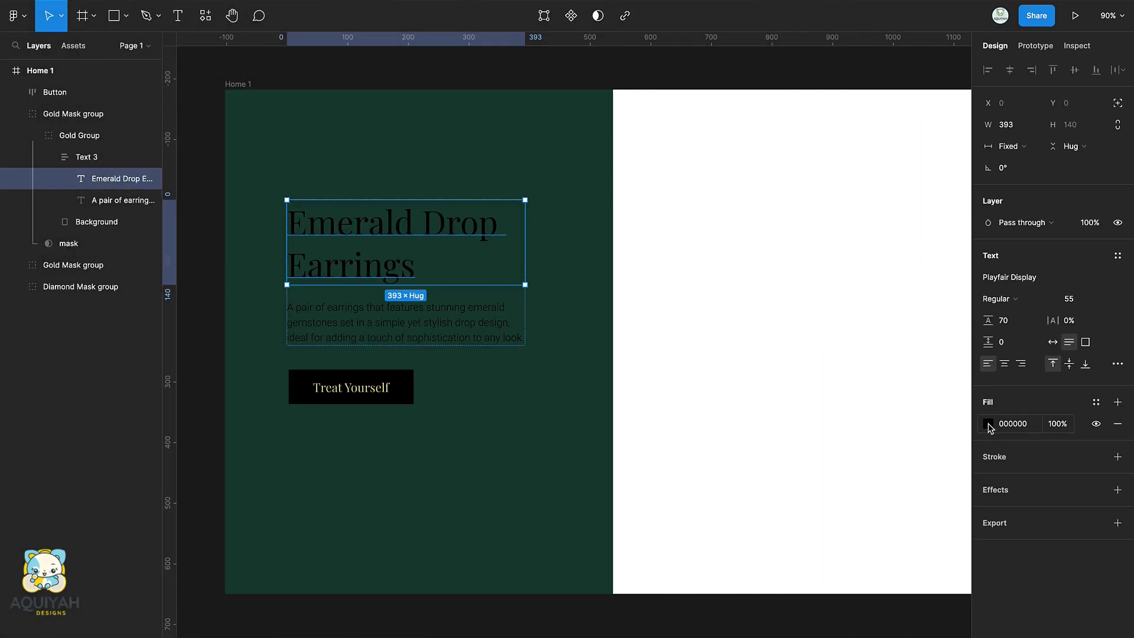
pyautogui.click(987, 425)
pyautogui.click(842, 617)
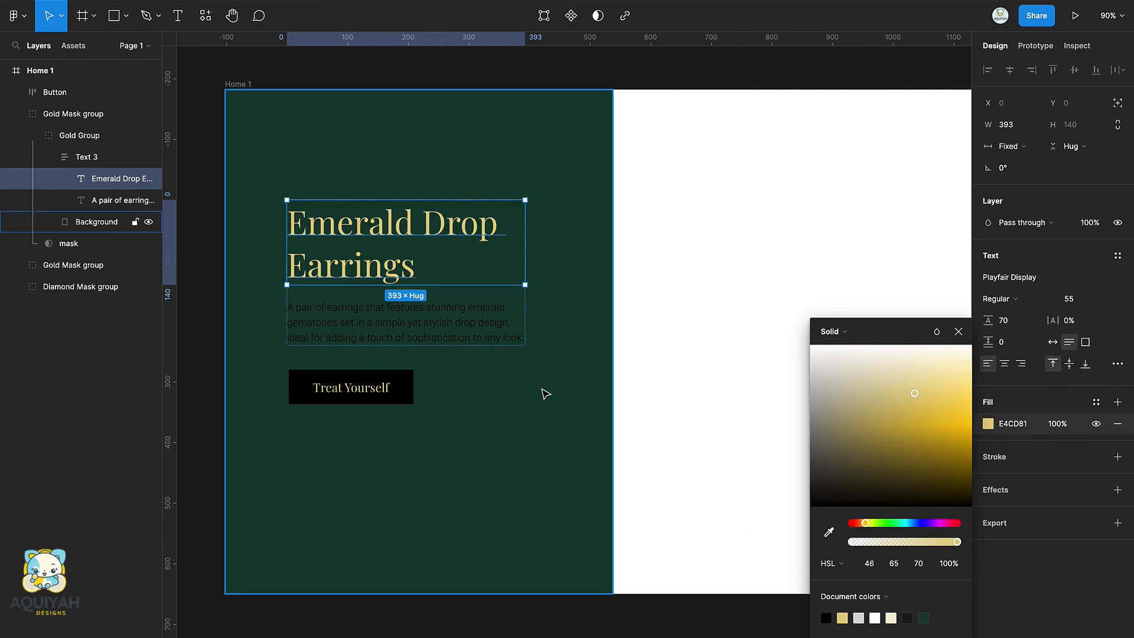
pyautogui.click(437, 331)
pyautogui.click(988, 425)
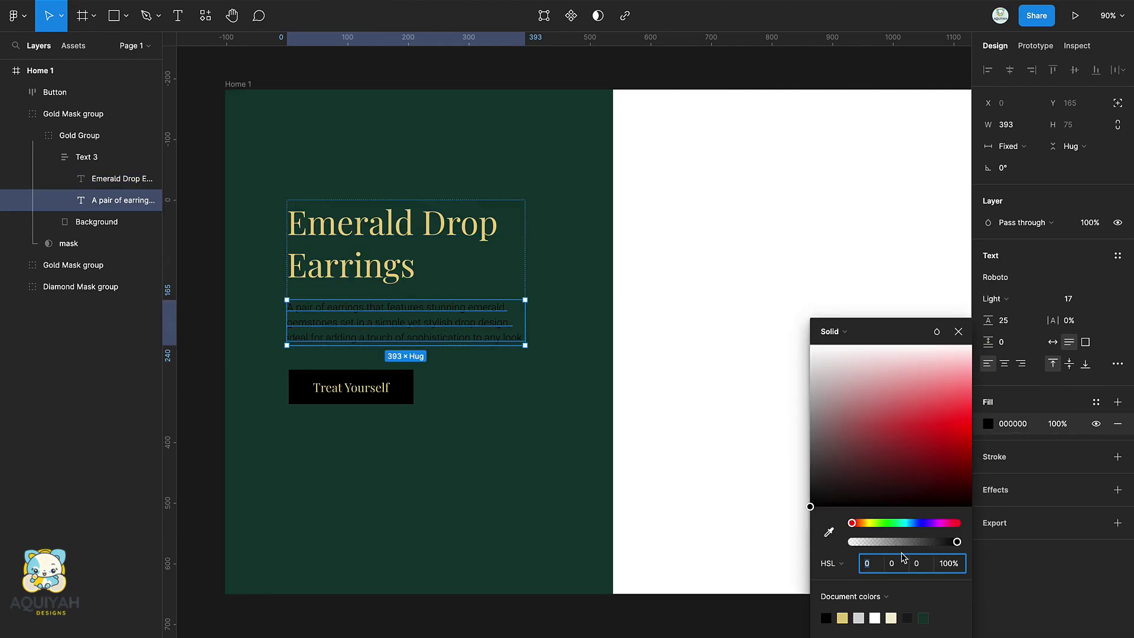
pyautogui.click(893, 615)
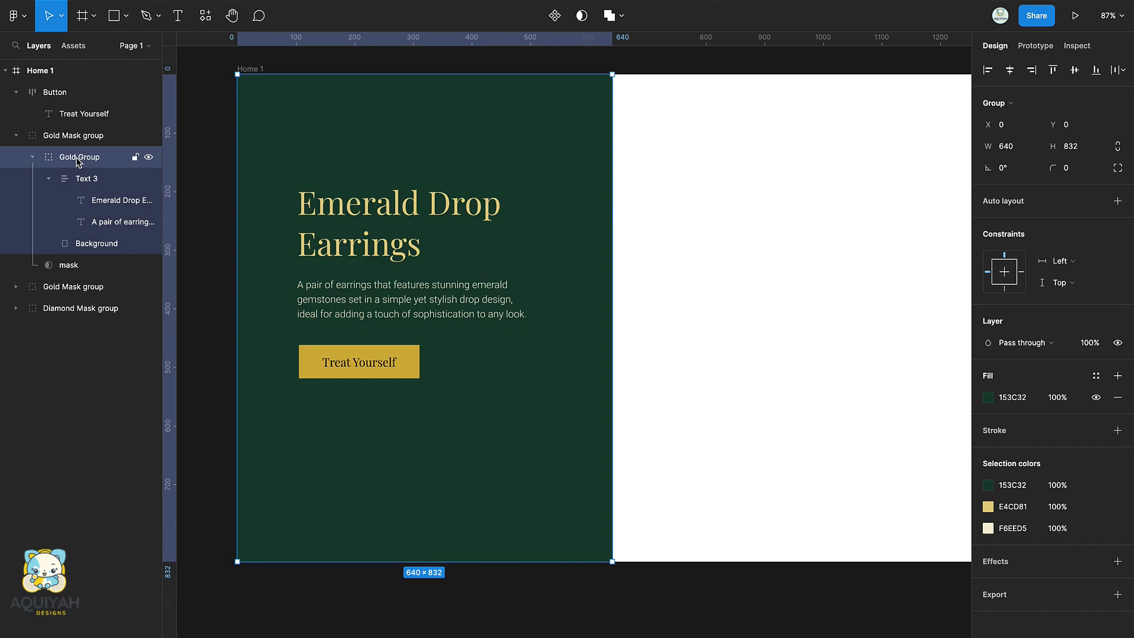
# - Rename the copied mask group to 'Emerald Mask group'
pyautogui.doubleClick(79, 157)
pyautogui.doubleClick(60, 134)
pyautogui.write('Emerald Mask group')
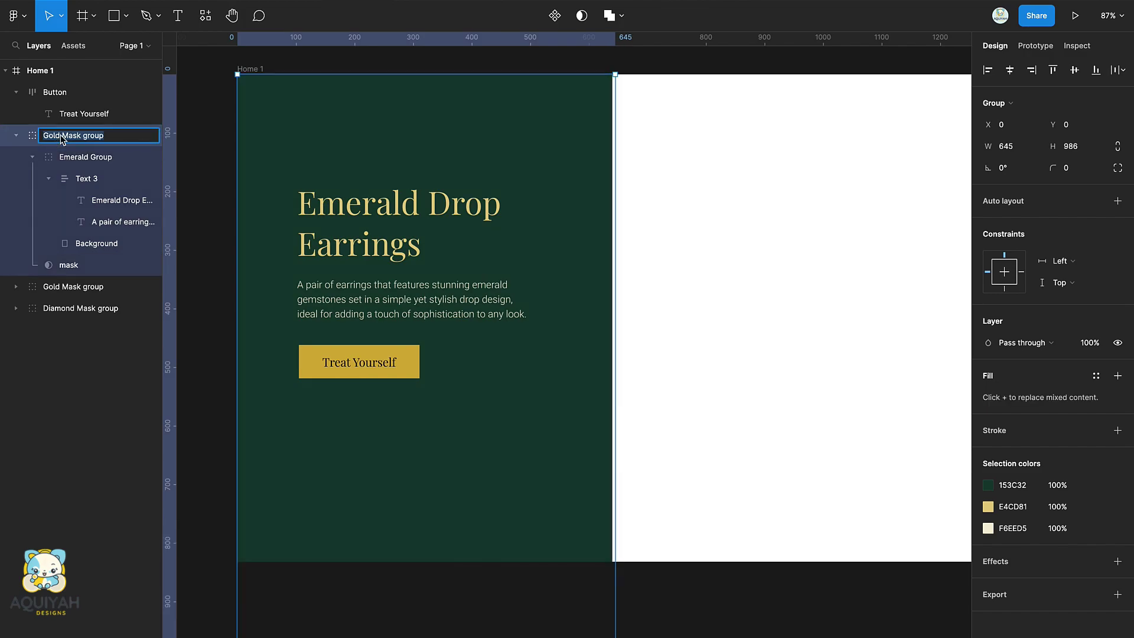
pyautogui.press('Return')
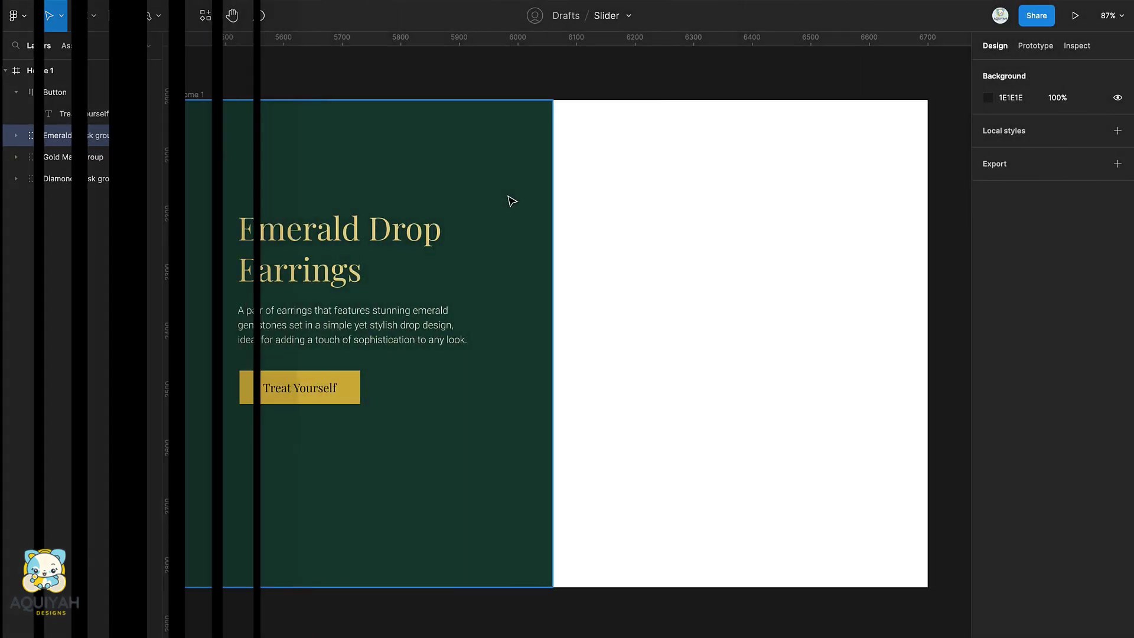
pyautogui.click(511, 200)
# - Duplicate the background to the right half at x 640 and fill it with an Unsplash bracelet photo
pyautogui.hotkey('ctrl', 'd')
pyautogui.moveTo(511, 201); pyautogui.dragTo(913, 222)
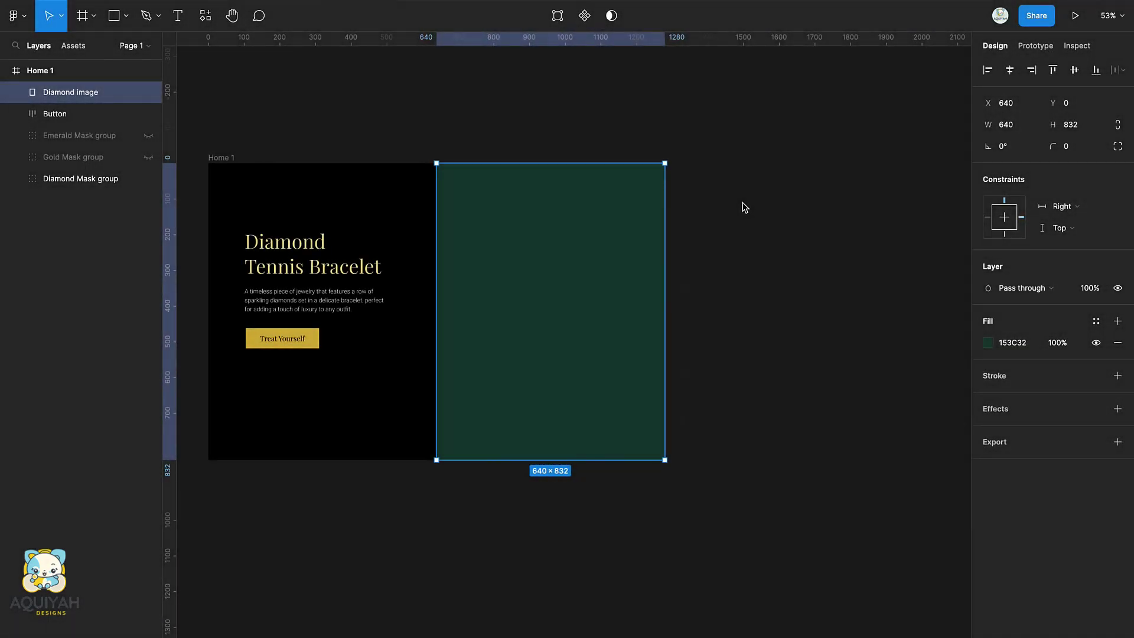
pyautogui.rightClick(744, 207)
pyautogui.moveTo(856, 317)
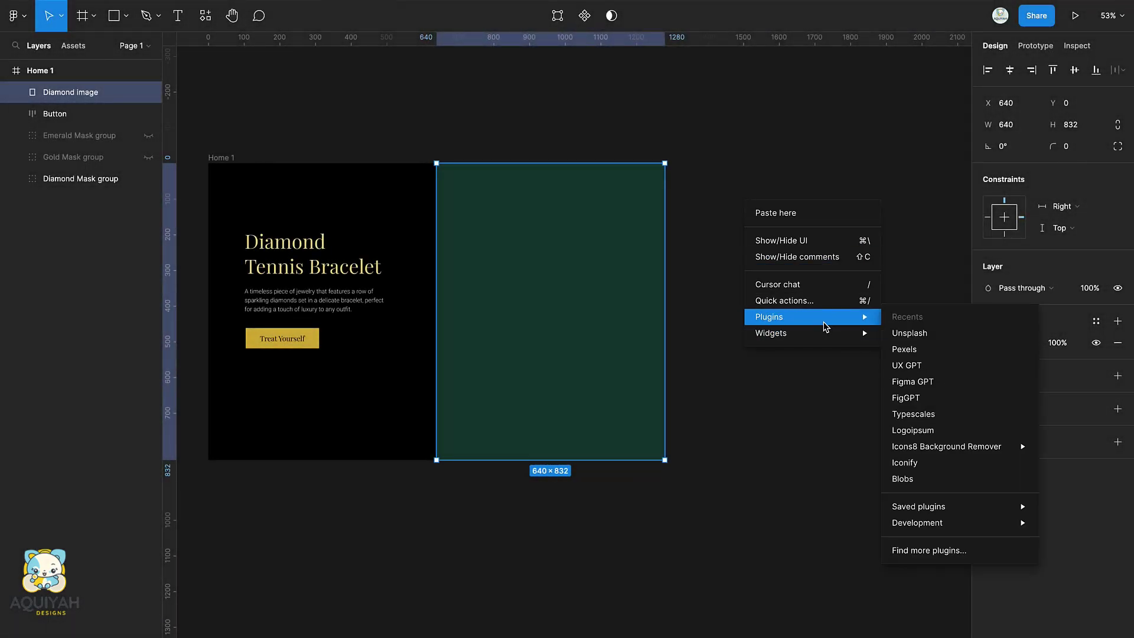
pyautogui.click(927, 333)
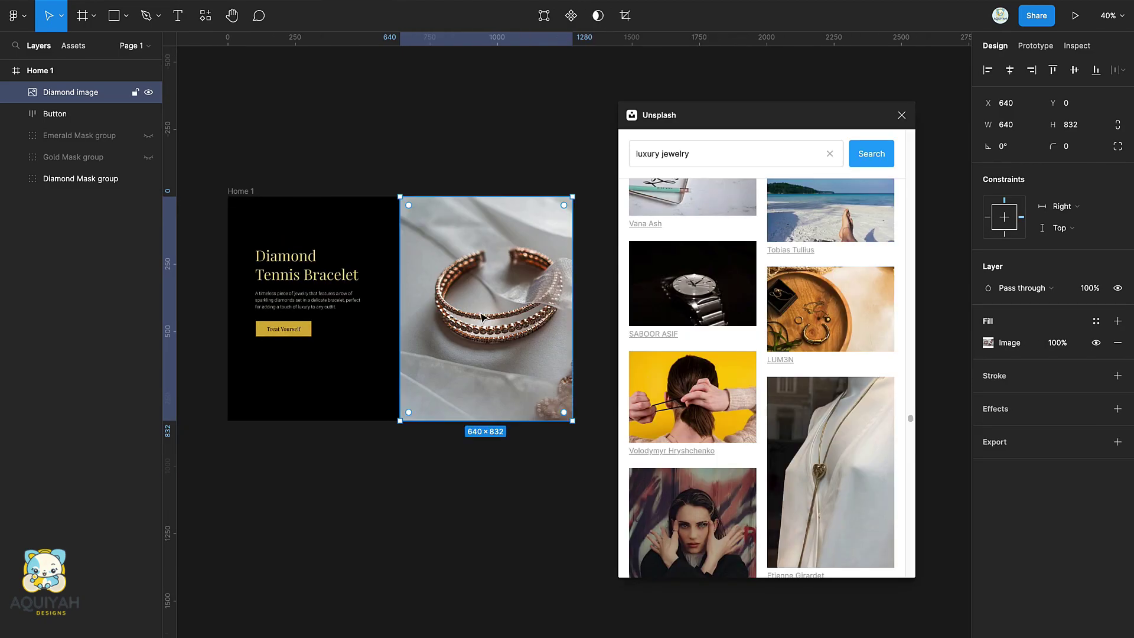
# - Duplicate the photo as 'Gold image' and fill it with the pendant photo
pyautogui.hotkey('ctrl', 'd')
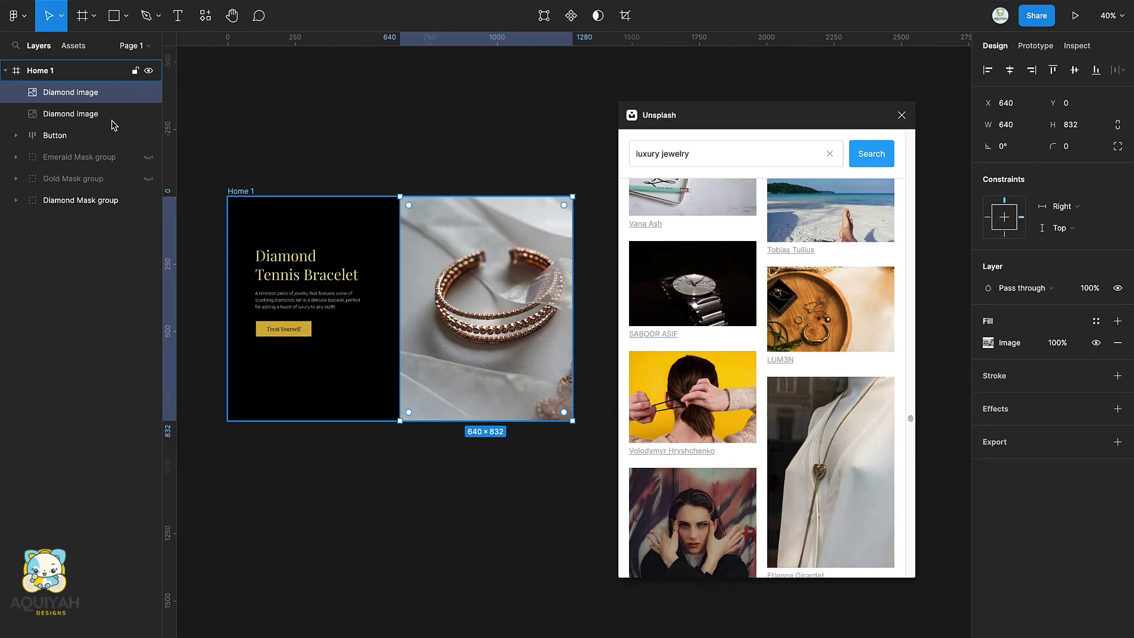
pyautogui.click(148, 178)
pyautogui.doubleClick(62, 93)
pyautogui.write('Gold image')
pyautogui.press('Return')
pyautogui.scroll(5, 688, 437)
pyautogui.click(688, 437)
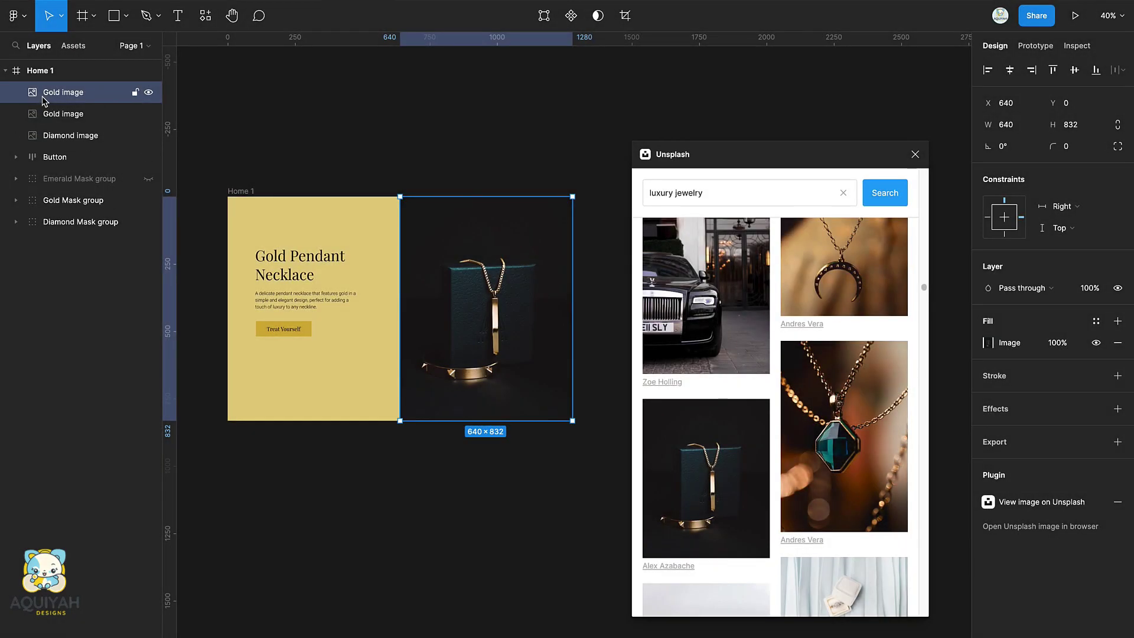
# - Rename the top copy 'Emerald image', remove its extra fill, and select all three image layers
pyautogui.click(149, 179)
pyautogui.click(59, 93)
pyautogui.doubleClick(59, 92)
pyautogui.write('Emerald image')
pyautogui.press('Return')
pyautogui.click(914, 156)
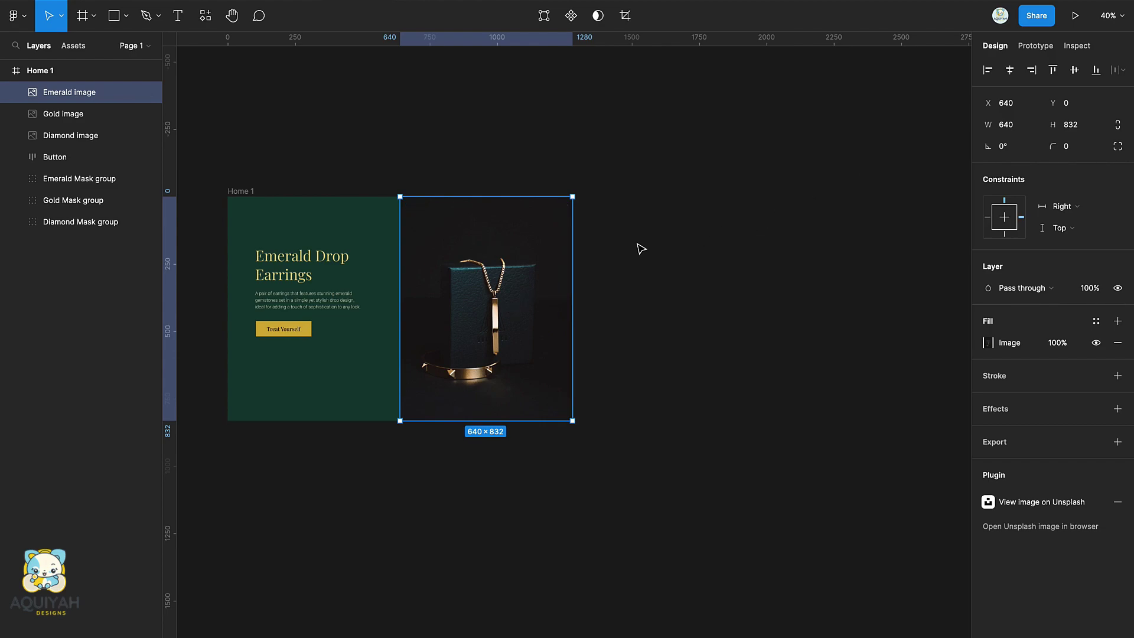
pyautogui.click(1114, 365)
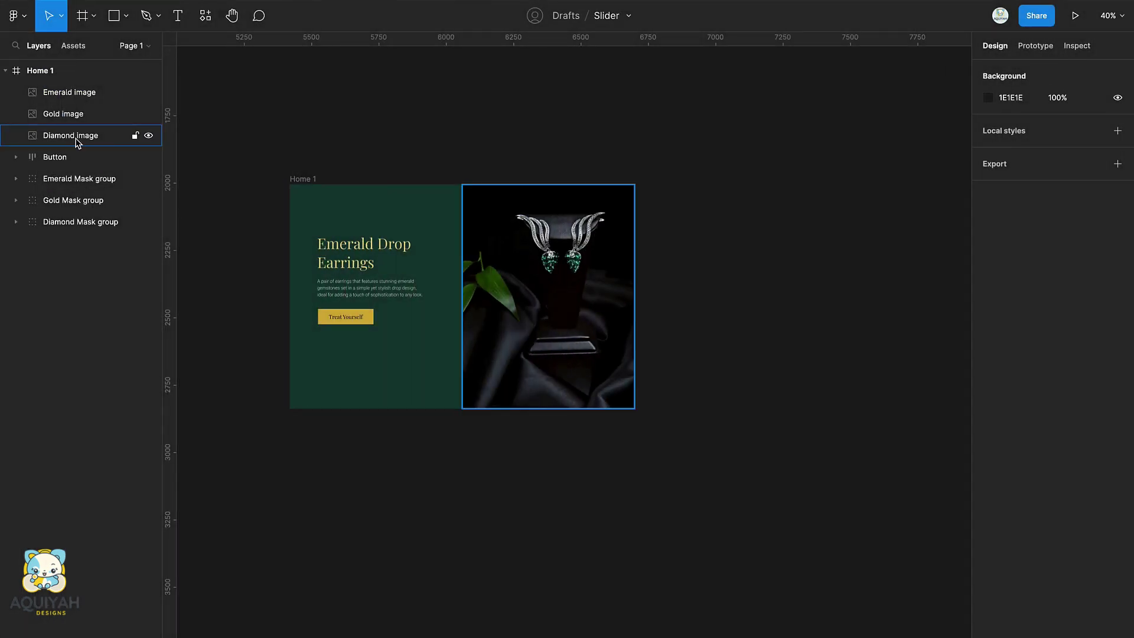
pyautogui.click(75, 140)
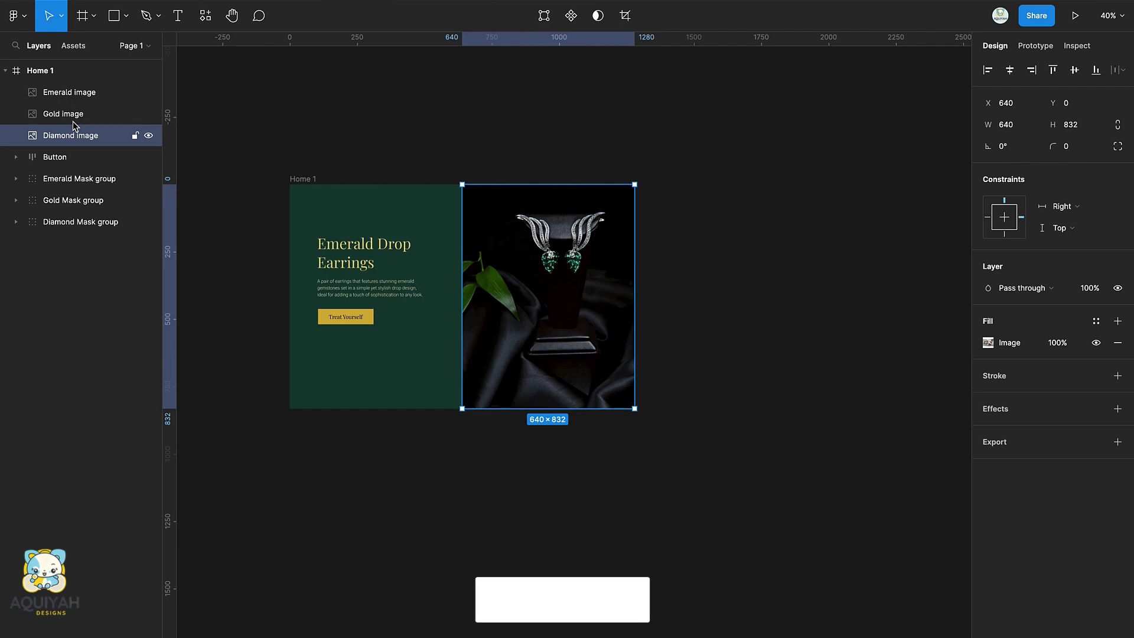
pyautogui.keyDown('shift'); pyautogui.click(69, 93); pyautogui.keyUp('shift')
# - Move the images out of Home 1 and stack Emerald, Gold and Diamond vertically
pyautogui.moveTo(548, 275); pyautogui.dragTo(663, 160)
pyautogui.click(848, 352)
pyautogui.moveTo(657, 405); pyautogui.dragTo(656, 342)
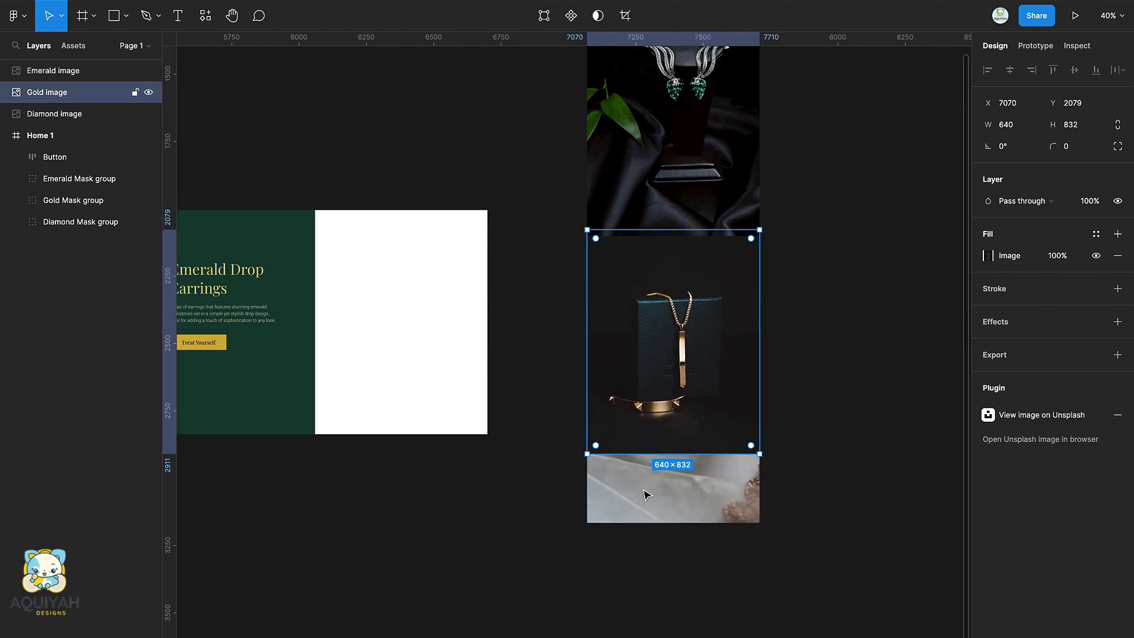
pyautogui.click(685, 483)
pyautogui.moveTo(686, 483)
pyautogui.mouseDown()
pyautogui.moveTo(683, 577)
pyautogui.moveTo(699, 502)
pyautogui.mouseUp()
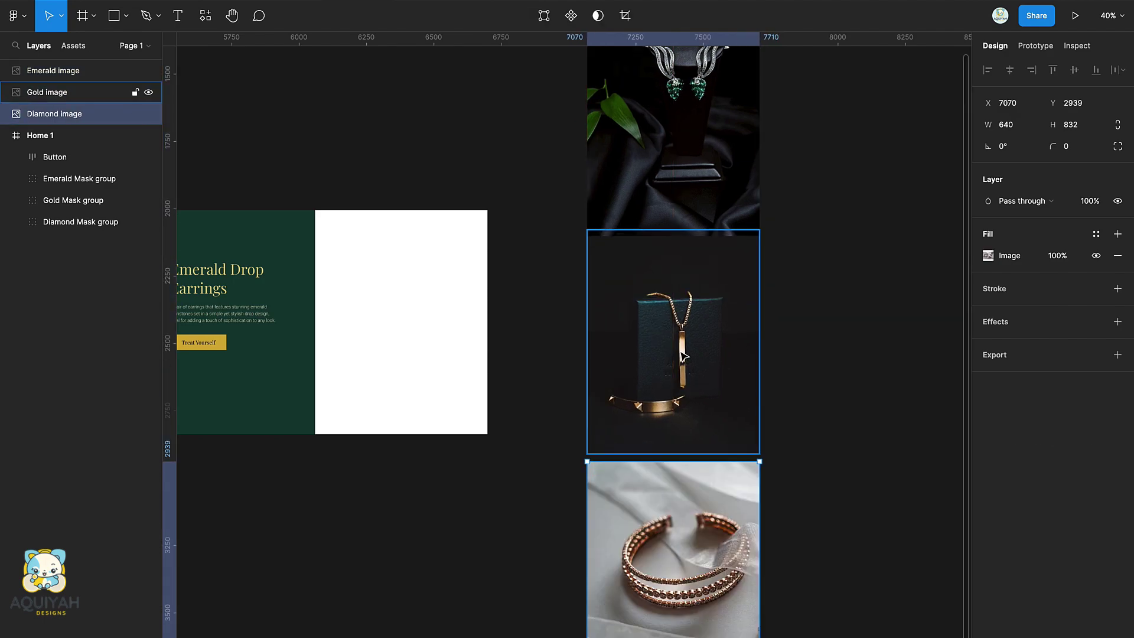
# - Wrap the three images in a zero-gap vertical auto-layout frame and place it in Home 1
pyautogui.keyDown('shift'); pyautogui.click(652, 240); pyautogui.keyUp('shift')
pyautogui.keyDown('shift'); pyautogui.click(654, 189); pyautogui.keyUp('shift')
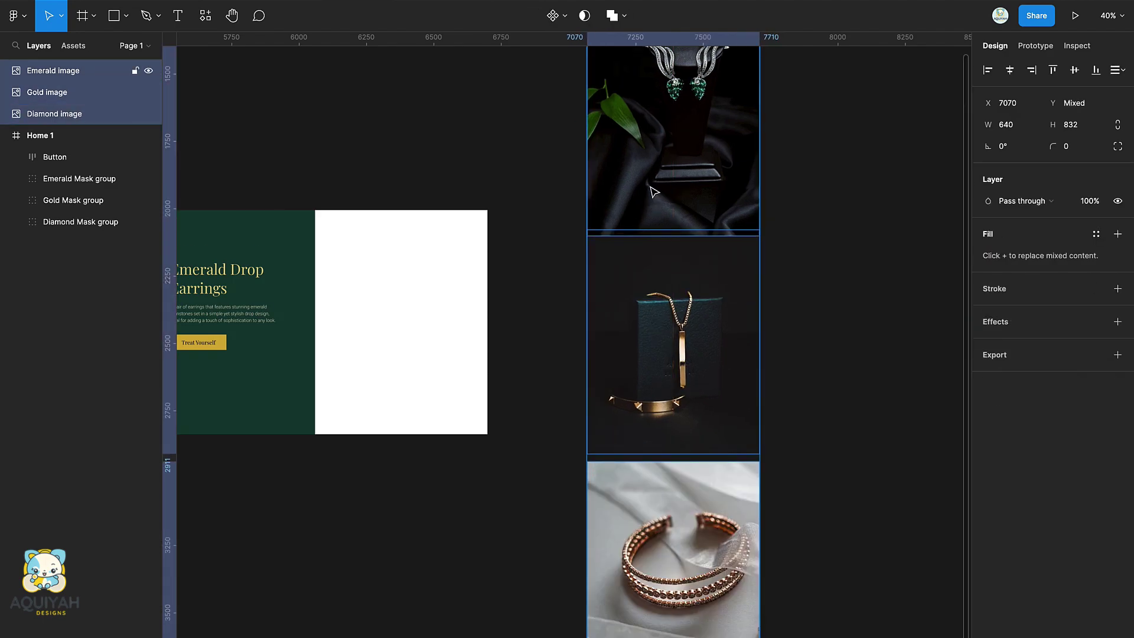
pyautogui.hotkey('shift', 'a')
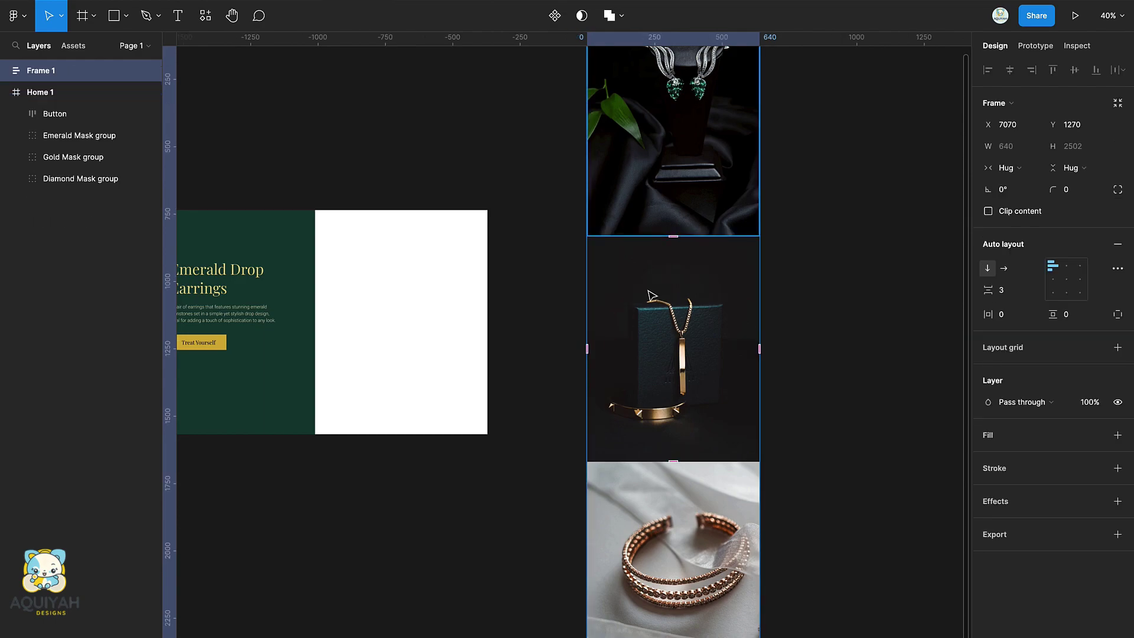
pyautogui.moveTo(1016, 298); pyautogui.dragTo(688, 347)
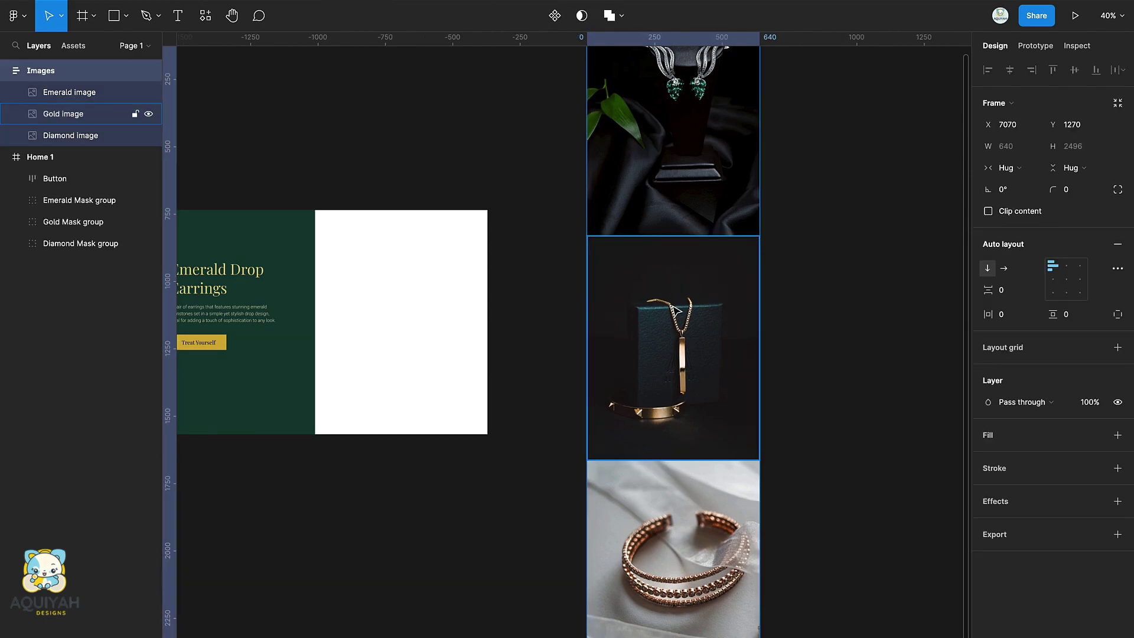
pyautogui.moveTo(670, 310); pyautogui.dragTo(384, 312)
pyautogui.hscroll(-5, 506, 356)
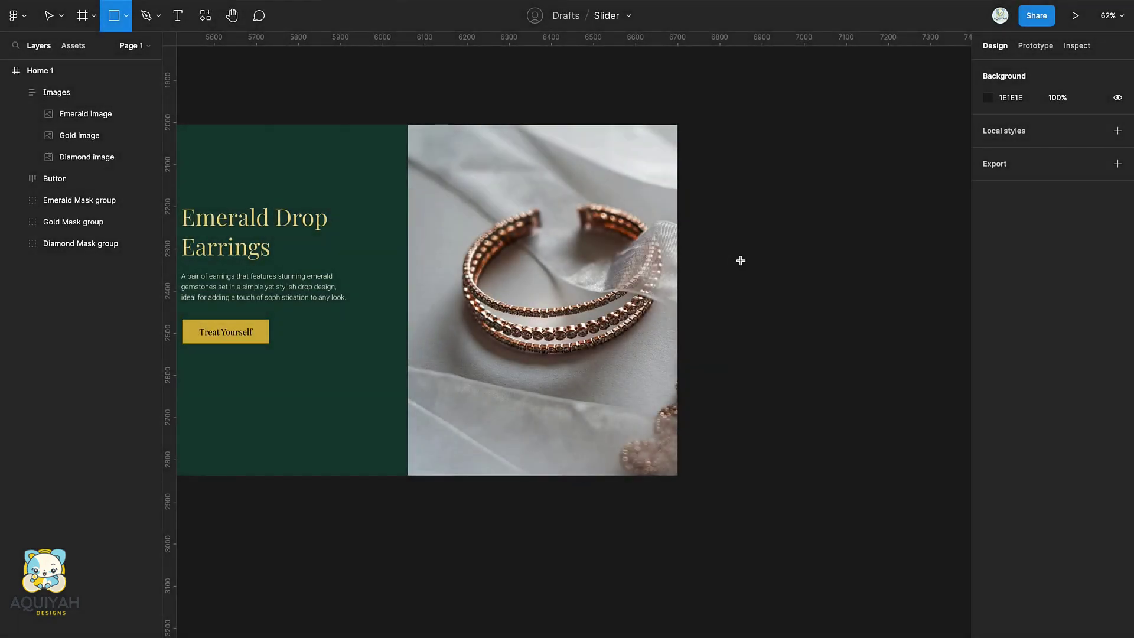
# - Draw a small rectangle beside the slide with a white fff fill
pyautogui.moveTo(738, 249); pyautogui.dragTo(745, 278)
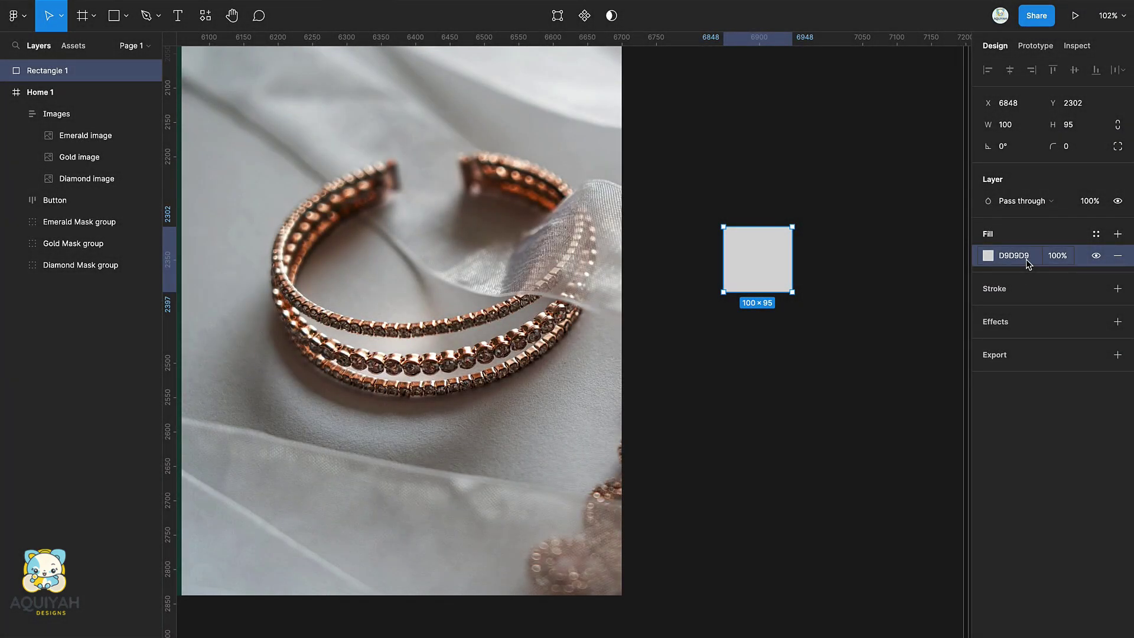
pyautogui.click(1026, 263)
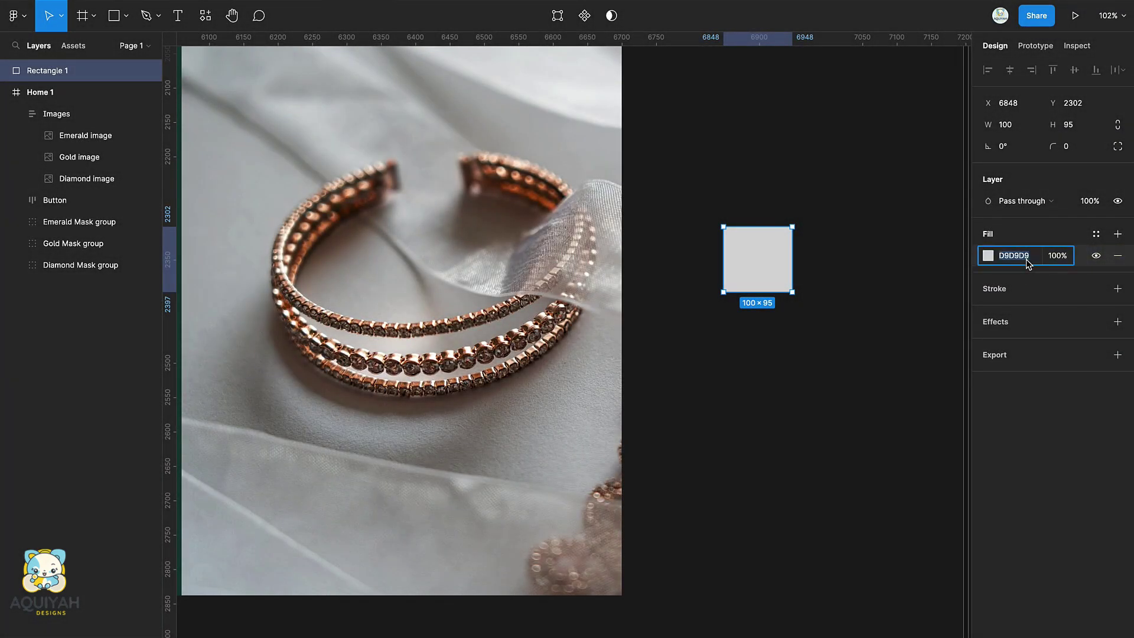
pyautogui.write('fff')
pyautogui.press('Return')
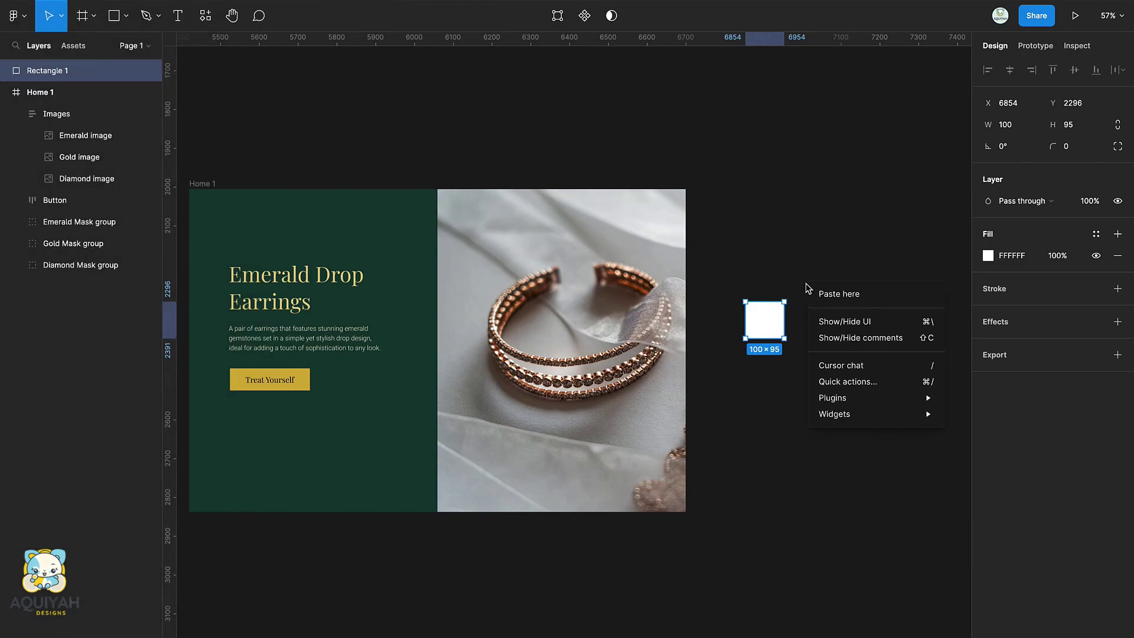
# - Place an Iconify down-arrow icon on the white rectangle and ungroup it to its vector
pyautogui.moveTo(856, 398)
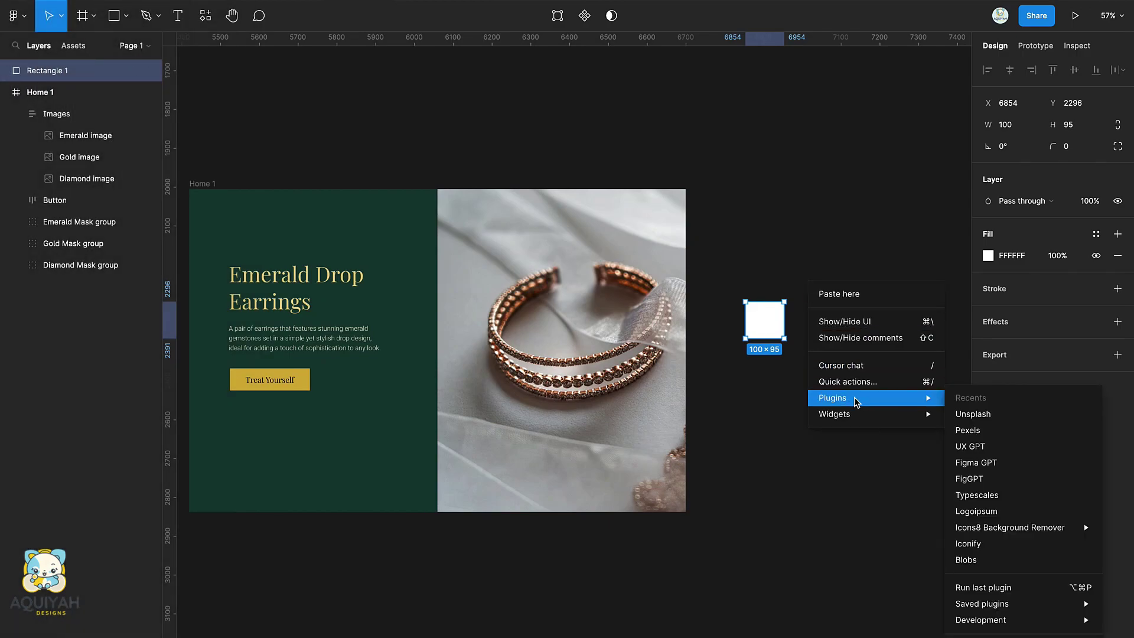
pyautogui.click(991, 543)
pyautogui.write('arrow')
pyautogui.press('Return')
pyautogui.moveTo(660, 75); pyautogui.dragTo(477, 39)
pyautogui.moveTo(259, 329); pyautogui.dragTo(767, 326)
pyautogui.rightClick(765, 321)
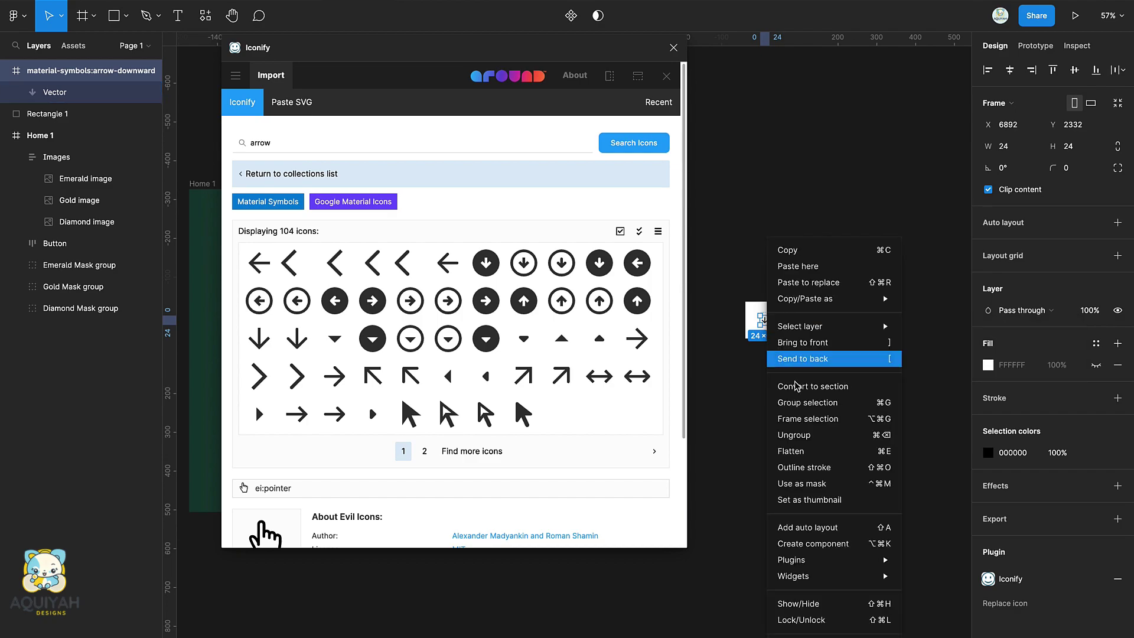
pyautogui.click(785, 433)
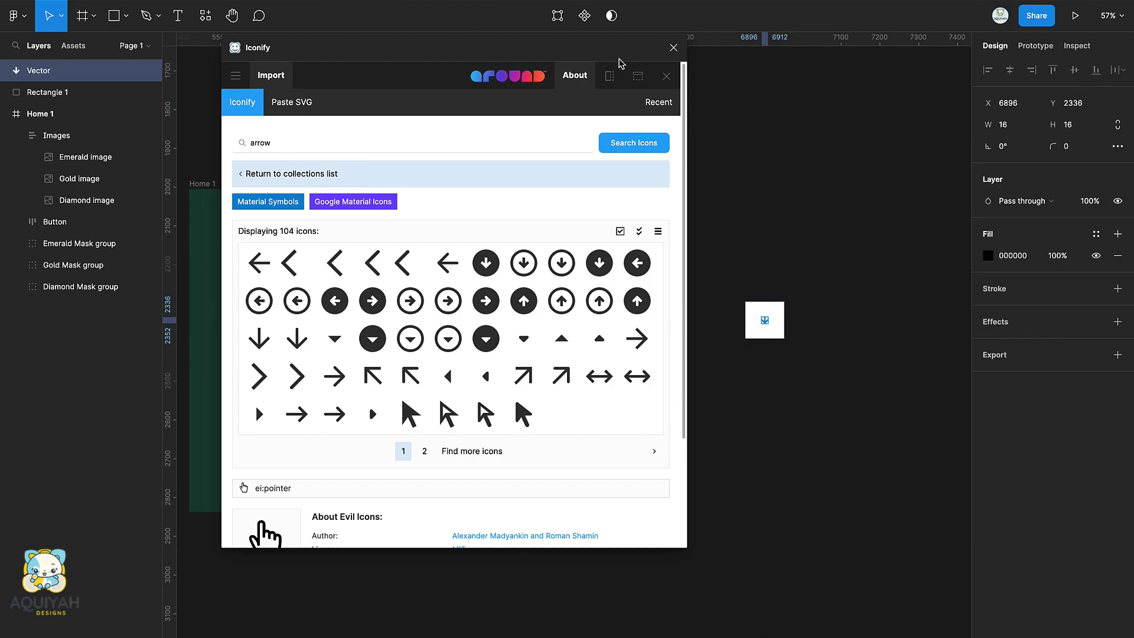
pyautogui.click(673, 47)
# - Resize the arrow to 35×35 and wrap it with the rectangle into a Down button auto-layout
pyautogui.scroll(5, 783, 338)
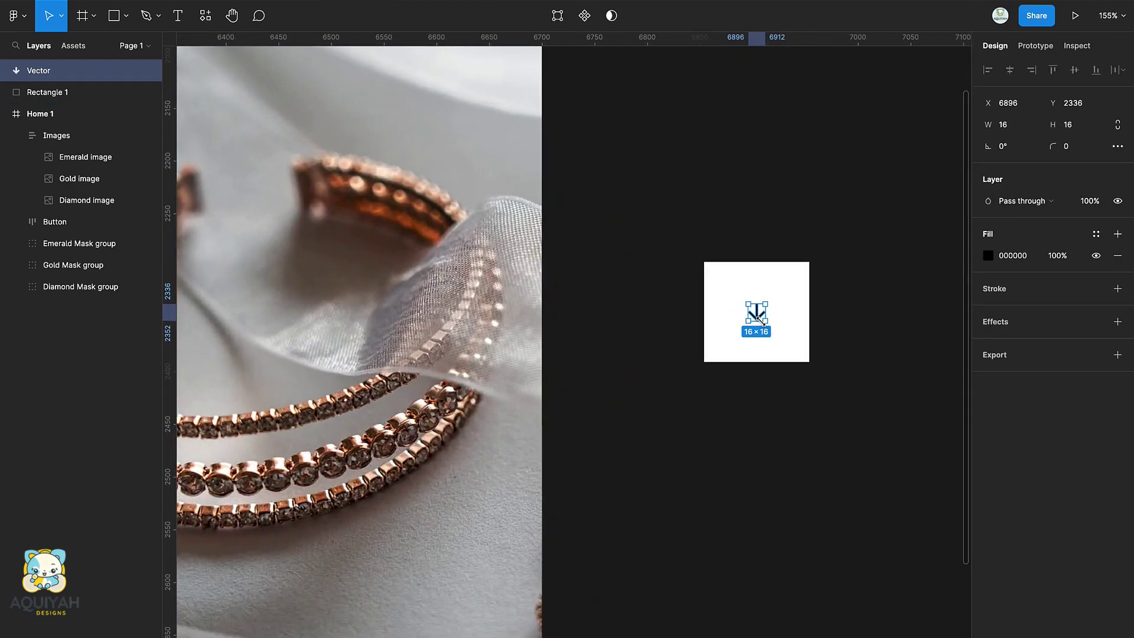
pyautogui.moveTo(765, 319); pyautogui.dragTo(774, 329)
pyautogui.keyDown('shift'); pyautogui.click(799, 295); pyautogui.keyUp('shift')
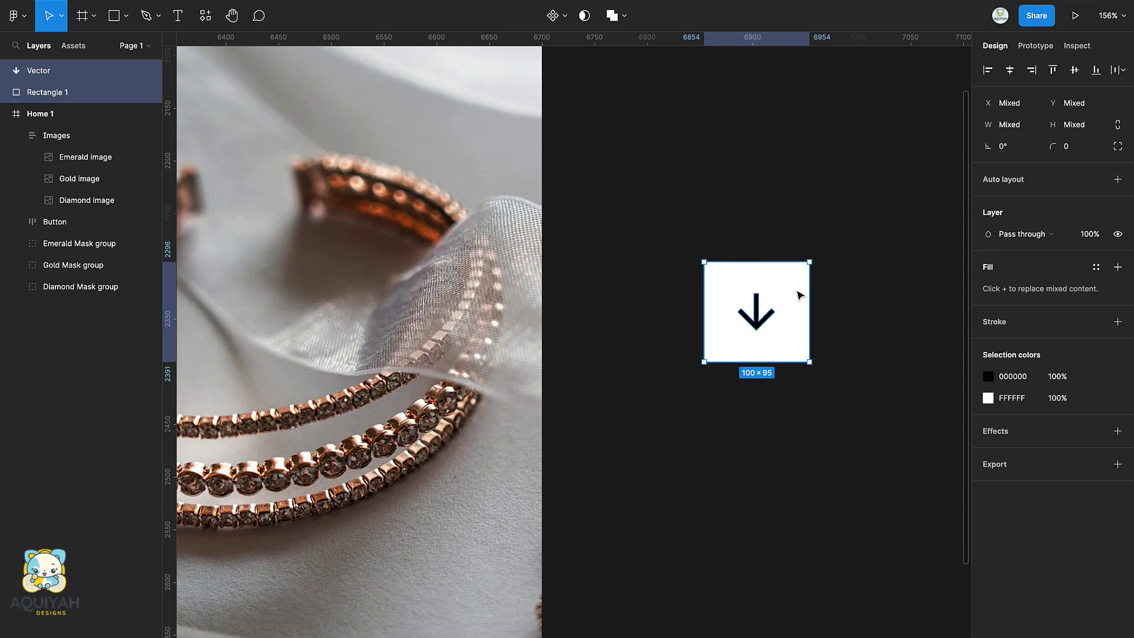
pyautogui.hotkey('shift', 'a')
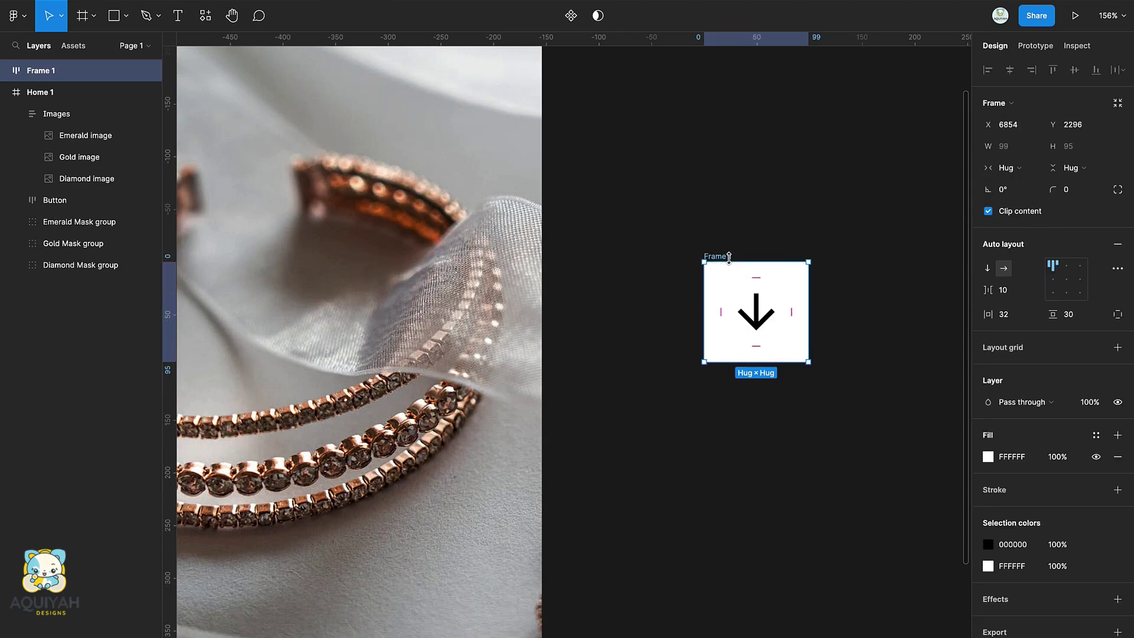
pyautogui.click(801, 424)
pyautogui.click(756, 319)
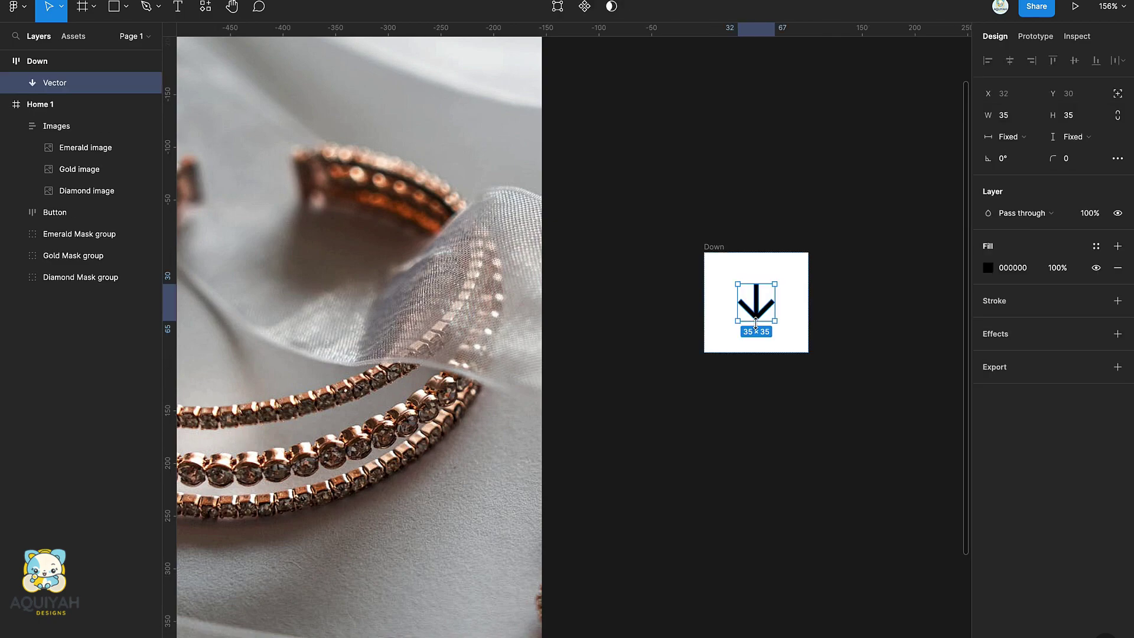
pyautogui.scroll(-3, 759, 330)
pyautogui.click(743, 285)
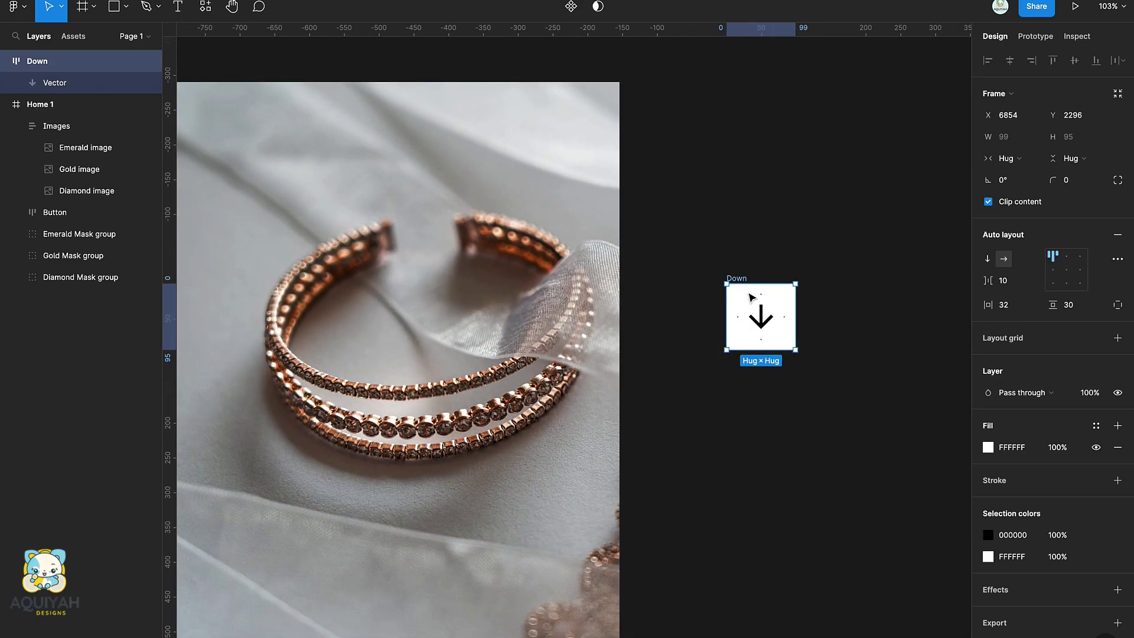
# - Duplicate the Down button as 'Up' and flip its arrow vertically
pyautogui.press('super+d')
pyautogui.doubleClick(828, 278)
pyautogui.write('Up')
pyautogui.click(856, 317)
pyautogui.rightClick(859, 313)
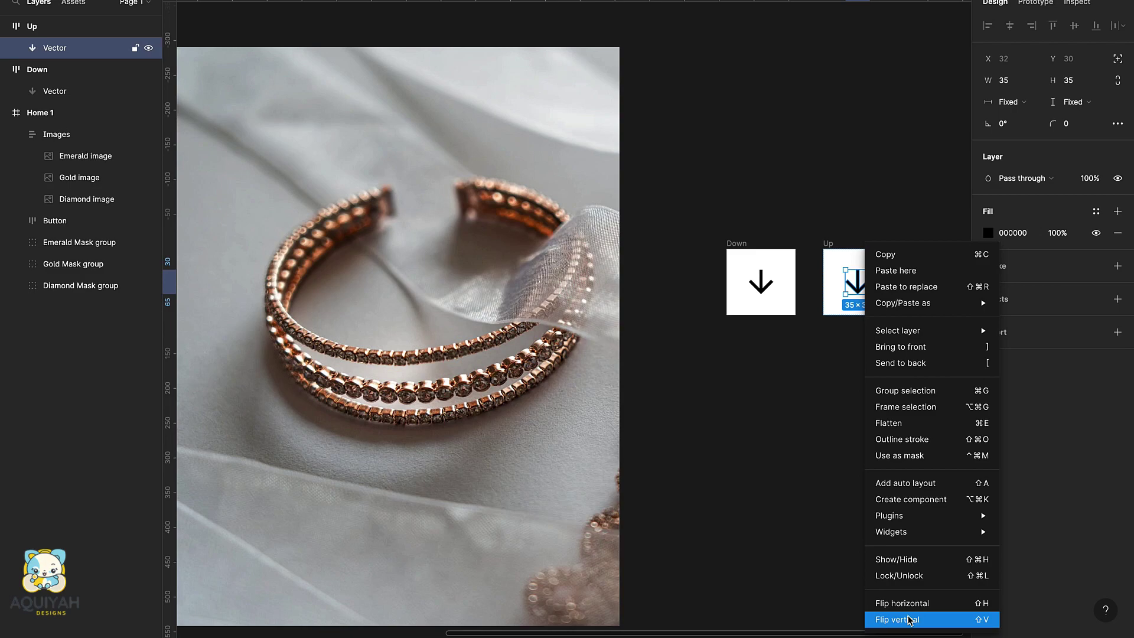
pyautogui.click(900, 618)
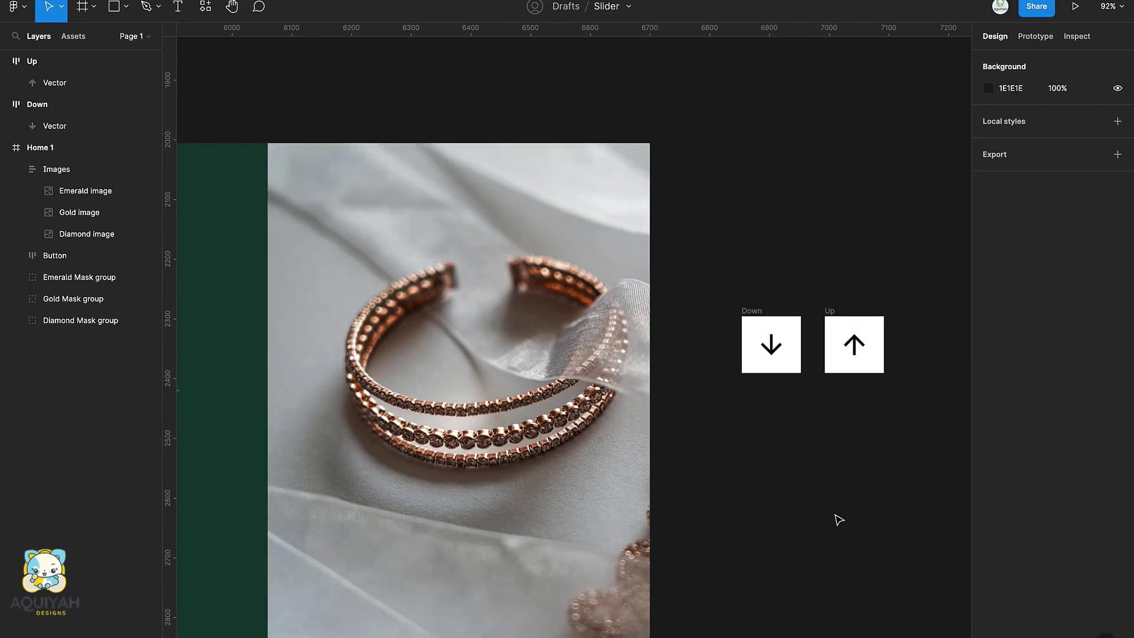
# - Stack Up above Down in an auto-layout with 25 spacing and cut it from the canvas
pyautogui.scroll(-3, 838, 520)
pyautogui.click(774, 350)
pyautogui.moveTo(775, 350); pyautogui.dragTo(843, 412)
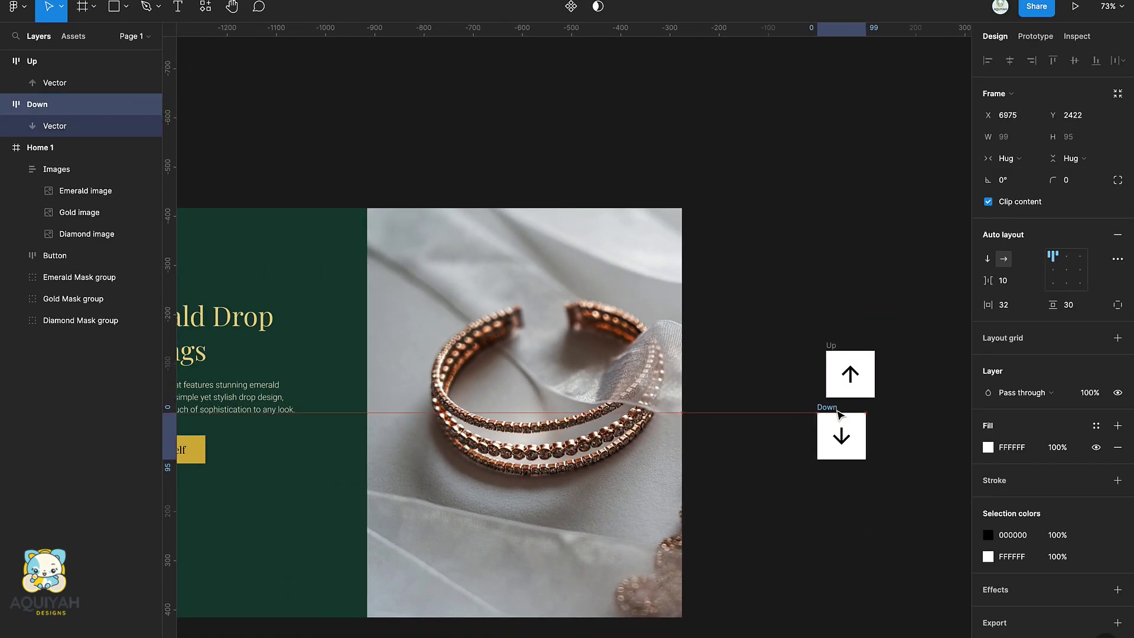
pyautogui.keyDown('shift'); pyautogui.click(831, 346); pyautogui.keyUp('shift')
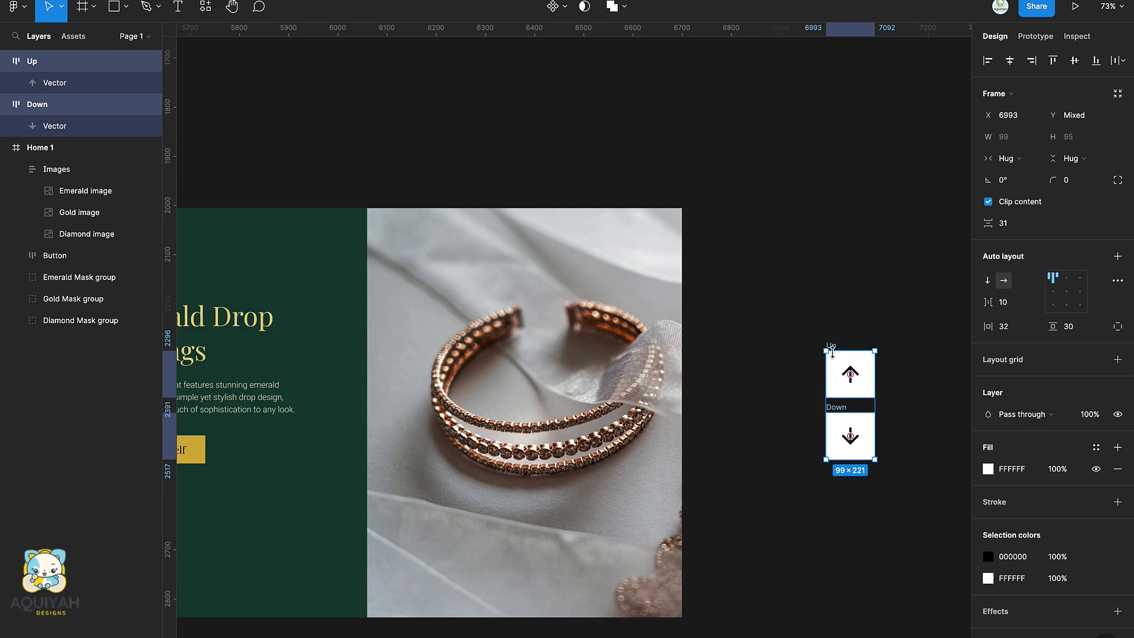
pyautogui.hotkey('shift', 'a')
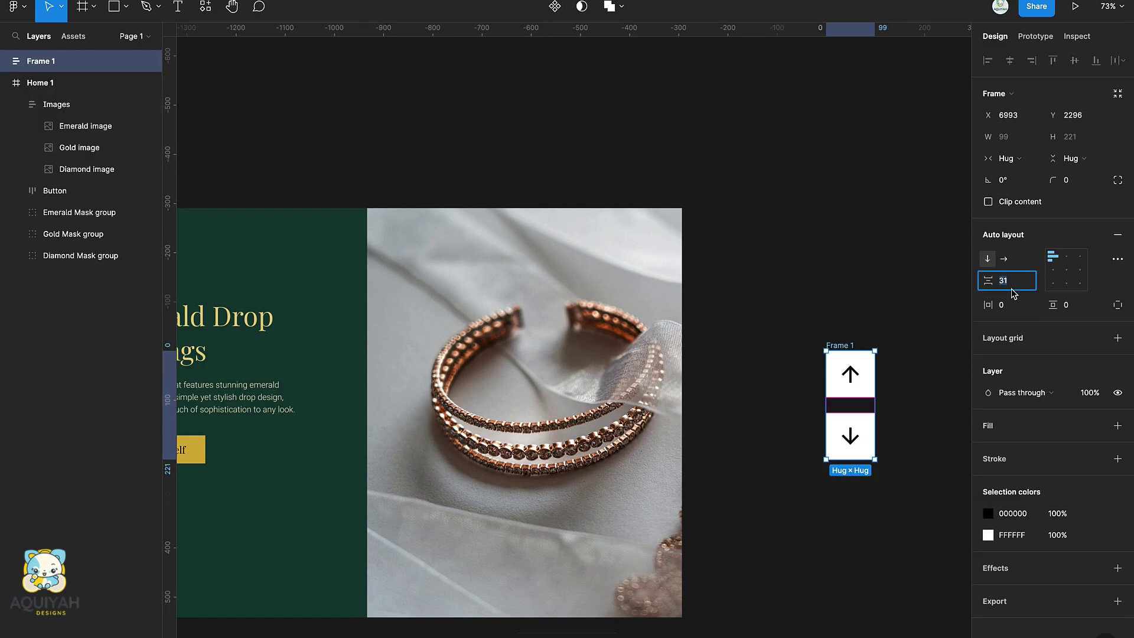
pyautogui.write('25')
pyautogui.press('Return')
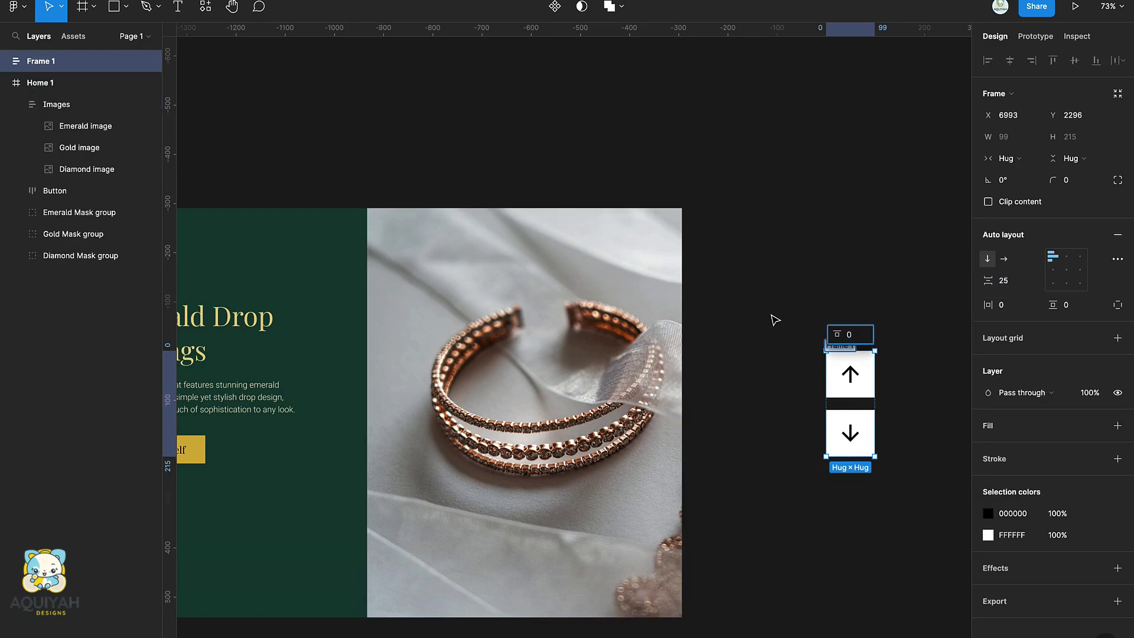
pyautogui.hscroll(-3, 775, 320)
pyautogui.press('Delete')
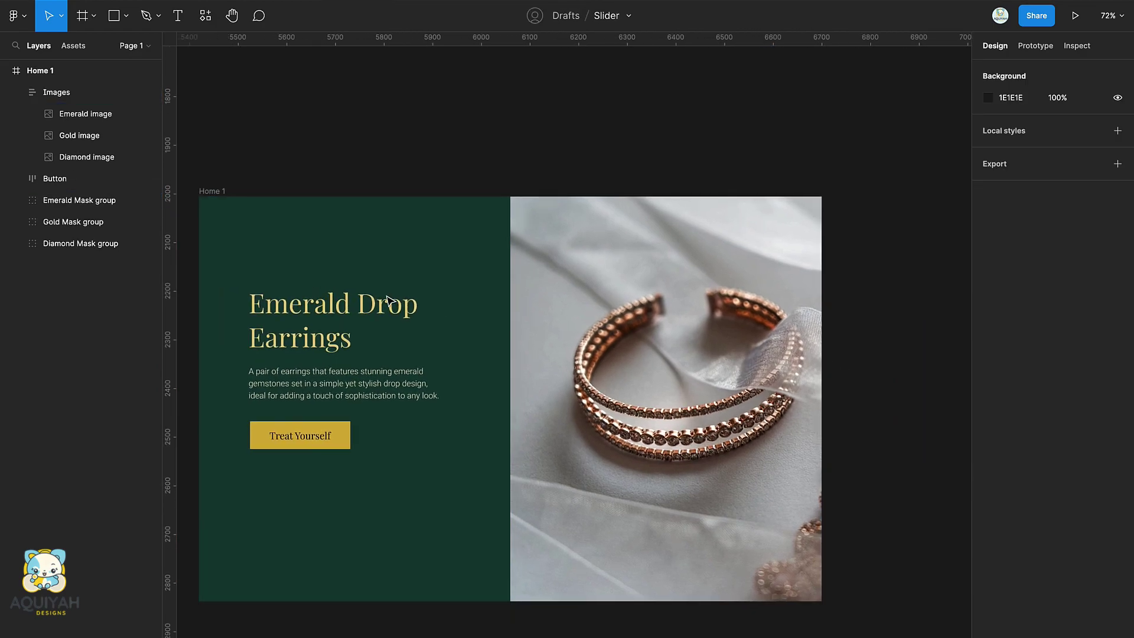
# - Paste the arrow controls into Home 1 on the bracelet image's edge
pyautogui.hscroll(-2, 273, 197)
pyautogui.click(272, 196)
pyautogui.hotkey('ctrl', 'z')
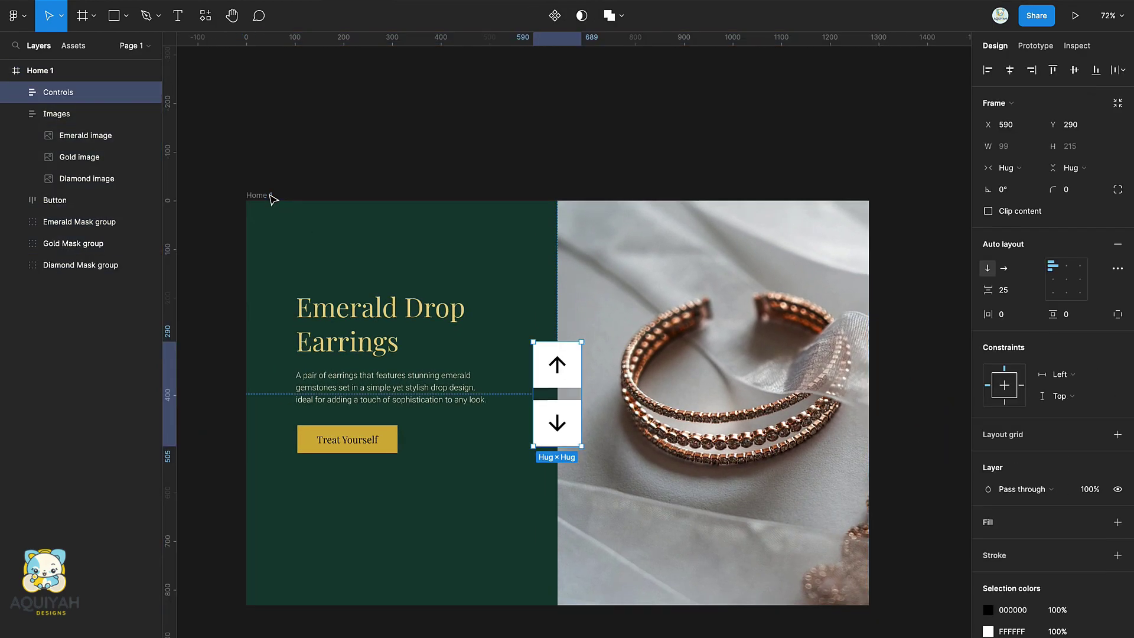
pyautogui.moveTo(550, 425); pyautogui.dragTo(841, 415)
pyautogui.press('k')
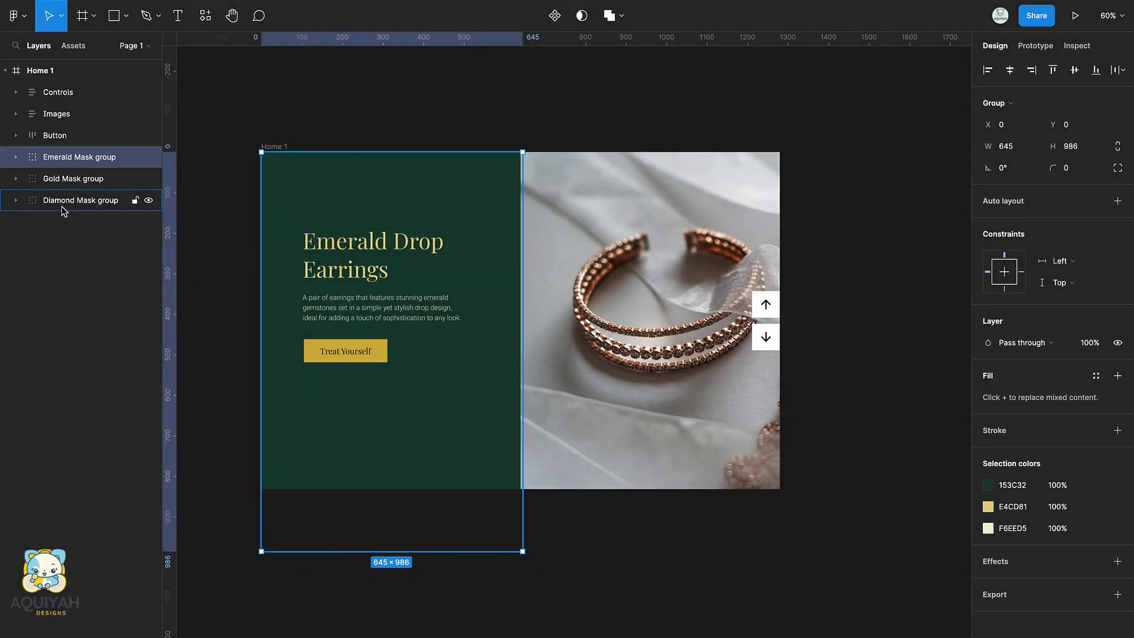
# - Reorder the mask groups in Layers as Diamond, Gold, then Emerald
pyautogui.click(61, 206)
pyautogui.moveTo(61, 207); pyautogui.dragTo(46, 149)
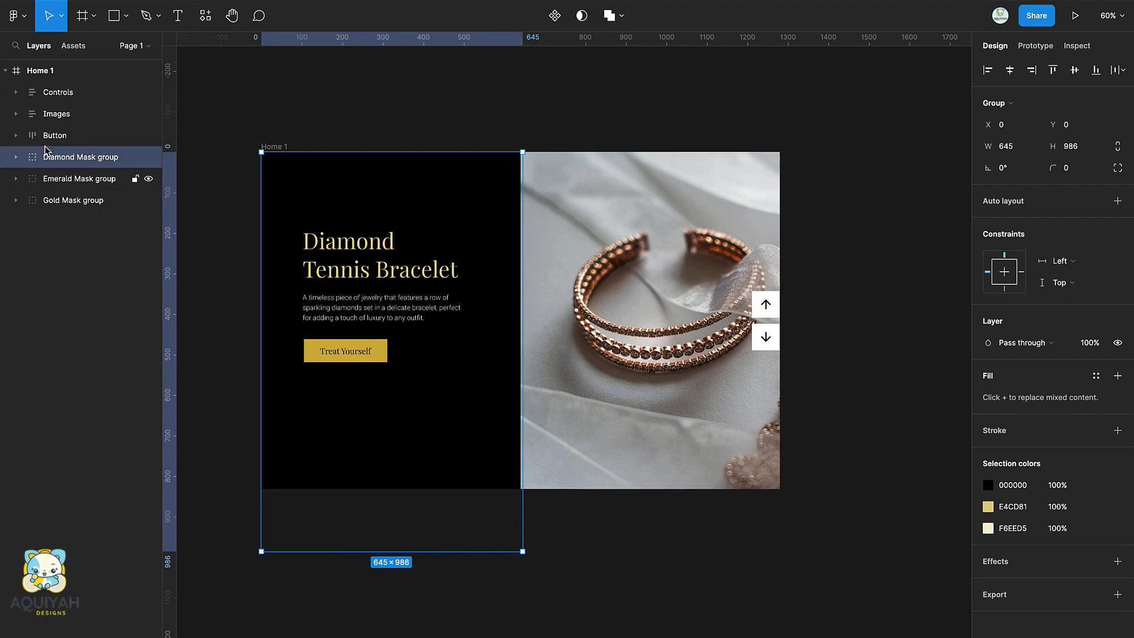
pyautogui.moveTo(49, 200); pyautogui.dragTo(50, 168)
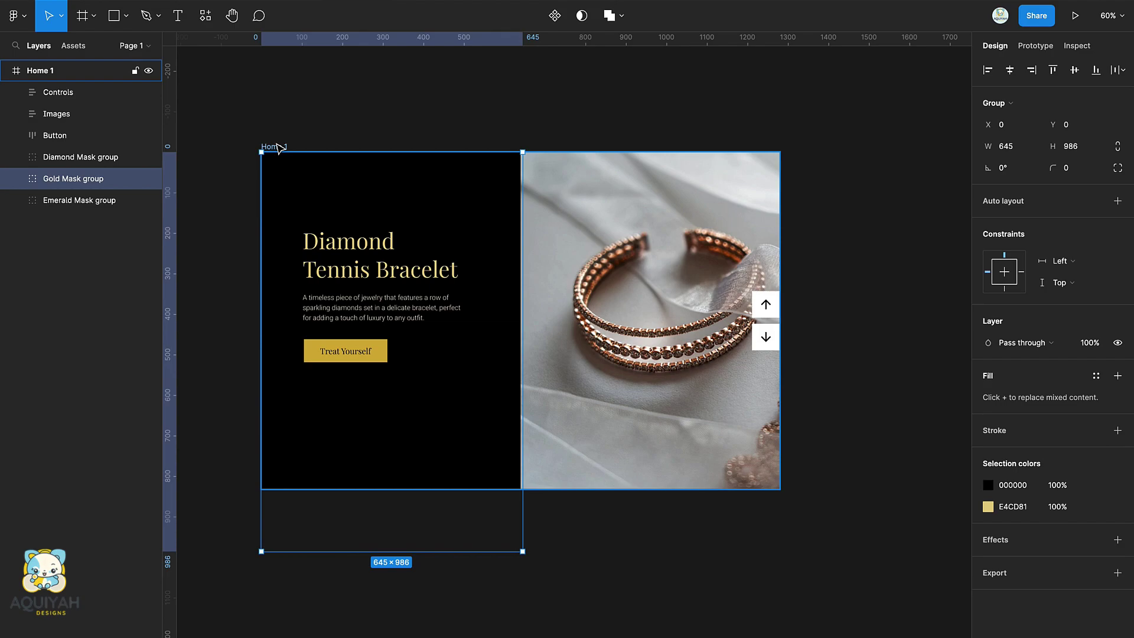
pyautogui.click(273, 146)
pyautogui.hscroll(-2, 325, 246)
pyautogui.scroll(-1, 324, 247)
# - Set the Emerald text block Text 3 to 0% opacity
pyautogui.click(325, 246)
pyautogui.click(16, 201)
pyautogui.click(65, 222)
pyautogui.click(31, 221)
pyautogui.click(75, 243)
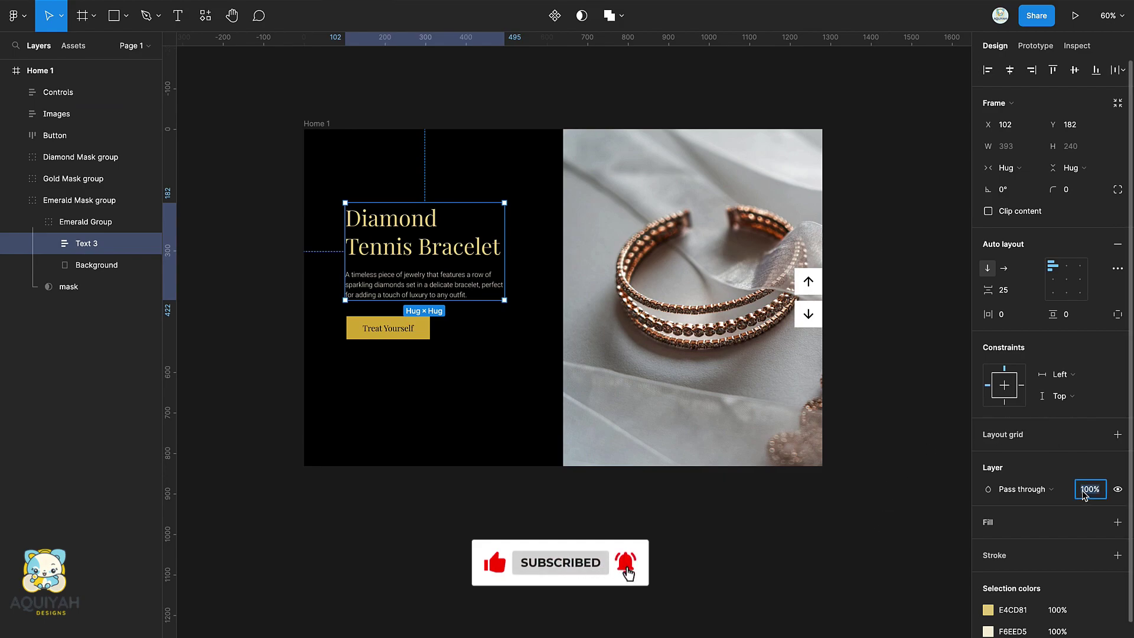
pyautogui.press('Return')
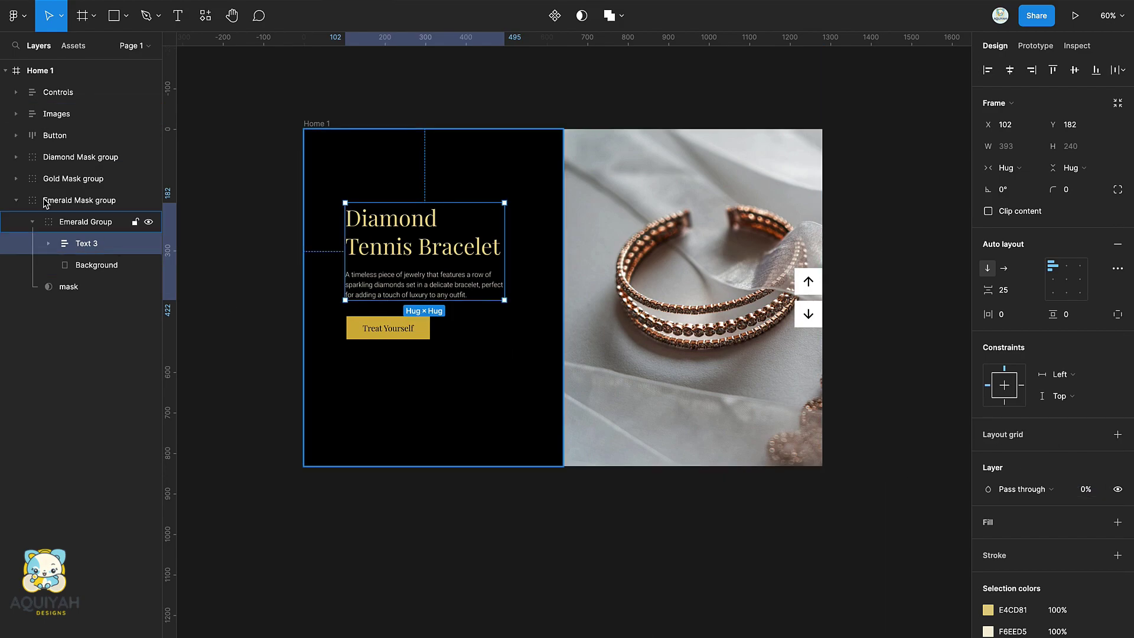
# - Set the Gold text block Text 2 to 0% opacity
pyautogui.click(15, 178)
pyautogui.click(32, 201)
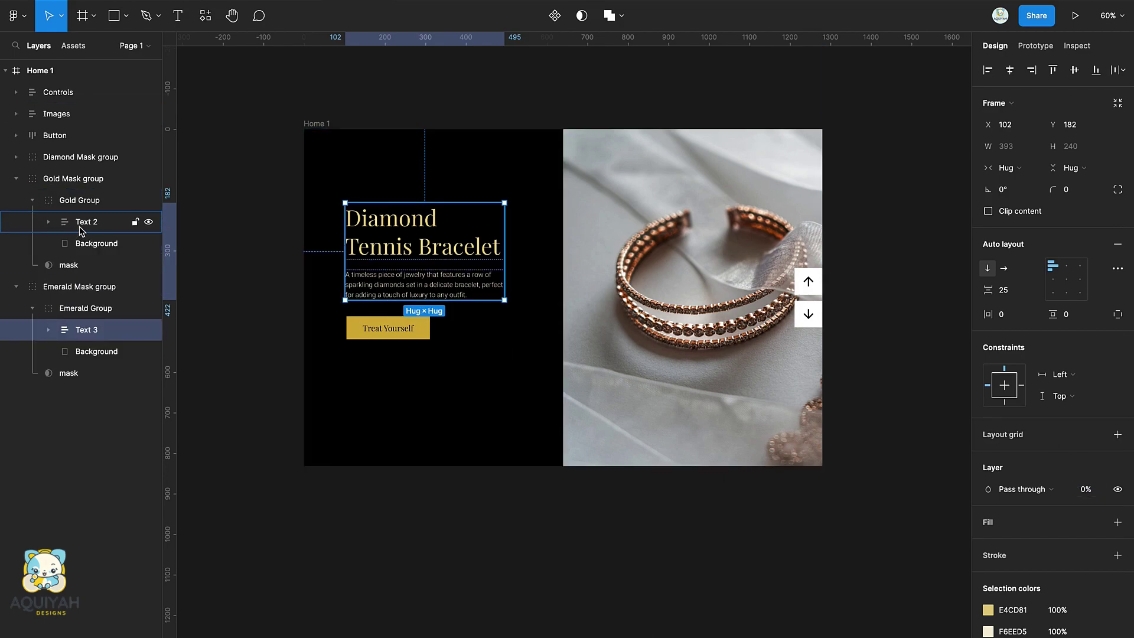
pyautogui.click(82, 227)
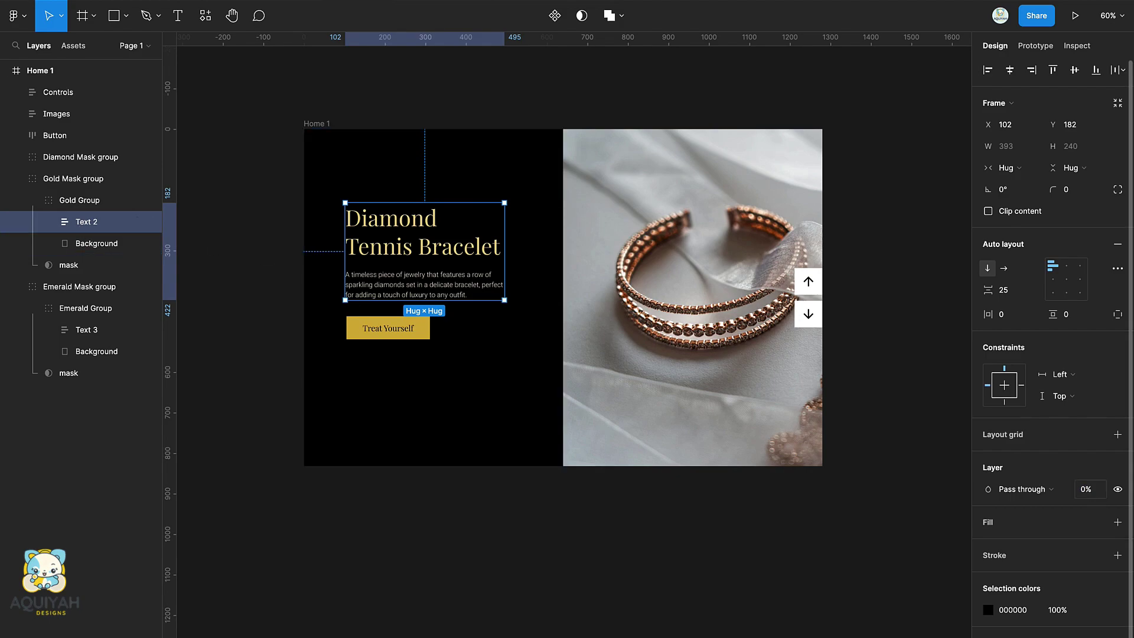
pyautogui.click(275, 334)
pyautogui.scroll(2, 293, 139)
pyautogui.hscroll(2, 293, 139)
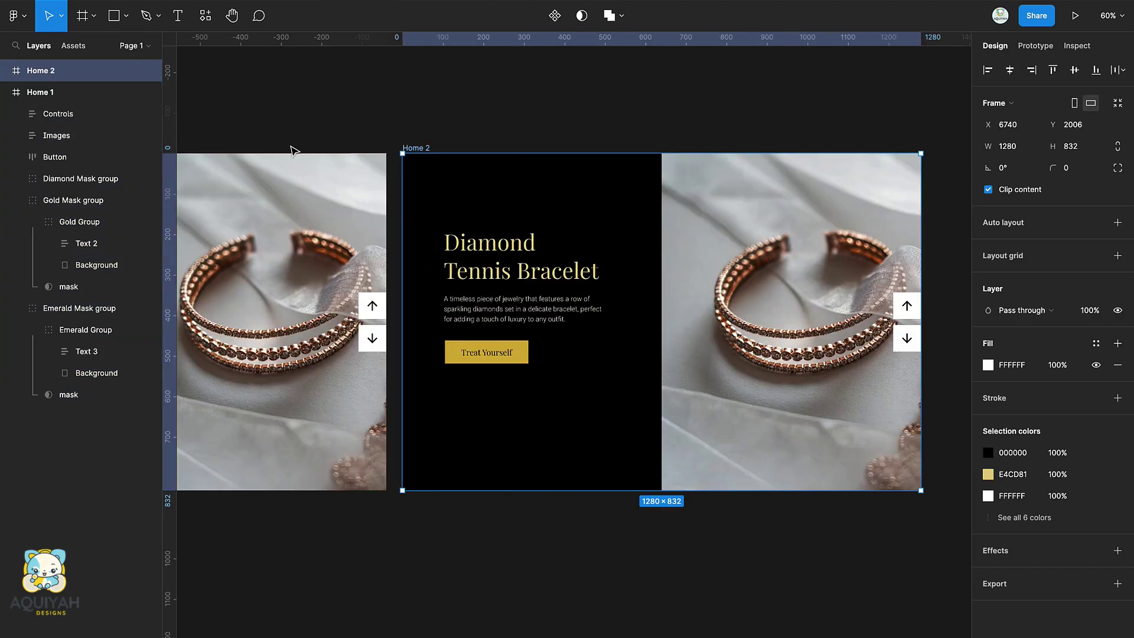
# - Raise the Diamond Text 1 by 20 and set its opacity to 0%
pyautogui.hscroll(3, 489, 279)
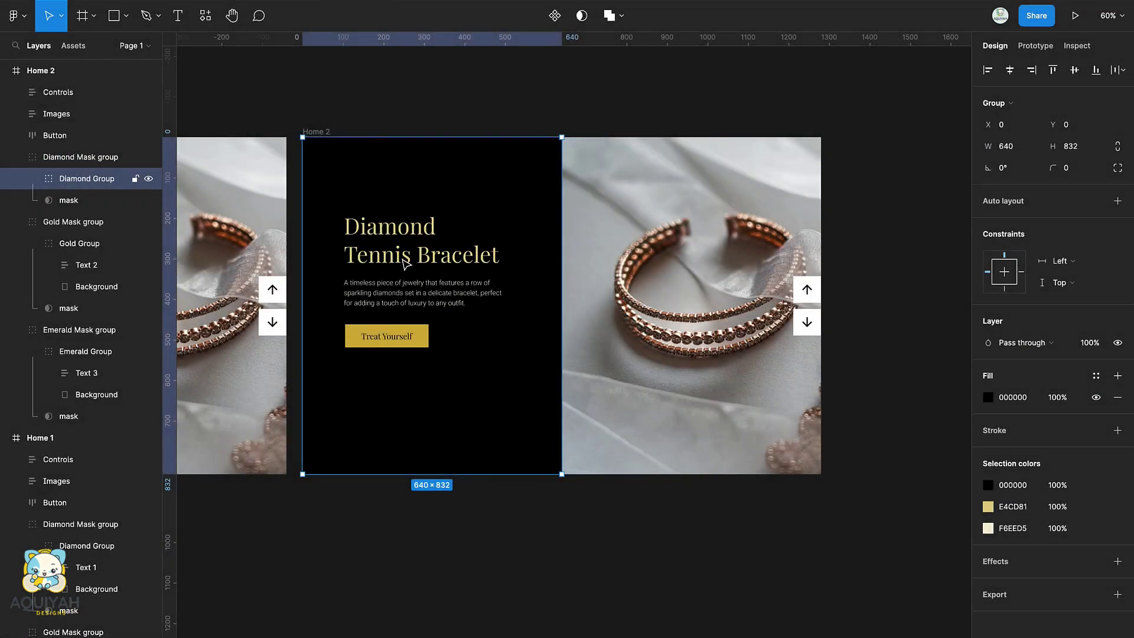
pyautogui.doubleClick(406, 264)
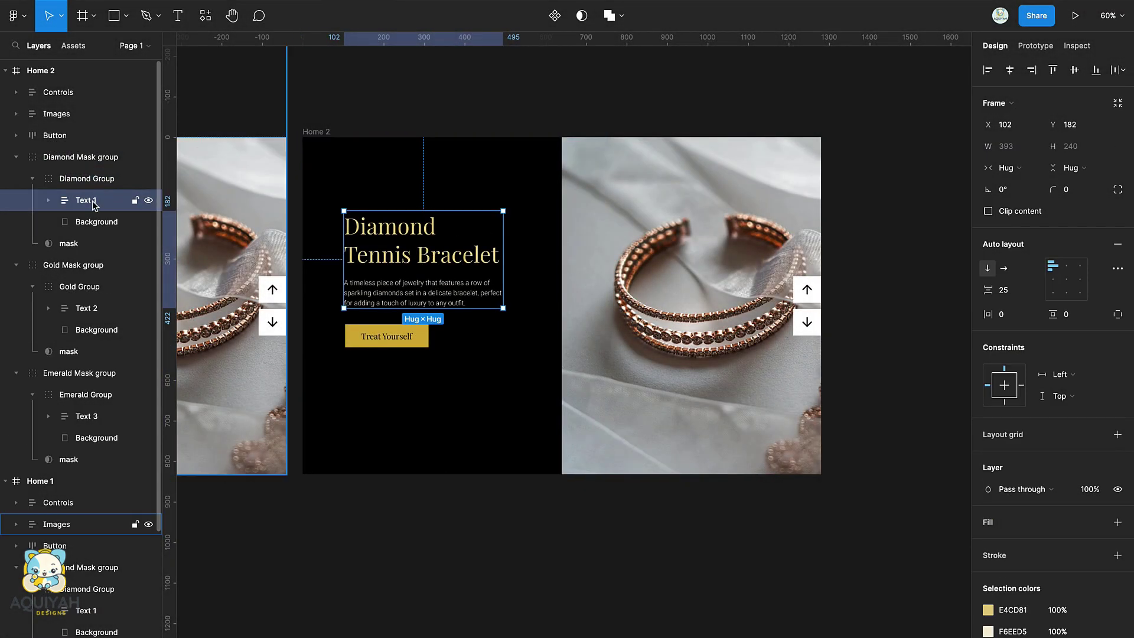
pyautogui.hotkey('shift', 'Up')
pyautogui.hotkey('shift', 'Up')
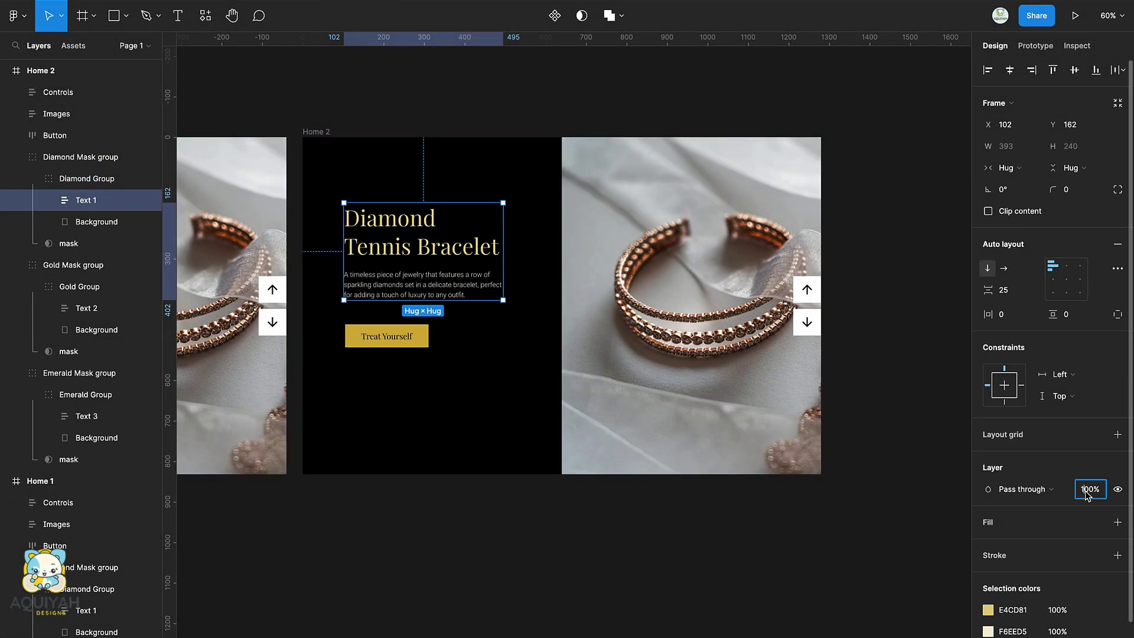
pyautogui.write('0')
pyautogui.press('Return')
# - Nudge the Diamond mask up to Y −64 to reveal gold, and make the Gold text fully opaque
pyautogui.click(81, 242)
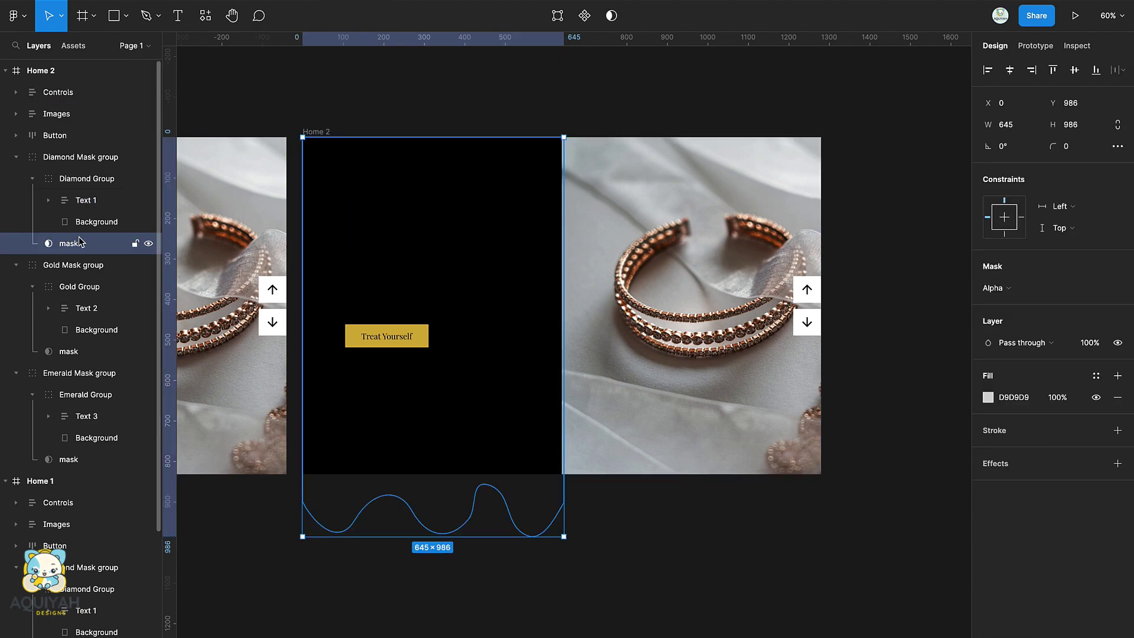
pyautogui.hotkey('shift', 'Up')
pyautogui.hotkey('shift', 'Up')
pyautogui.hotkey('shift', 'Up')
pyautogui.hotkey('shift', 'Up')
pyautogui.hotkey('shift', 'Up')
pyautogui.hotkey('shift', 'Up')
pyautogui.hotkey('shift', 'Up')
pyautogui.hotkey('shift', 'Up')
pyautogui.hotkey('shift', 'Up')
pyautogui.hotkey('shift', 'Up')
pyautogui.hotkey('shift', 'Up')
pyautogui.hotkey('shift', 'Up')
pyautogui.hotkey('shift', 'Up')
pyautogui.hotkey('shift', 'Up')
pyautogui.hotkey('shift', 'Up')
pyautogui.hotkey('shift', 'Up')
pyautogui.hotkey('shift', 'Up')
pyautogui.hotkey('shift', 'Up')
pyautogui.hotkey('shift', 'Up')
pyautogui.hotkey('shift', 'Up')
pyautogui.hotkey('shift', 'Up')
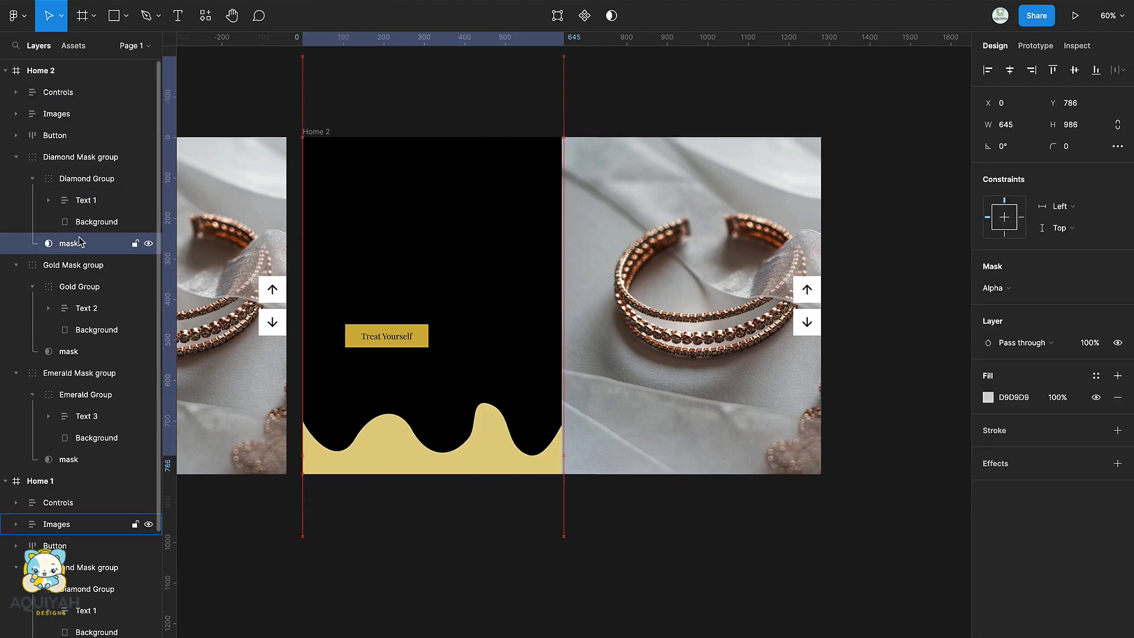
pyautogui.hotkey('shift', 'Up')
pyautogui.hotkey('shift', 'Up')
pyautogui.hotkey('shift', 'Up')
pyautogui.hotkey('shift', 'Up')
pyautogui.hotkey('shift', 'Up')
pyautogui.hotkey('shift', 'Up')
pyautogui.hotkey('shift', 'Up')
pyautogui.hotkey('shift', 'Up')
pyautogui.hotkey('shift', 'Up')
pyautogui.hotkey('shift', 'Up')
pyautogui.hotkey('shift', 'Up')
pyautogui.hotkey('shift', 'Up')
pyautogui.hotkey('shift', 'Up')
pyautogui.hotkey('shift', 'Up')
pyautogui.hotkey('shift', 'Up')
pyautogui.hotkey('shift', 'Up')
pyautogui.hotkey('shift', 'Up')
pyautogui.hotkey('shift', 'Up')
pyautogui.hotkey('shift', 'Up')
pyautogui.hotkey('shift', 'Up')
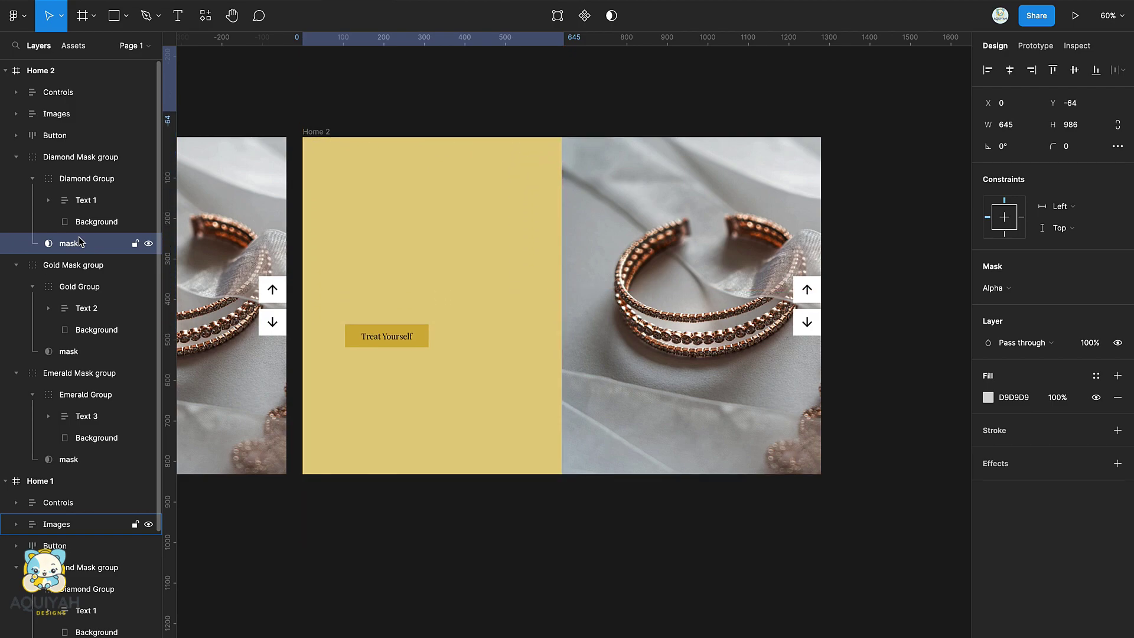
pyautogui.click(70, 308)
pyautogui.click(1086, 494)
pyautogui.press('Return')
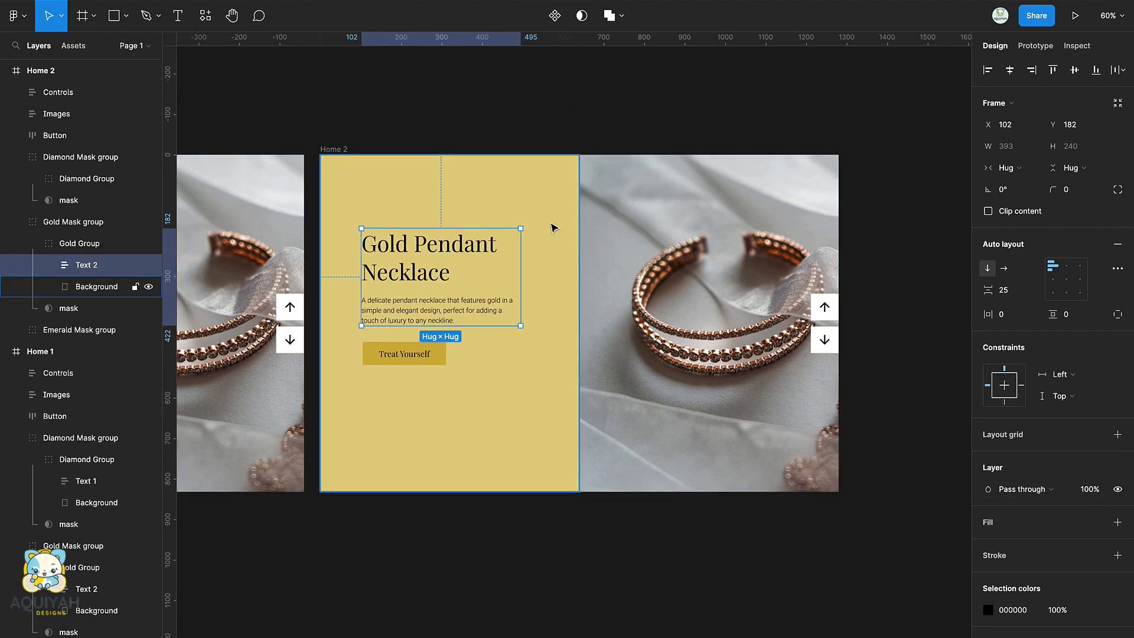
# - Make the Treat Yourself button black with light-gold E4CD81 text
pyautogui.click(388, 145)
pyautogui.click(431, 357)
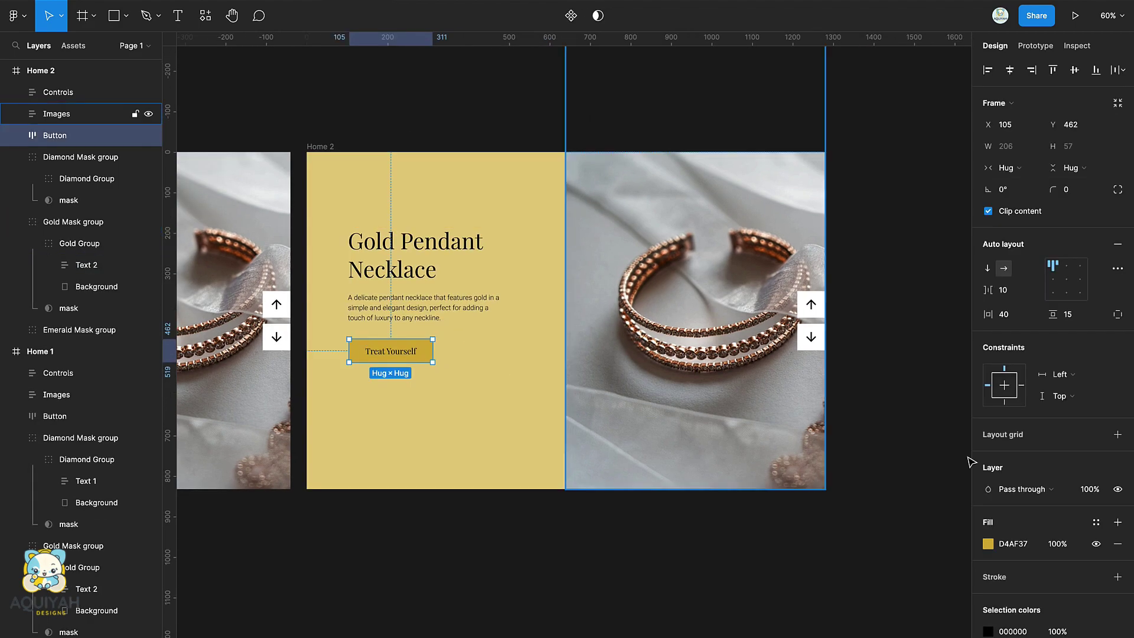
pyautogui.click(988, 456)
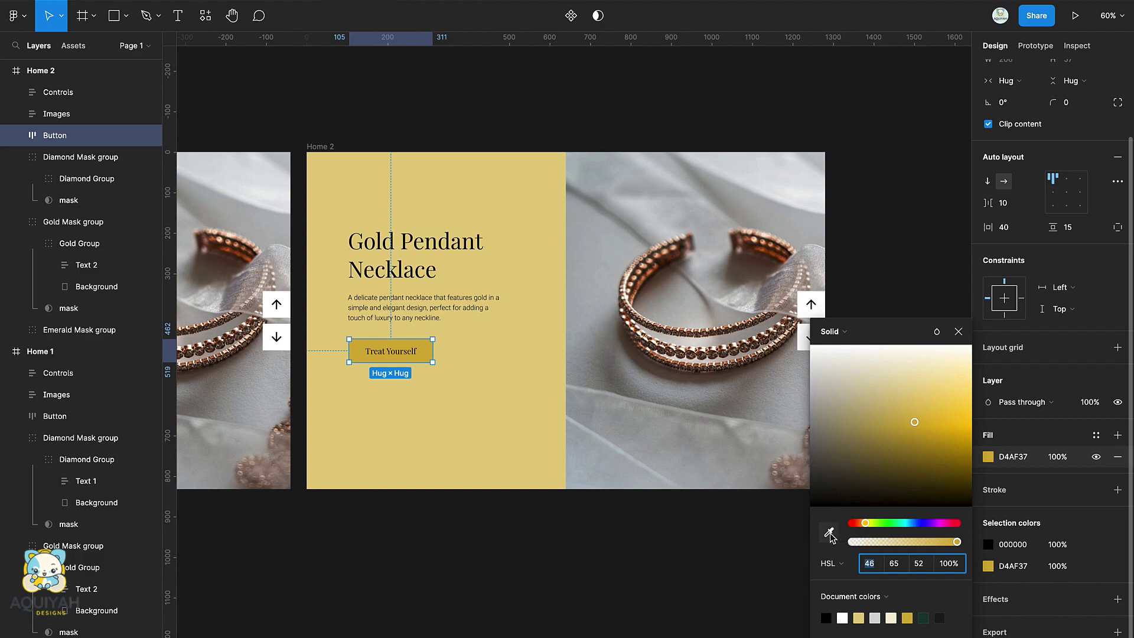
pyautogui.click(828, 616)
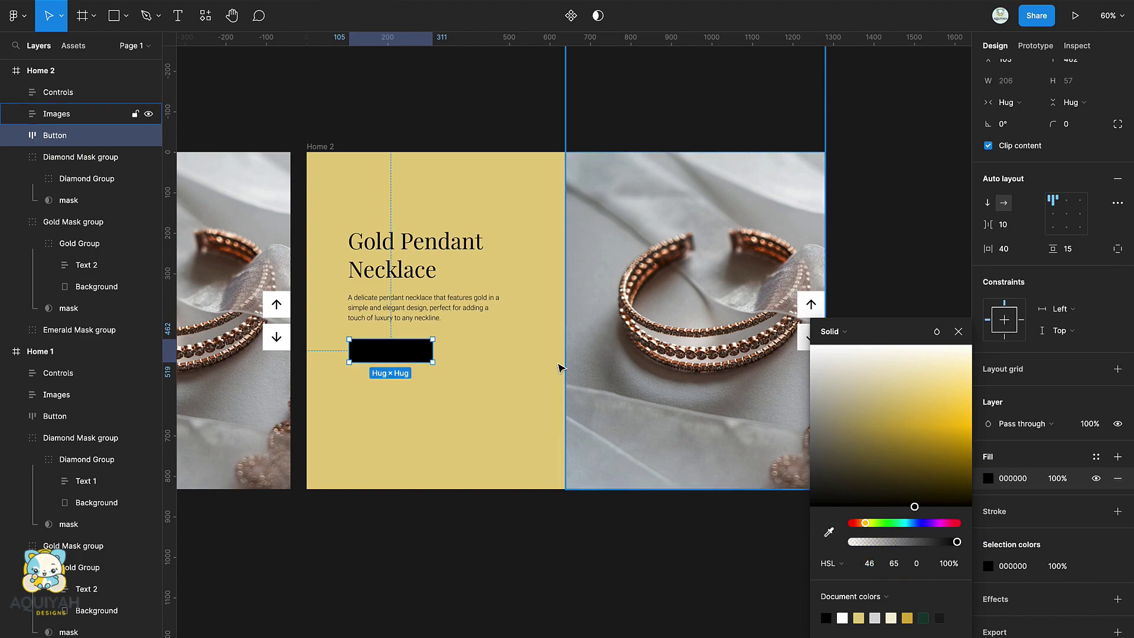
pyautogui.click(394, 357)
pyautogui.click(988, 423)
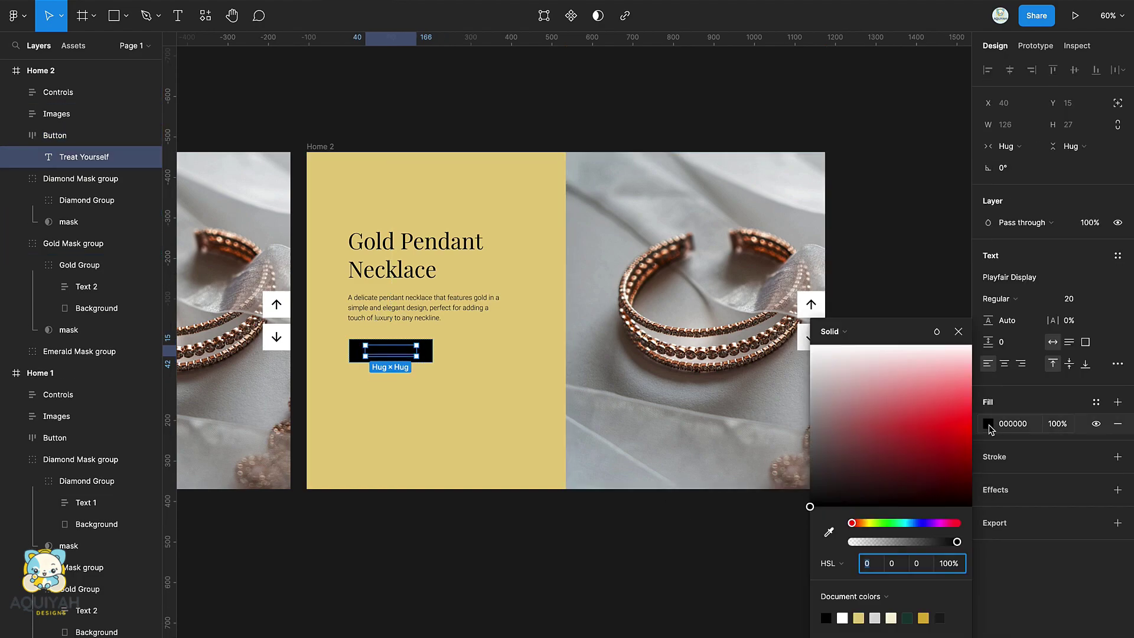
pyautogui.click(861, 618)
# - Slide the Images strip down to Y −832 so the pendant photo shows
pyautogui.moveTo(661, 210); pyautogui.dragTo(662, 345)
pyautogui.press('alt')
pyautogui.click(401, 77)
pyautogui.hscroll(1, 468, 73)
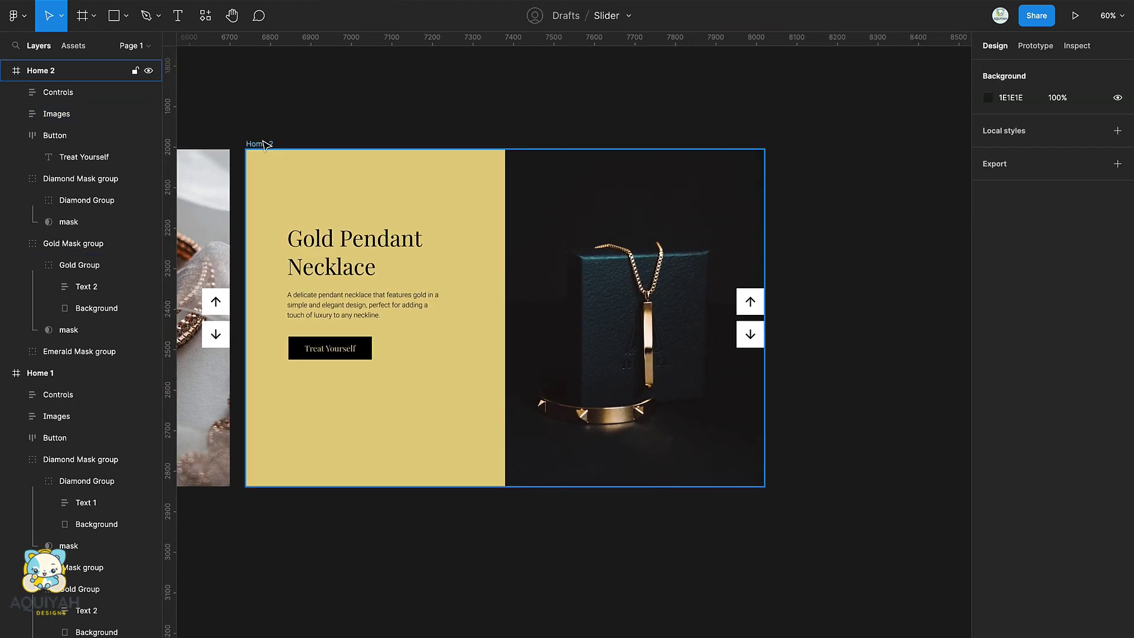
pyautogui.click(266, 140)
# - Duplicate Home 2 as Home 3 and hide the Gold Pendant text by moving it up at 0 opacity
pyautogui.hotkey('ctrl', 'd')
pyautogui.scroll(-1, 268, 144)
pyautogui.hscroll(1, 269, 145)
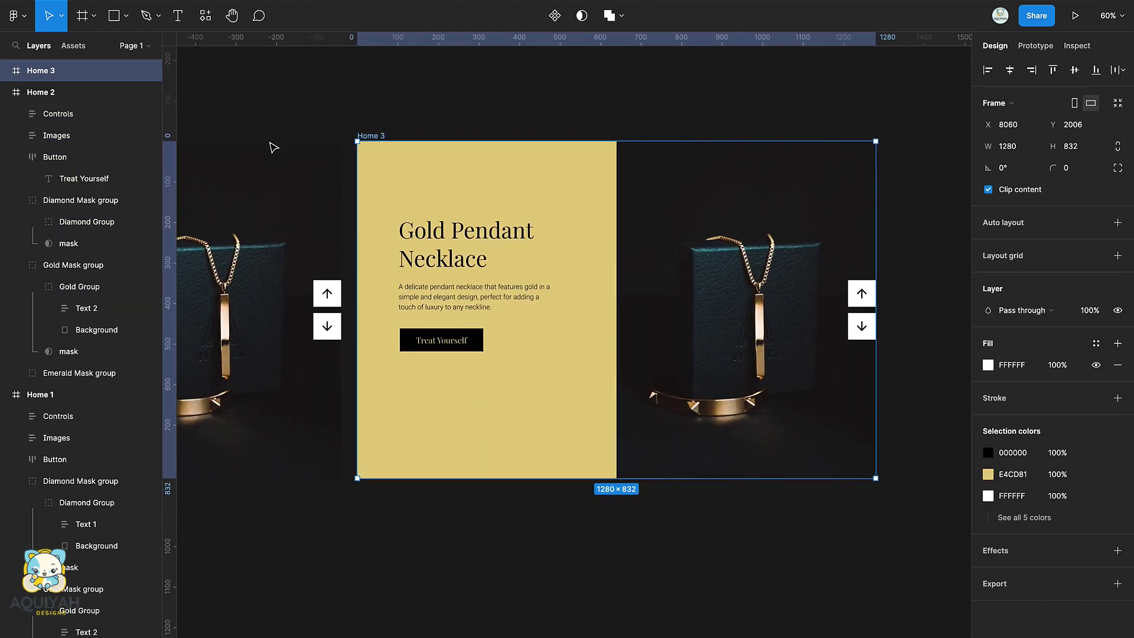
pyautogui.keyDown('ctrl'); pyautogui.click(450, 248); pyautogui.keyUp('ctrl')
pyautogui.hotkey('shift', 'Up')
pyautogui.hotkey('shift', 'Up')
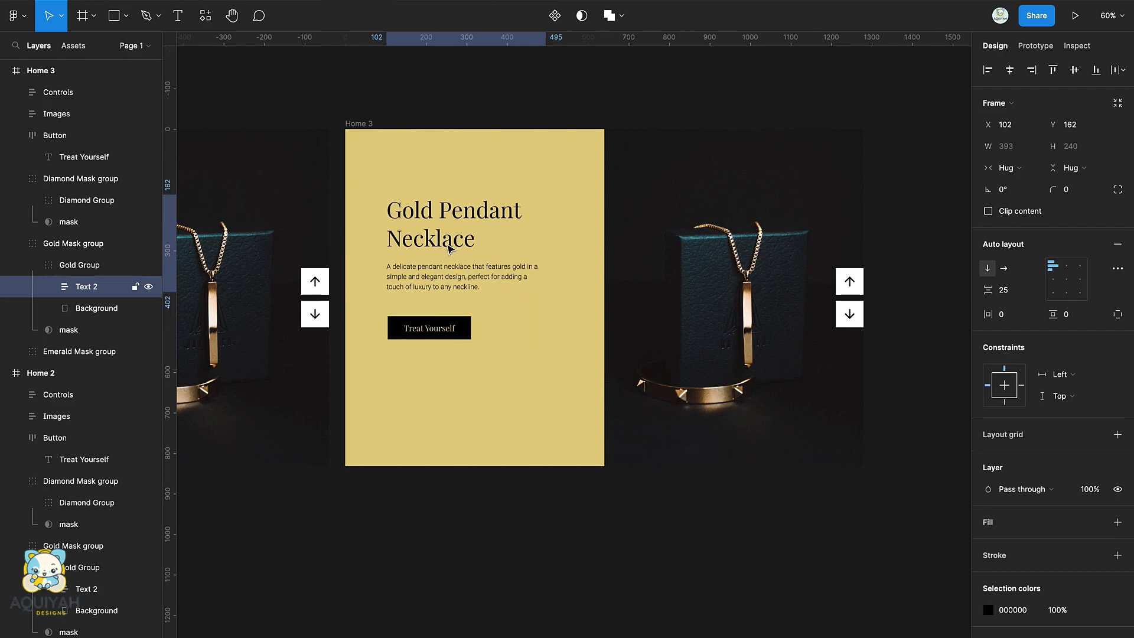
pyautogui.click(1089, 489)
pyautogui.write('0')
pyautogui.press('Return')
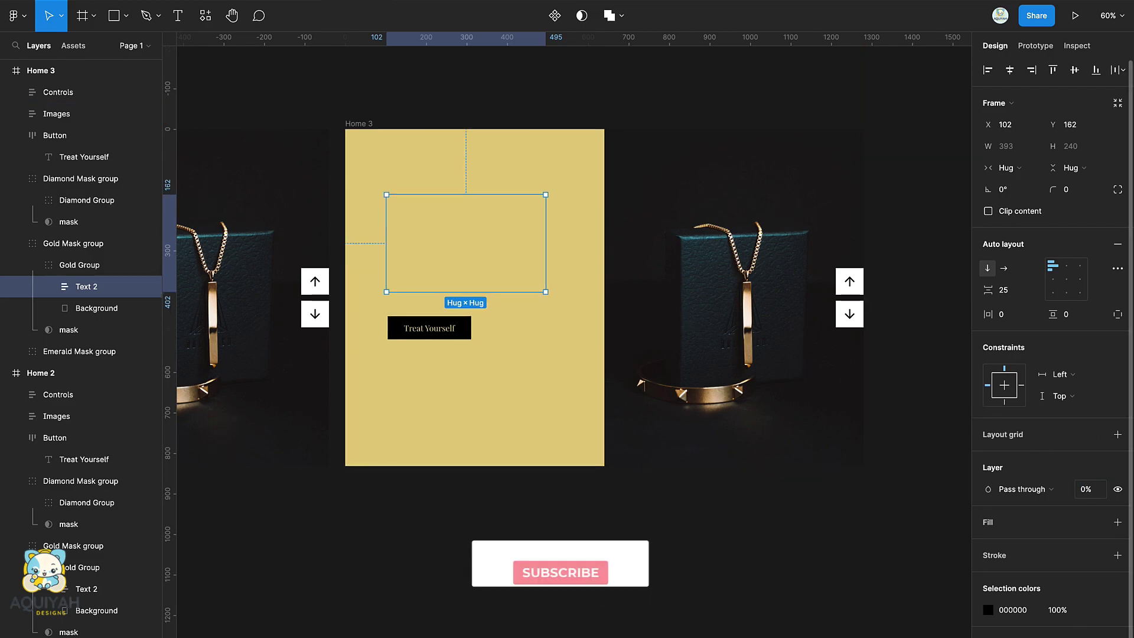
# - Slide the gold wave mask upward until it sits fully outside the frame
pyautogui.click(69, 331)
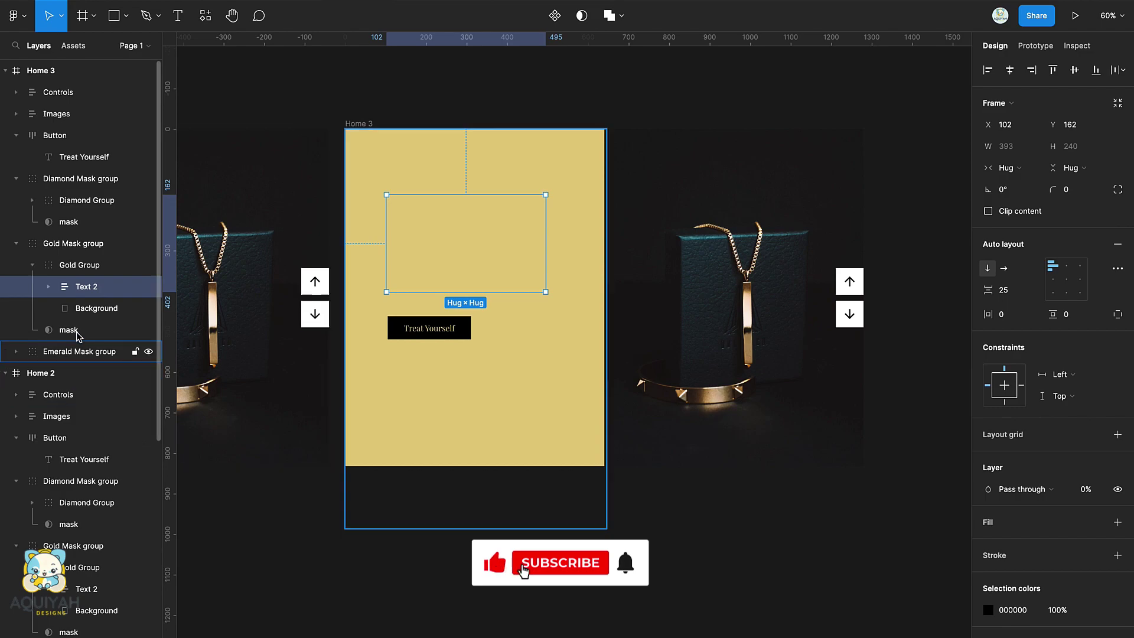
pyautogui.hotkey('shift', 'Up')
pyautogui.hotkey('shift', 'Up')
pyautogui.hotkey('shift', 'Up')
pyautogui.hotkey('shift', 'Up')
pyautogui.hotkey('shift', 'Up')
pyautogui.hotkey('shift', 'Up')
pyautogui.hotkey('shift', 'Up')
pyautogui.hotkey('shift', 'Up')
pyautogui.hotkey('shift', 'Up')
pyautogui.hotkey('shift', 'Up')
pyautogui.hotkey('shift', 'Up')
pyautogui.hotkey('shift', 'Up')
pyautogui.hotkey('shift', 'Up')
pyautogui.hotkey('shift', 'Up')
pyautogui.hotkey('shift', 'Up')
pyautogui.hotkey('shift', 'Up')
pyautogui.hotkey('shift', 'Up')
pyautogui.hotkey('shift', 'Up')
pyautogui.hotkey('shift', 'Up')
pyautogui.hotkey('shift', 'Up')
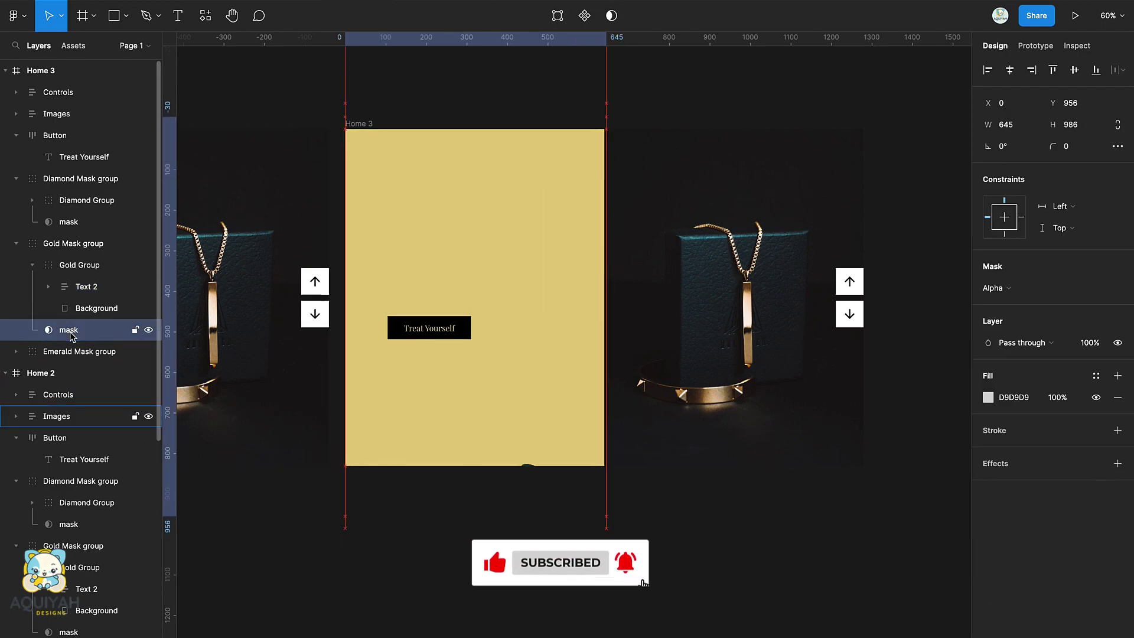
pyautogui.hotkey('shift', 'Up')
pyautogui.hotkey('shift', 'Up')
pyautogui.hotkey('shift', 'Up')
pyautogui.hotkey('shift', 'Up')
pyautogui.hotkey('shift', 'Up')
pyautogui.hotkey('shift', 'Up')
pyautogui.hotkey('shift', 'Up')
pyautogui.hotkey('shift', 'Up')
pyautogui.hotkey('shift', 'Up')
pyautogui.hotkey('shift', 'Up')
pyautogui.hotkey('shift', 'Up')
pyautogui.hotkey('shift', 'Up')
pyautogui.hotkey('shift', 'Up')
pyautogui.hotkey('shift', 'Up')
pyautogui.hotkey('shift', 'Up')
pyautogui.hotkey('shift', 'Up')
pyautogui.hotkey('shift', 'Up')
pyautogui.hotkey('shift', 'Up')
pyautogui.hotkey('shift', 'Up')
pyautogui.hotkey('shift', 'Up')
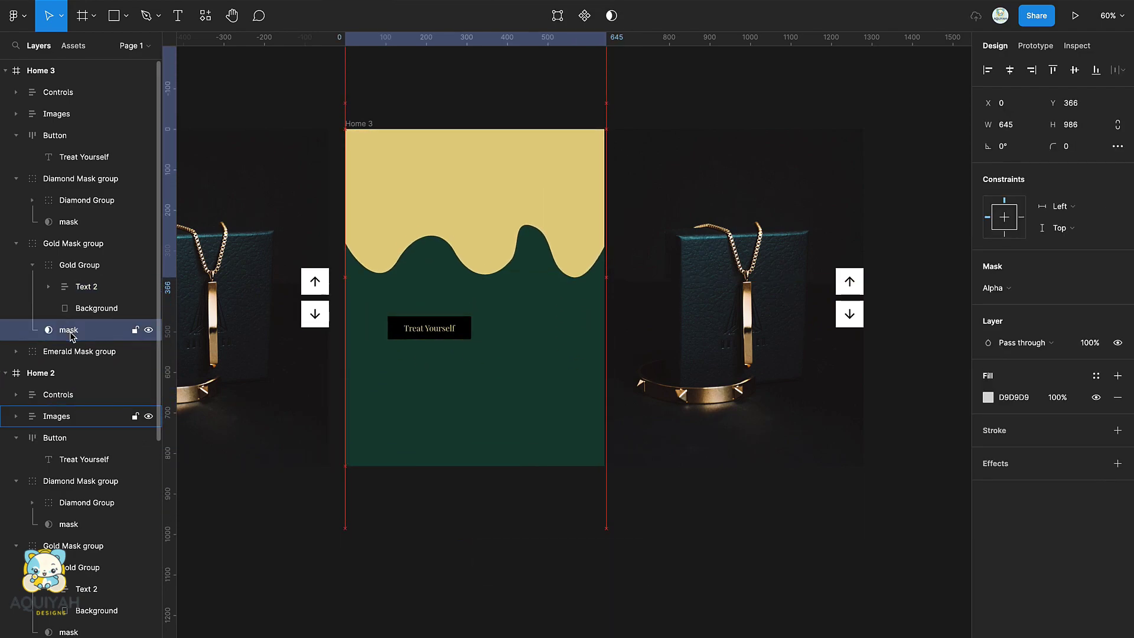
# - Make the Emerald Mask group's Text 3, Emerald Drop Earrings, fully visible
pyautogui.click(16, 243)
pyautogui.click(17, 265)
pyautogui.click(33, 287)
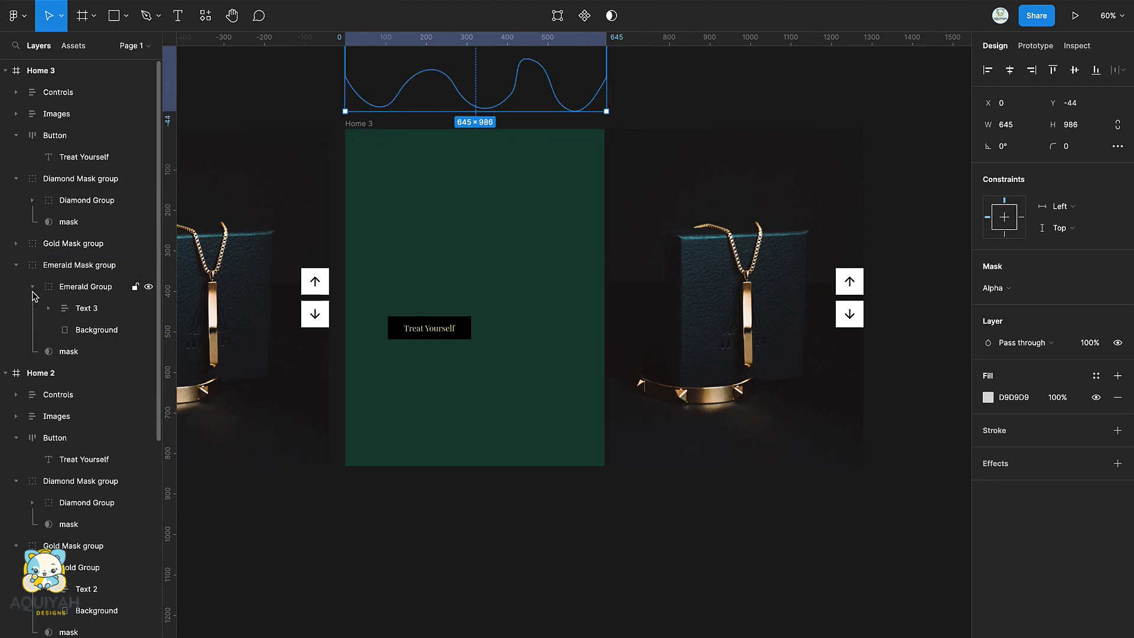
pyautogui.click(70, 312)
pyautogui.click(1086, 492)
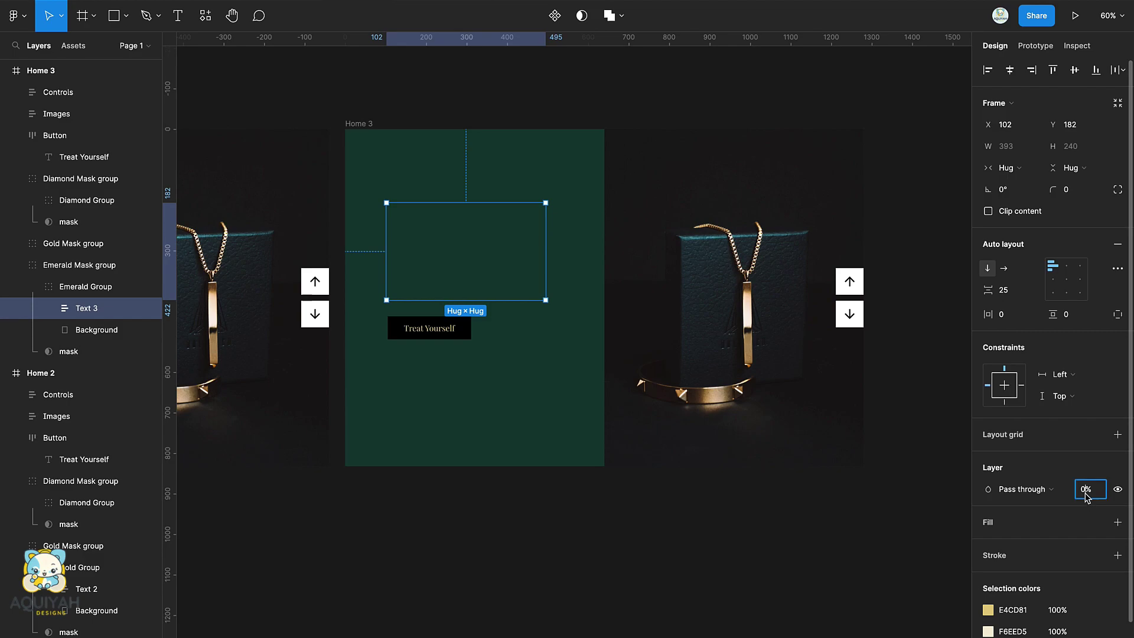
pyautogui.press('Return')
# - Slide the Home 3 photo strip down to show the emerald earrings photo
pyautogui.click(774, 387)
pyautogui.hotkey('shift', 'Down')
pyautogui.hotkey('shift', 'Down')
pyautogui.hotkey('shift', 'Down')
pyautogui.hotkey('shift', 'Down')
pyautogui.hotkey('shift', 'Down')
pyautogui.hotkey('shift', 'Down')
pyautogui.hotkey('shift', 'Down')
pyautogui.hotkey('shift', 'Down')
pyautogui.hotkey('shift', 'Down')
pyautogui.hotkey('shift', 'Down')
pyautogui.hotkey('shift', 'Down')
pyautogui.hotkey('shift', 'Down')
pyautogui.hotkey('shift', 'Down')
pyautogui.hotkey('shift', 'Down')
pyautogui.hotkey('shift', 'Down')
pyautogui.hotkey('shift', 'Down')
pyautogui.hotkey('shift', 'Down')
pyautogui.hotkey('shift', 'Down')
pyautogui.hotkey('shift', 'Down')
pyautogui.hotkey('shift', 'Down')
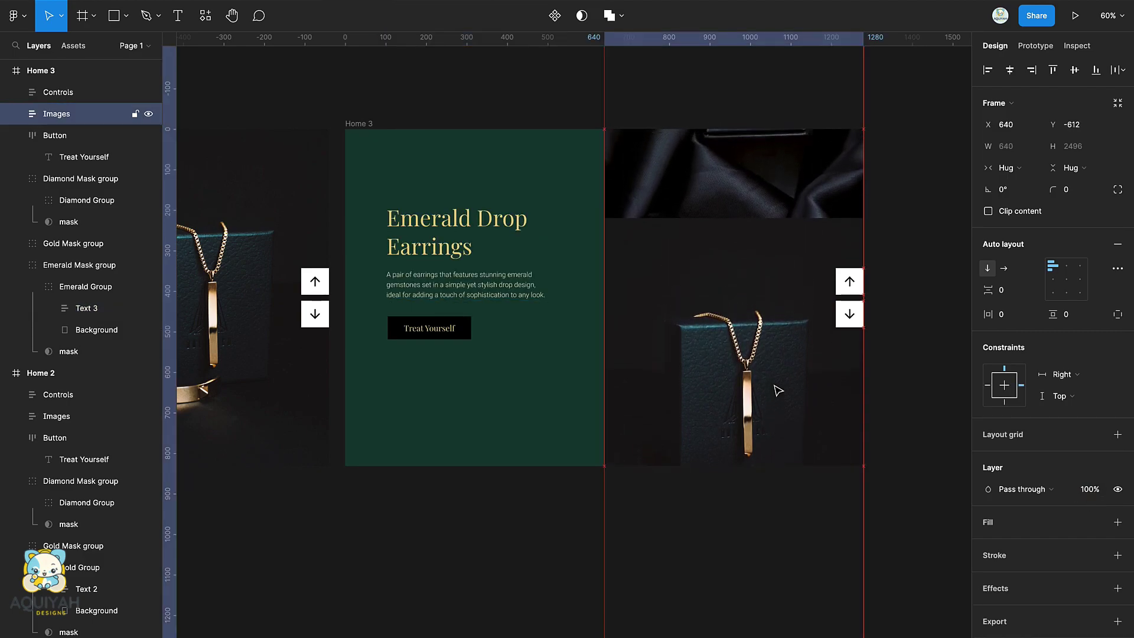
pyautogui.hotkey('shift', 'Down')
pyautogui.hotkey('shift', 'Down')
pyautogui.hotkey('shift', 'Down')
pyautogui.hotkey('shift', 'Down')
pyautogui.hotkey('shift', 'Down')
pyautogui.hotkey('shift', 'Down')
pyautogui.hotkey('shift', 'Down')
pyautogui.hotkey('shift', 'Down')
pyautogui.hotkey('shift', 'Down')
pyautogui.hotkey('shift', 'Down')
pyautogui.hotkey('shift', 'Down')
pyautogui.hotkey('shift', 'Down')
pyautogui.hotkey('shift', 'Down')
pyautogui.hotkey('shift', 'Down')
pyautogui.hotkey('shift', 'Down')
pyautogui.hotkey('shift', 'Down')
pyautogui.hotkey('shift', 'Down')
pyautogui.hotkey('shift', 'Down')
pyautogui.hotkey('shift', 'Down')
pyautogui.hotkey('shift', 'Down')
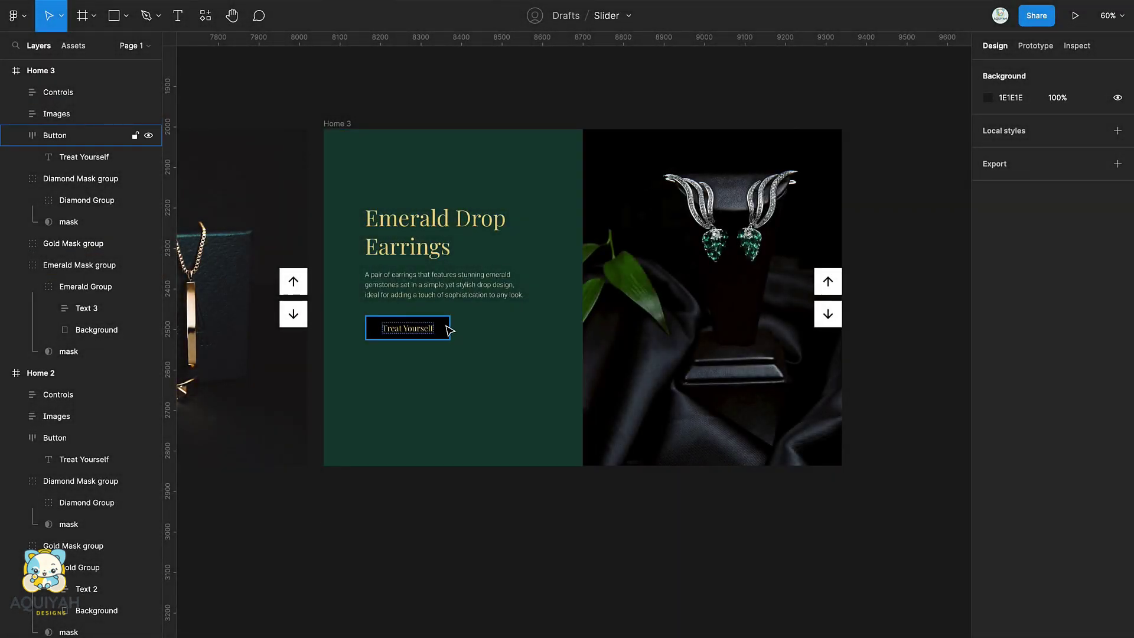
# - Fill the Treat Yourself button gold E4CD81 and give its label a dark document colour
pyautogui.click(447, 330)
pyautogui.hotkey('ctrl', 'alt', 'v')
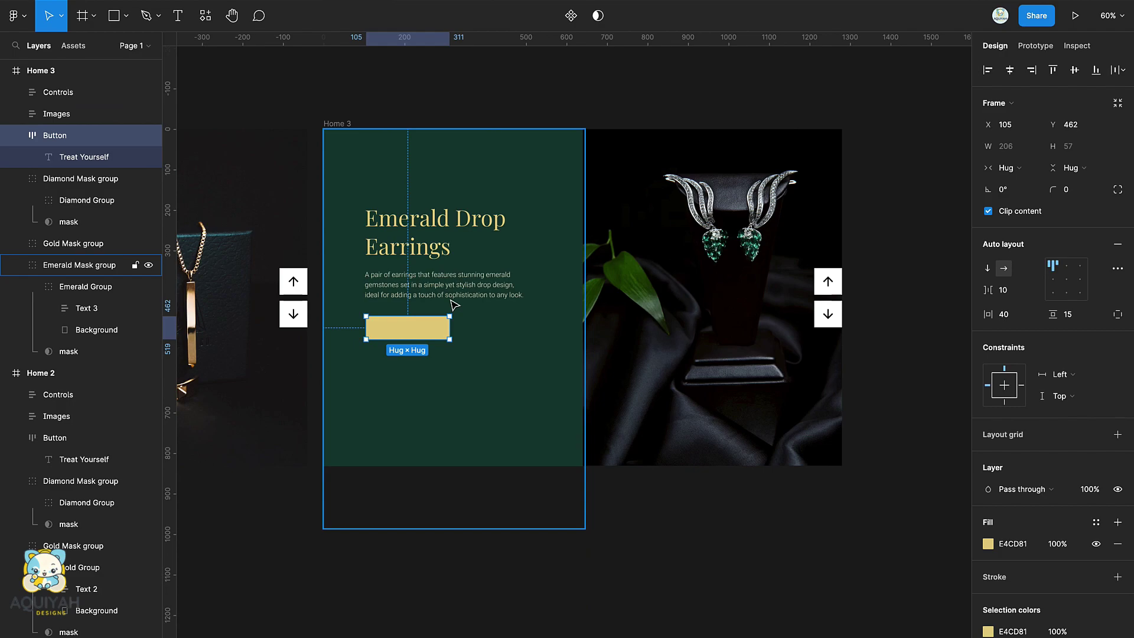
pyautogui.press('Return')
pyautogui.click(988, 423)
pyautogui.click(834, 611)
pyautogui.click(663, 552)
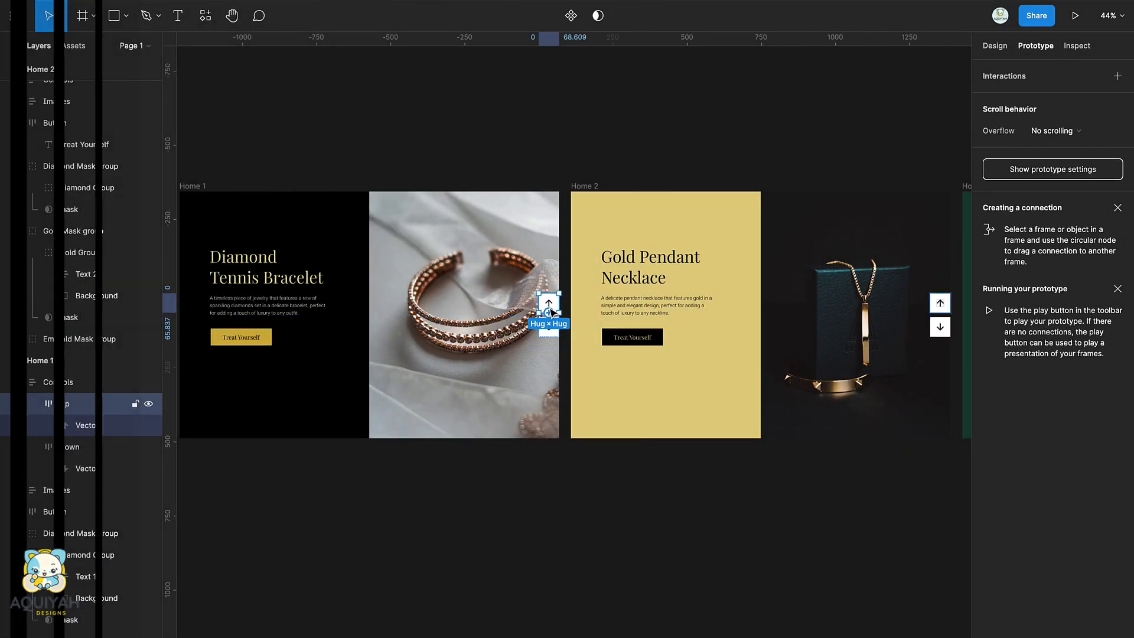
# - Link Home 1's down arrow to Home 2 on click with Smart animate at 1000ms
pyautogui.click(553, 333)
pyautogui.moveTo(559, 326); pyautogui.dragTo(589, 350)
pyautogui.hscroll(1, 589, 350)
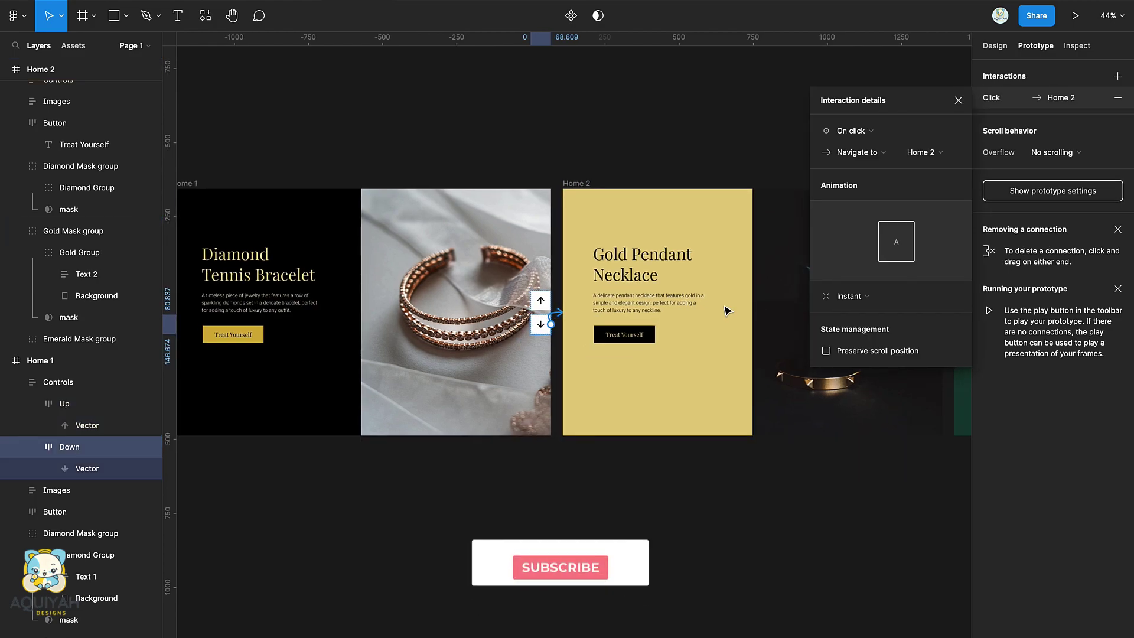
pyautogui.click(868, 131)
pyautogui.click(890, 131)
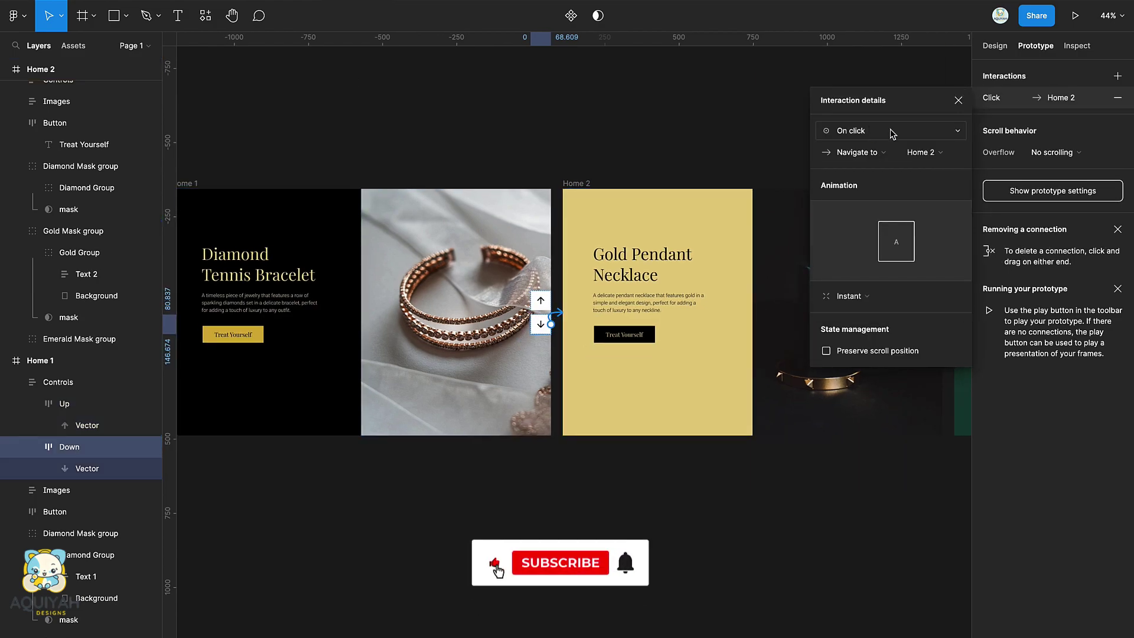
pyautogui.click(880, 308)
pyautogui.click(870, 324)
pyautogui.write('1000')
pyautogui.press('Return')
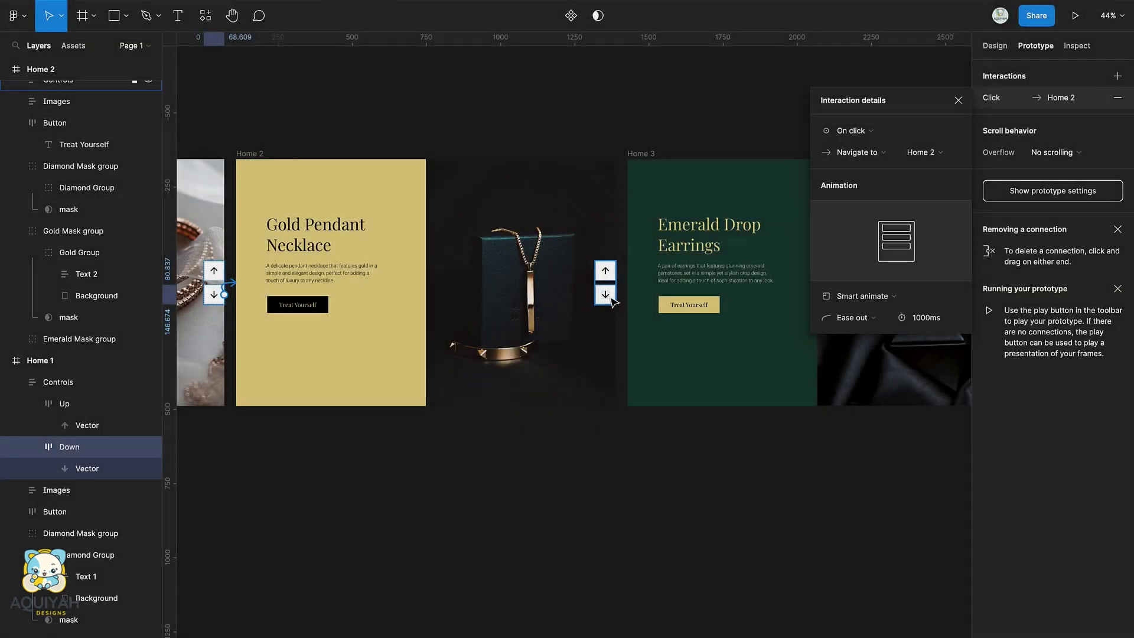
# - Link Home 2's down arrow to Home 3, the up arrows back a slide, then preview
pyautogui.click(605, 294)
pyautogui.moveTo(616, 294); pyautogui.dragTo(643, 300)
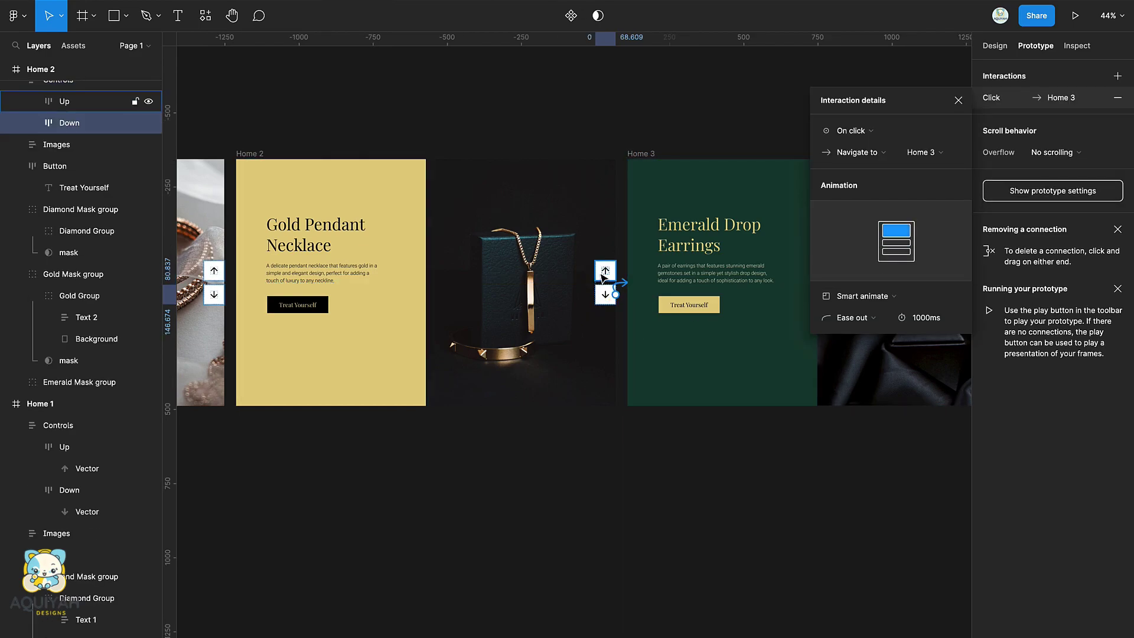
pyautogui.click(604, 273)
pyautogui.moveTo(595, 271); pyautogui.dragTo(213, 298)
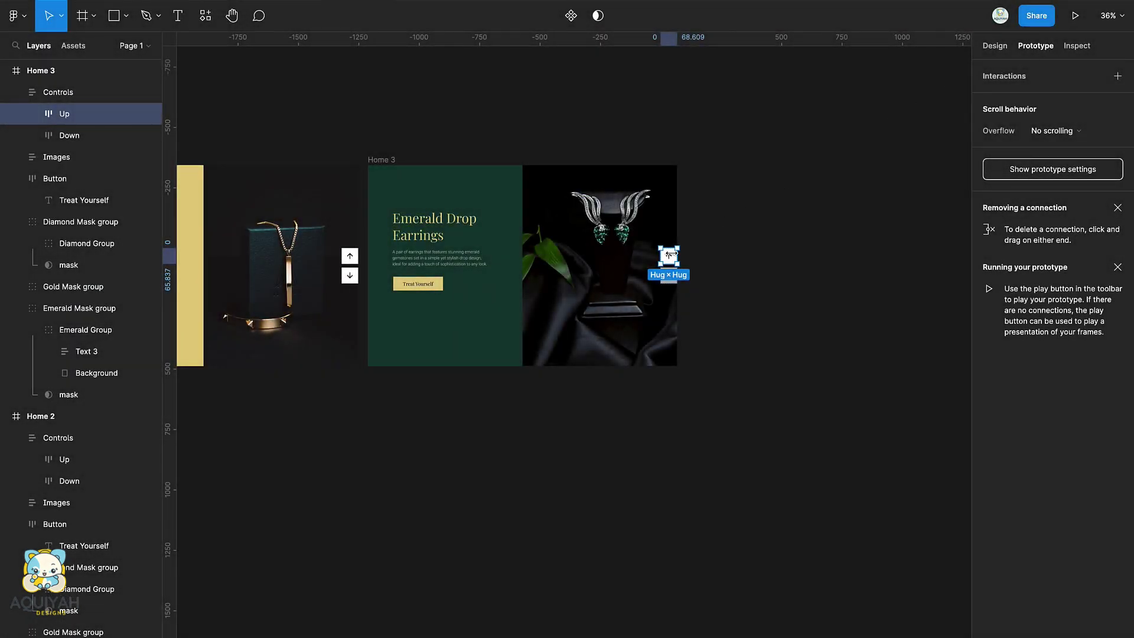
pyautogui.moveTo(669, 255); pyautogui.dragTo(452, 237)
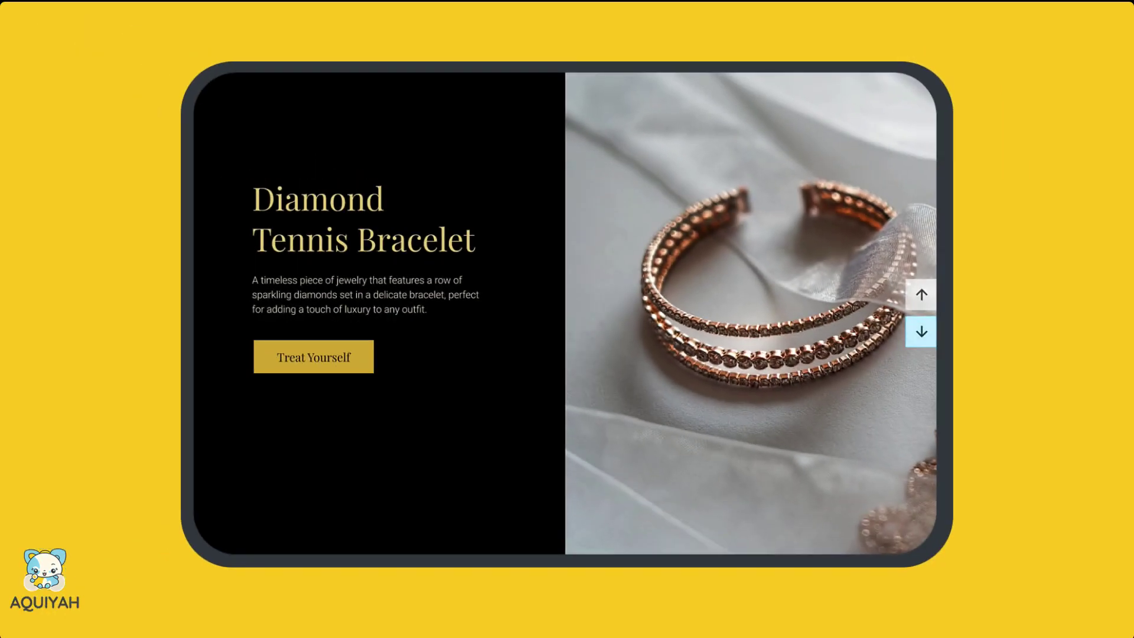
pyautogui.click(919, 333)
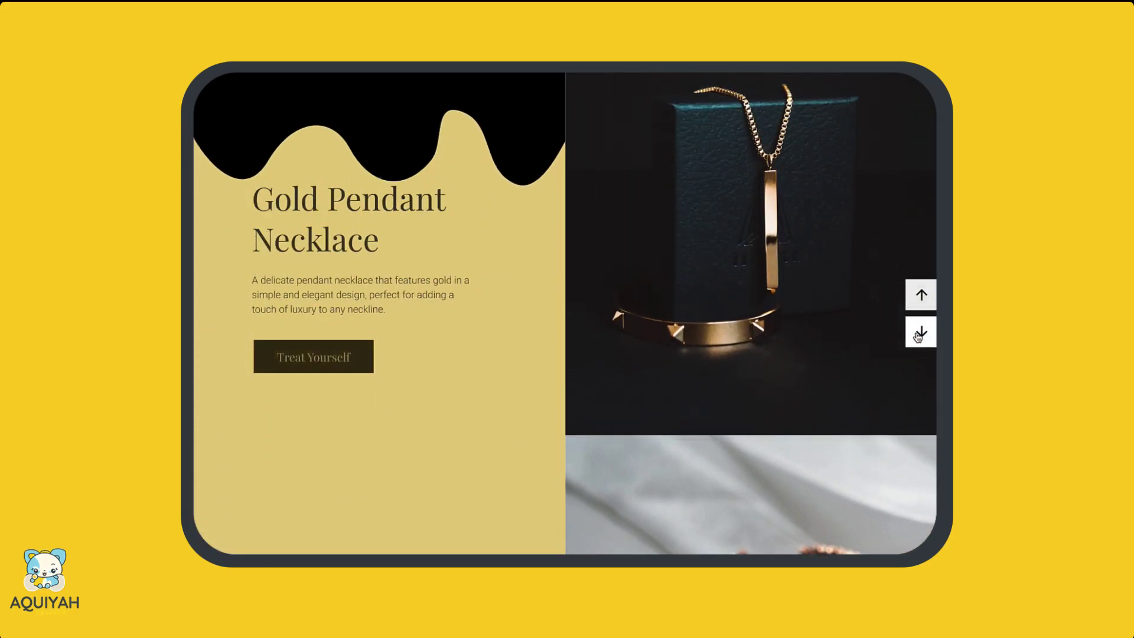
# - Advance the preview slider, then draw a Navbar frame above Home 1 and start its text layer
pyautogui.click(919, 340)
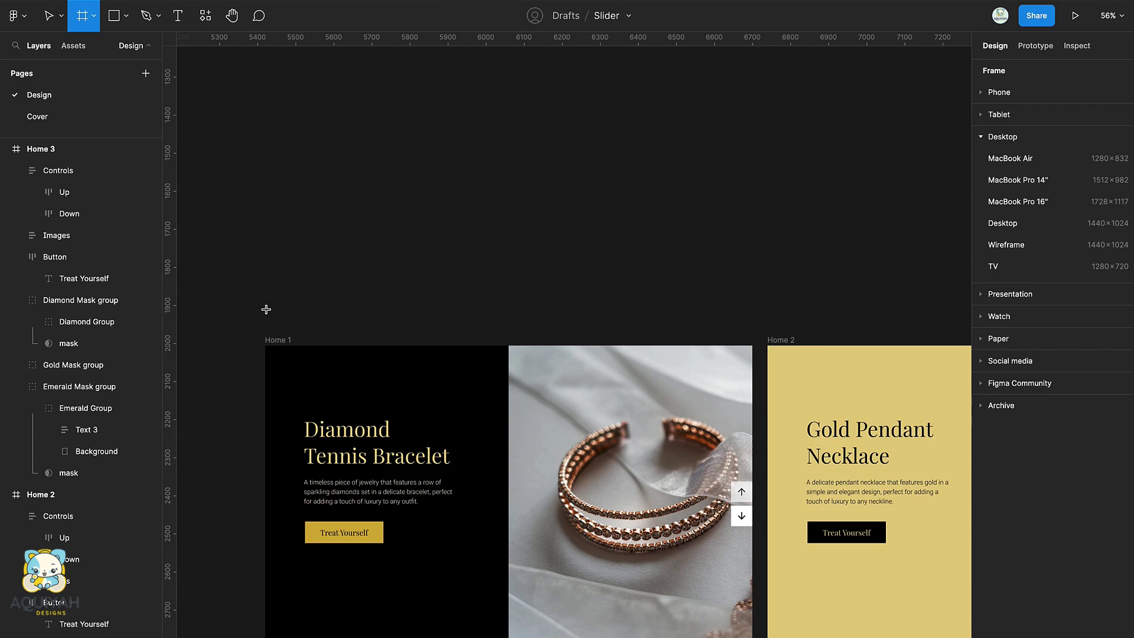
pyautogui.moveTo(266, 309)
pyautogui.mouseDown()
pyautogui.moveTo(398, 327)
pyautogui.moveTo(752, 331)
pyautogui.mouseUp()
pyautogui.click(367, 280)
pyautogui.scroll(3, 362, 303)
pyautogui.press('t')
pyautogui.click(493, 326)
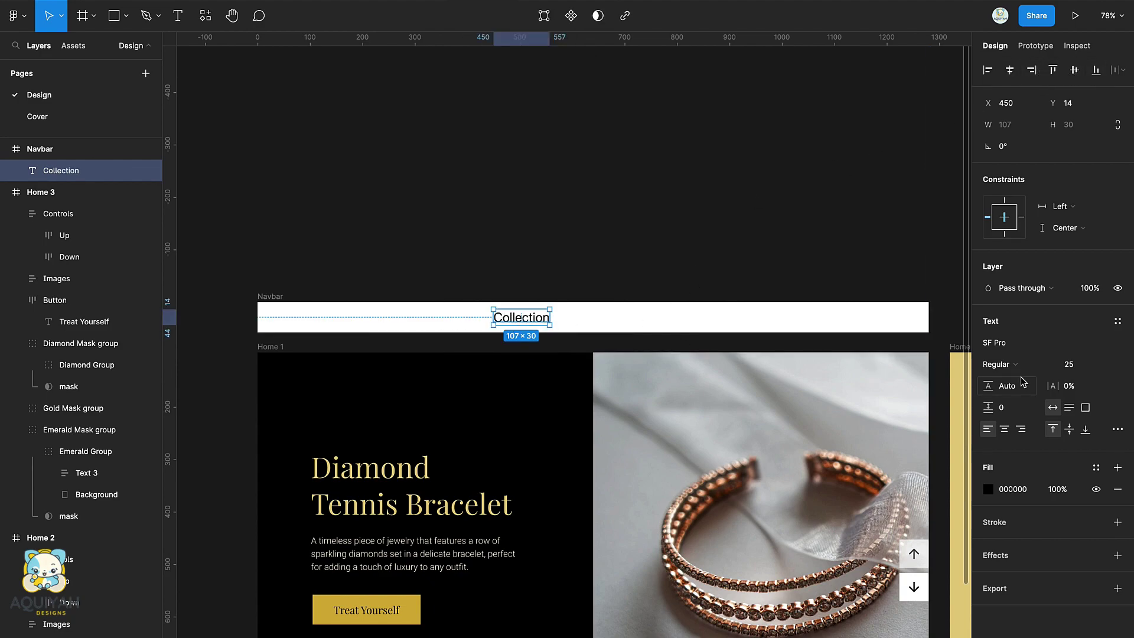
# - Set Collection to size 18 and duplicate it to the right as Best Sellers
pyautogui.press('BackSpace')
pyautogui.press('BackSpace')
pyautogui.write('18')
pyautogui.press('Return')
pyautogui.moveTo(524, 321); pyautogui.dragTo(581, 320)
pyautogui.doubleClick(576, 315)
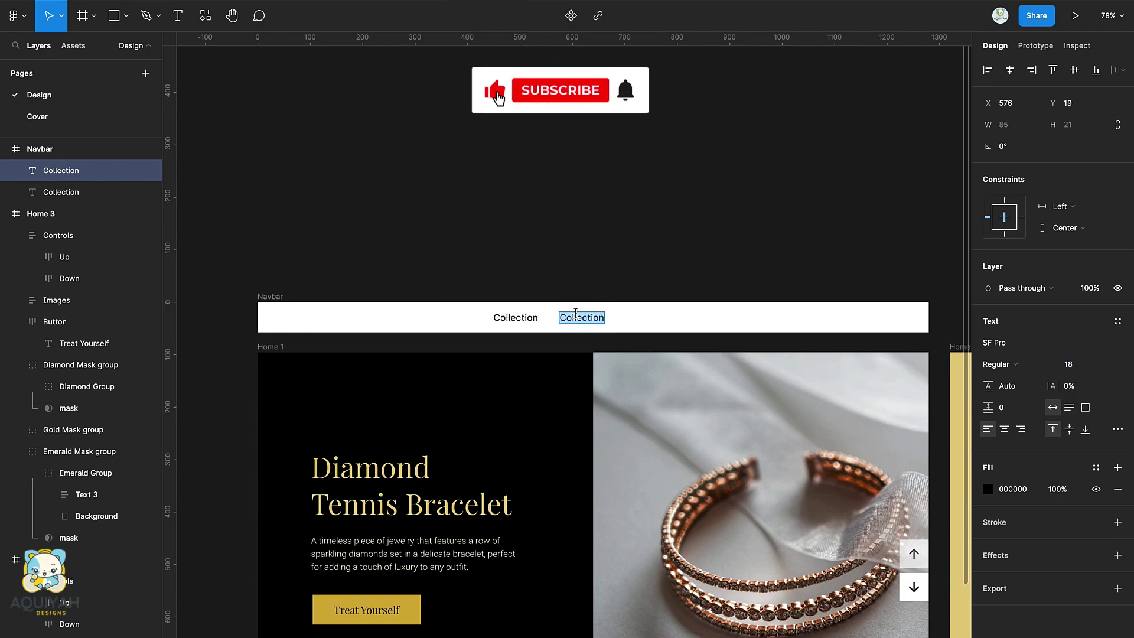
pyautogui.write('llers')
pyautogui.press('Escape')
# - Duplicate Best Sellers further right and reword it as Custom Design
pyautogui.hotkey('ctrl', 'd')
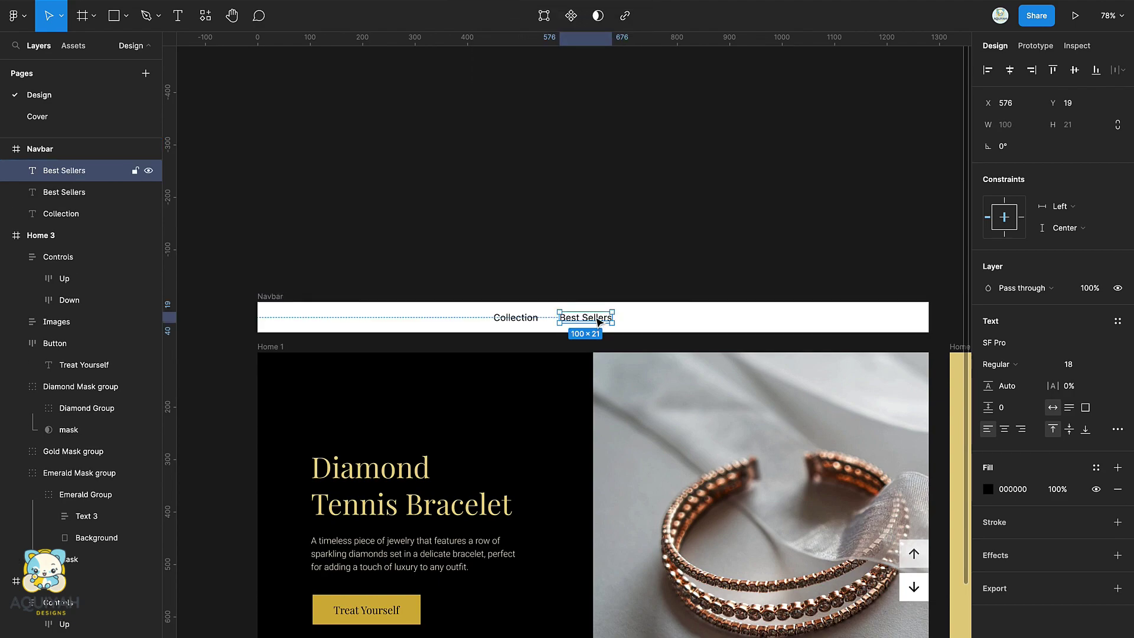
pyautogui.moveTo(599, 322); pyautogui.dragTo(667, 320)
pyautogui.press('Return')
pyautogui.write('Custom Design')
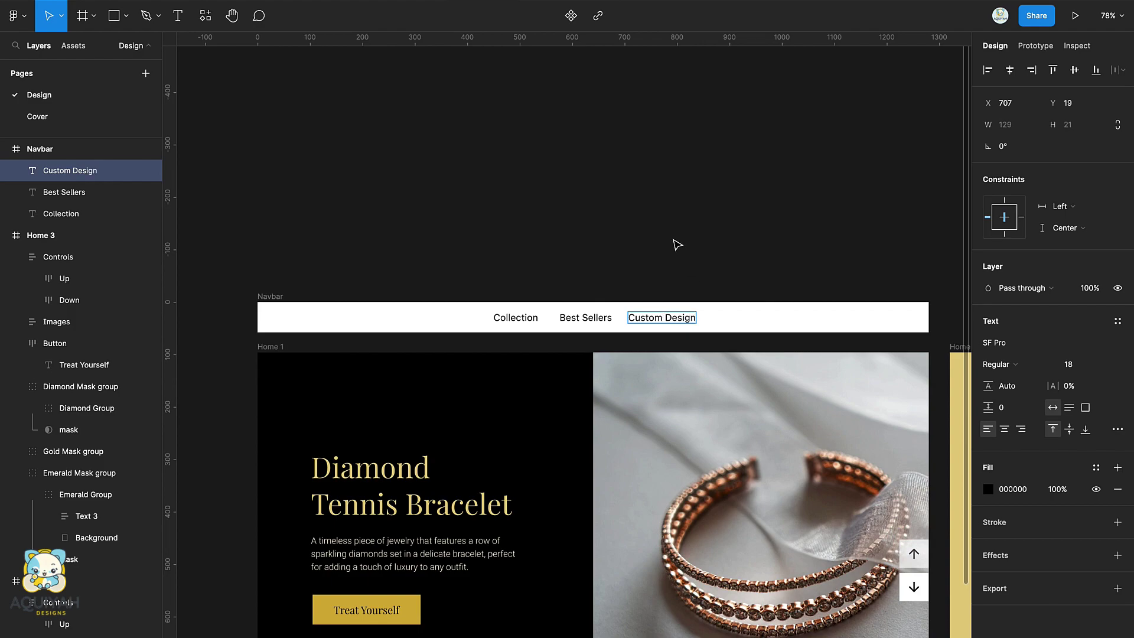
# - Set all three navbar links in Playfair Display and wrap them in an auto layout row
pyautogui.keyDown('shift'); pyautogui.click(584, 318); pyautogui.keyUp('shift')
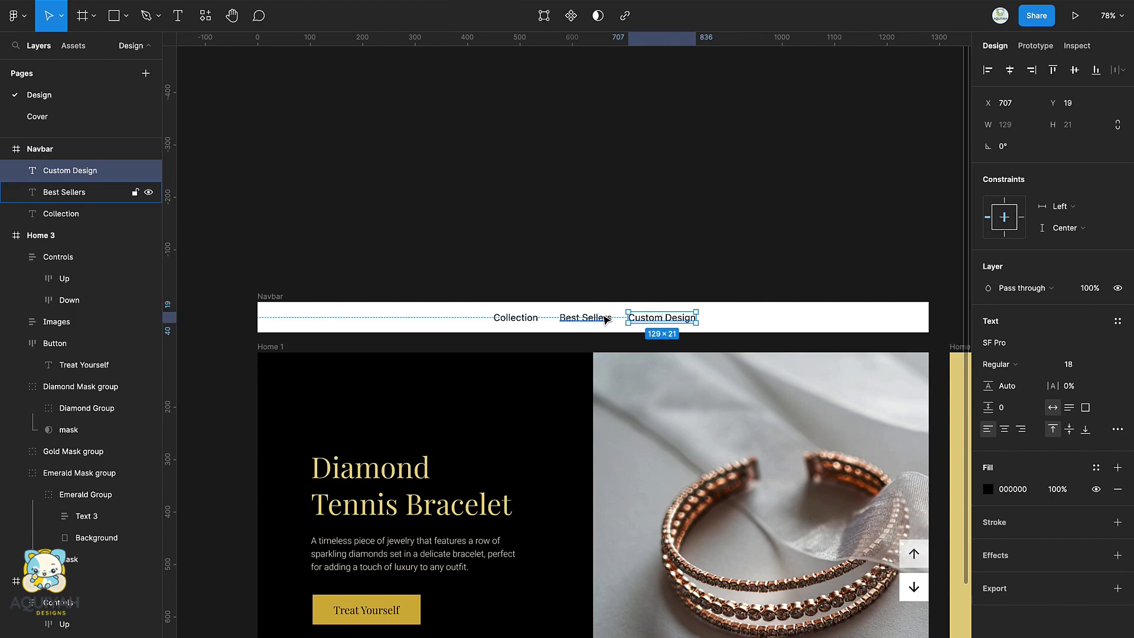
pyautogui.keyDown('shift'); pyautogui.click(500, 320); pyautogui.keyUp('shift')
pyautogui.click(1004, 342)
pyautogui.write('Pl')
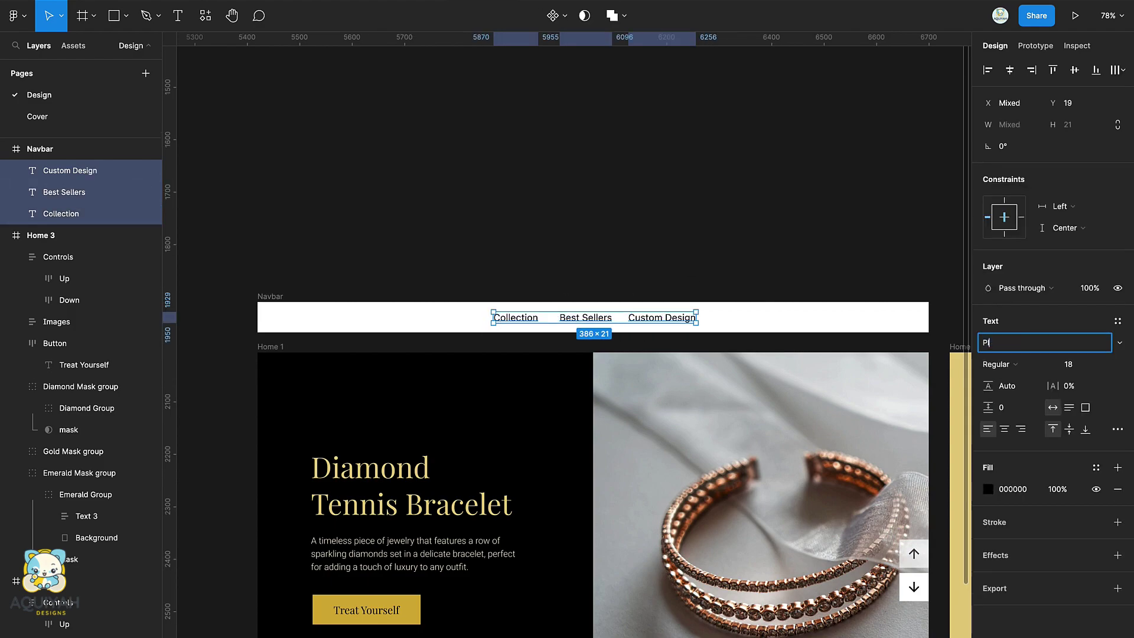
pyautogui.write('ay')
pyautogui.press('Return')
pyautogui.hotkey('shift', 'a')
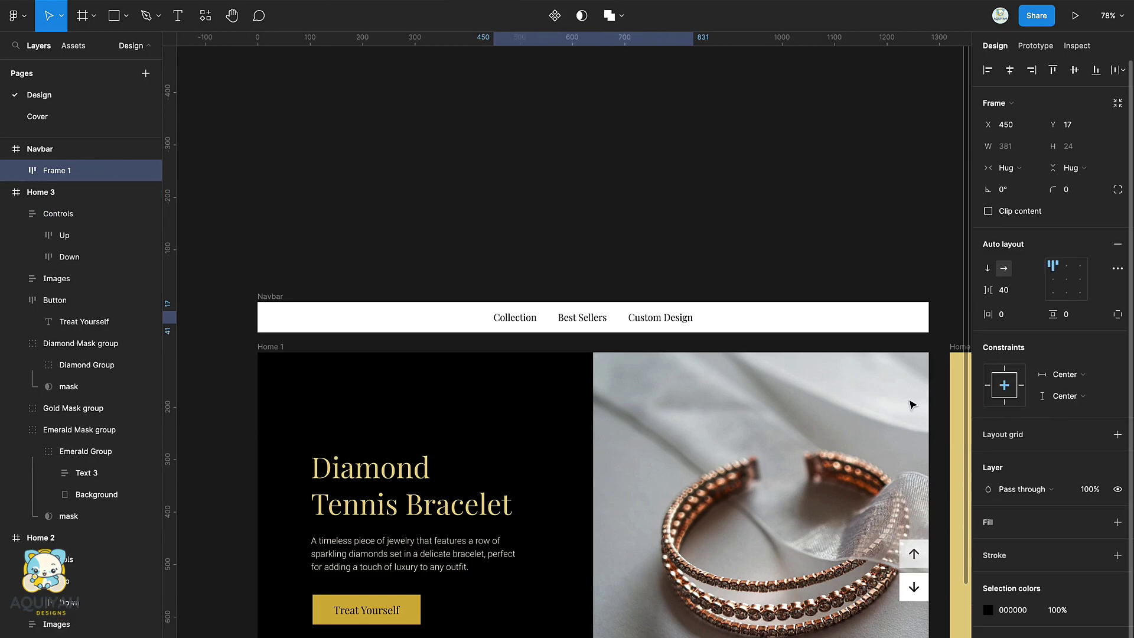
pyautogui.hscroll(3, 662, 297)
pyautogui.click(662, 297)
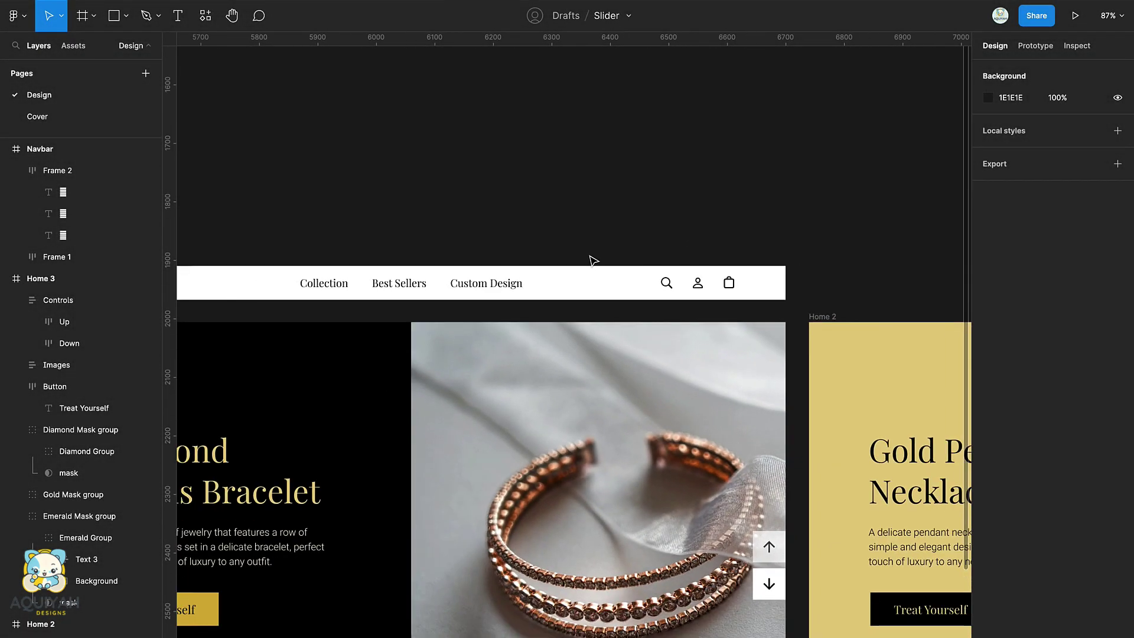
# - Insert a Geometric sunburst logo using the Logoipsum plugin
pyautogui.scroll(-5, 593, 260)
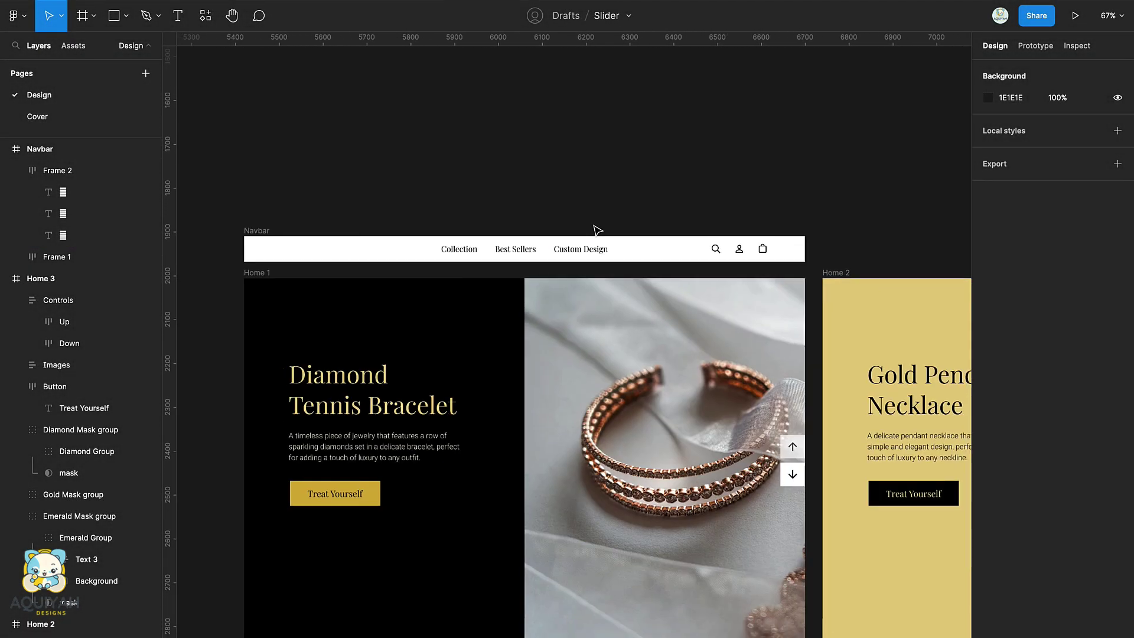
pyautogui.click(294, 237)
pyautogui.rightClick(303, 181)
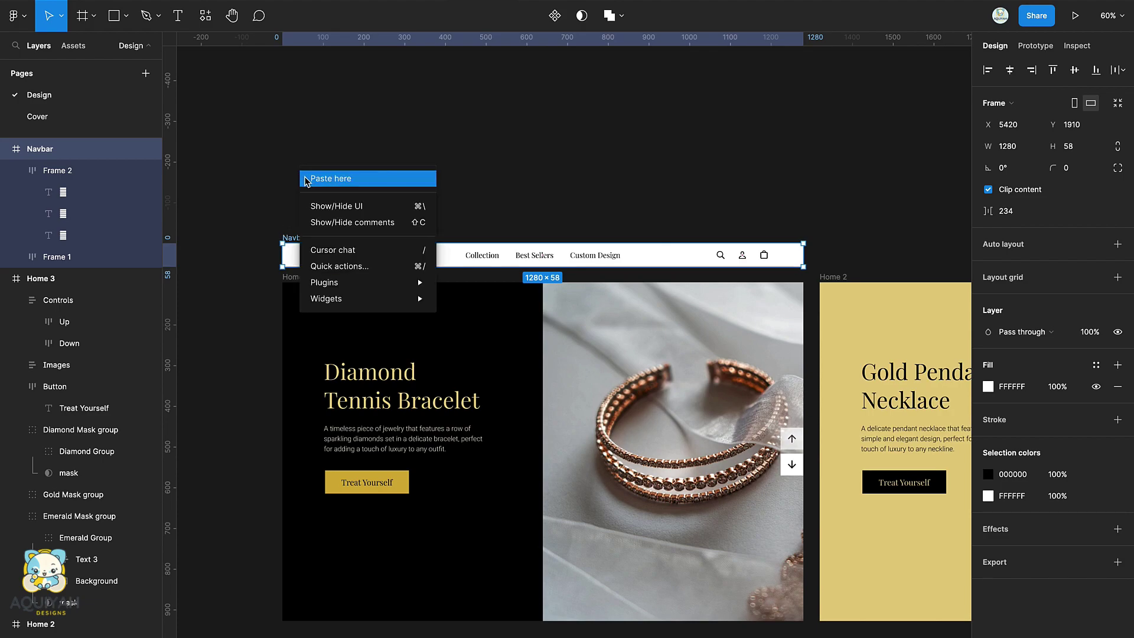
pyautogui.moveTo(331, 282)
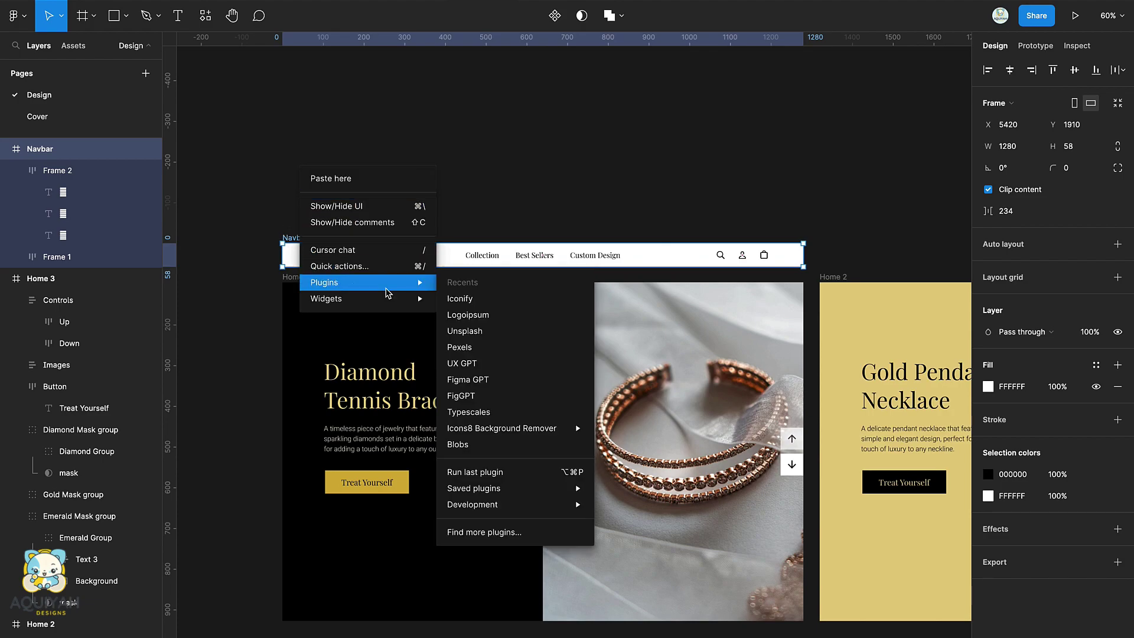
pyautogui.click(480, 315)
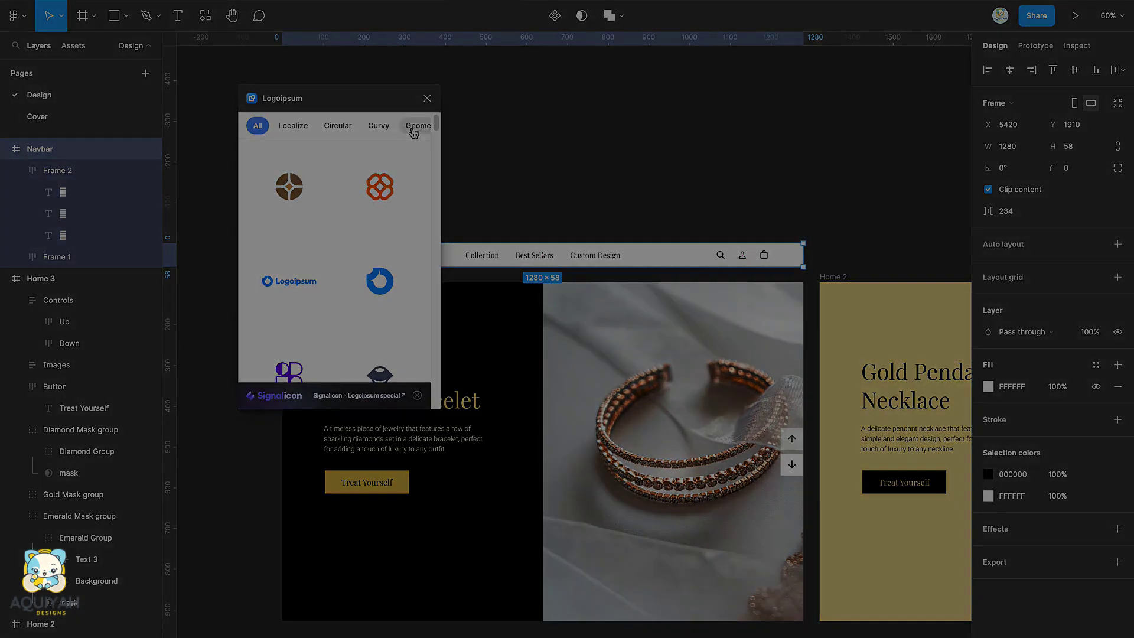
pyautogui.click(413, 127)
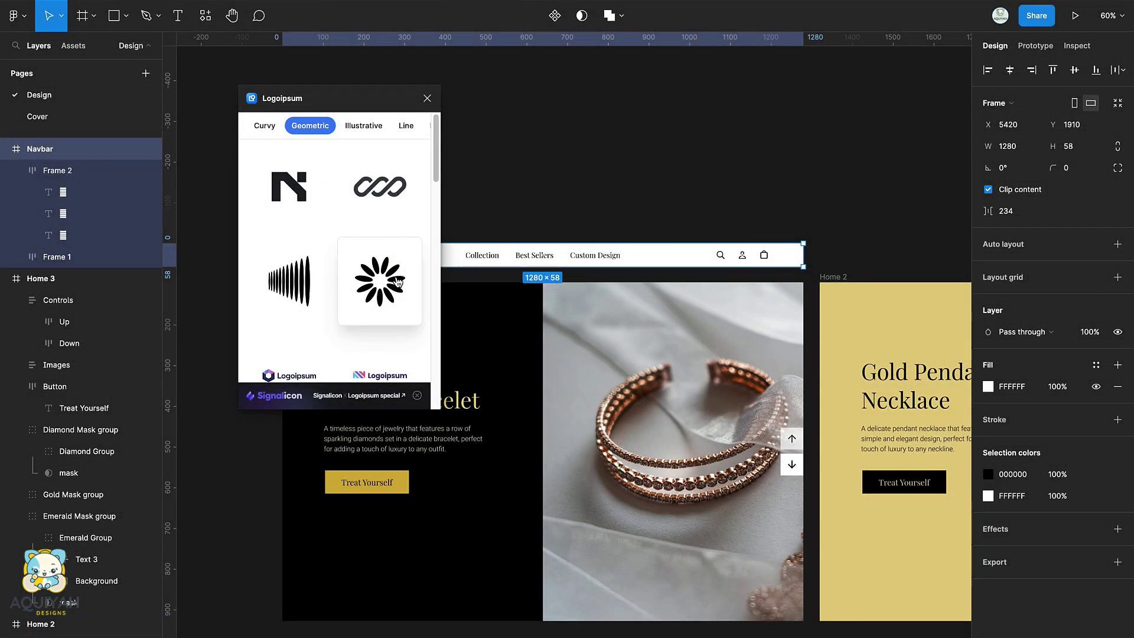
pyautogui.click(396, 281)
pyautogui.click(427, 98)
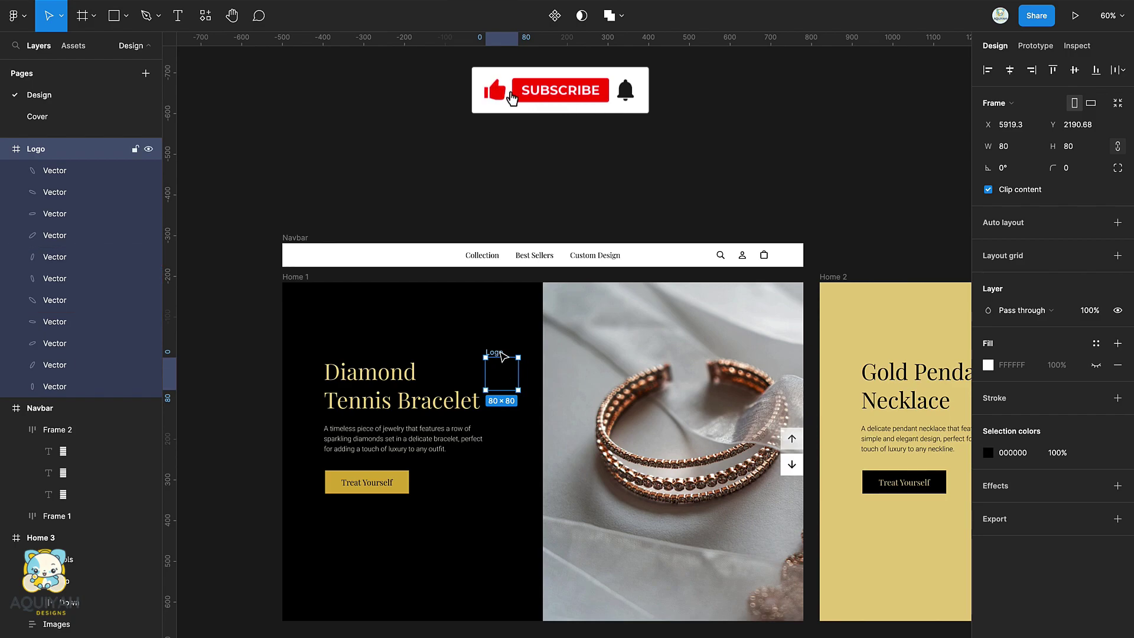
# - Move the logo into the Navbar, make it 82 tall, and centre and shrink the logo to 54×54
pyautogui.moveTo(500, 354); pyautogui.dragTo(402, 214)
pyautogui.press('Escape')
pyautogui.click(300, 244)
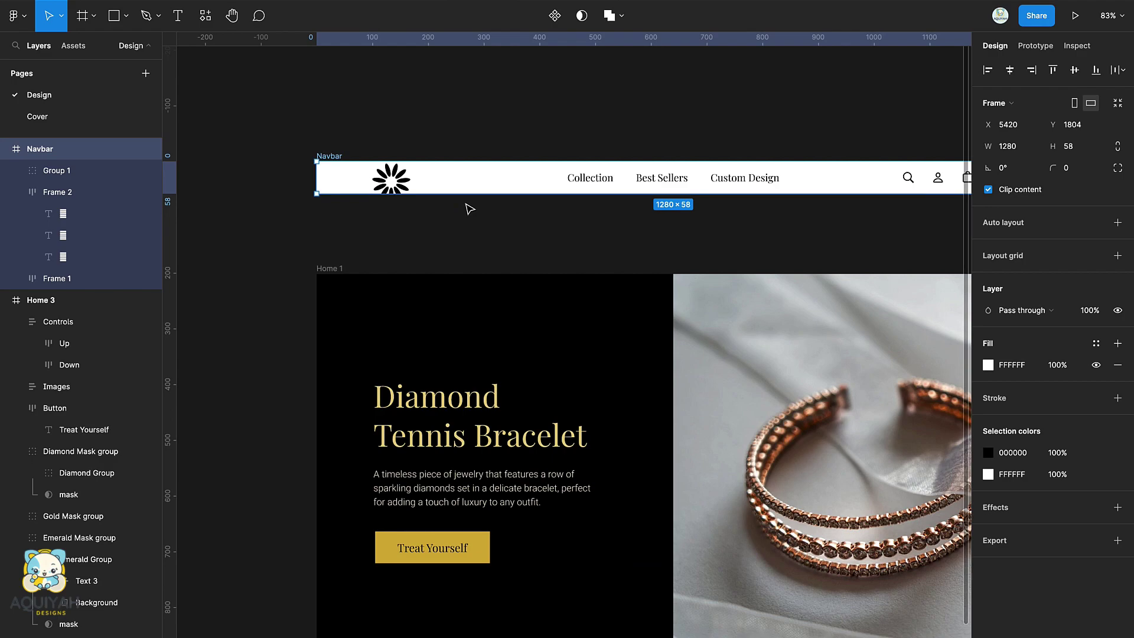
pyautogui.moveTo(476, 191); pyautogui.dragTo(473, 207)
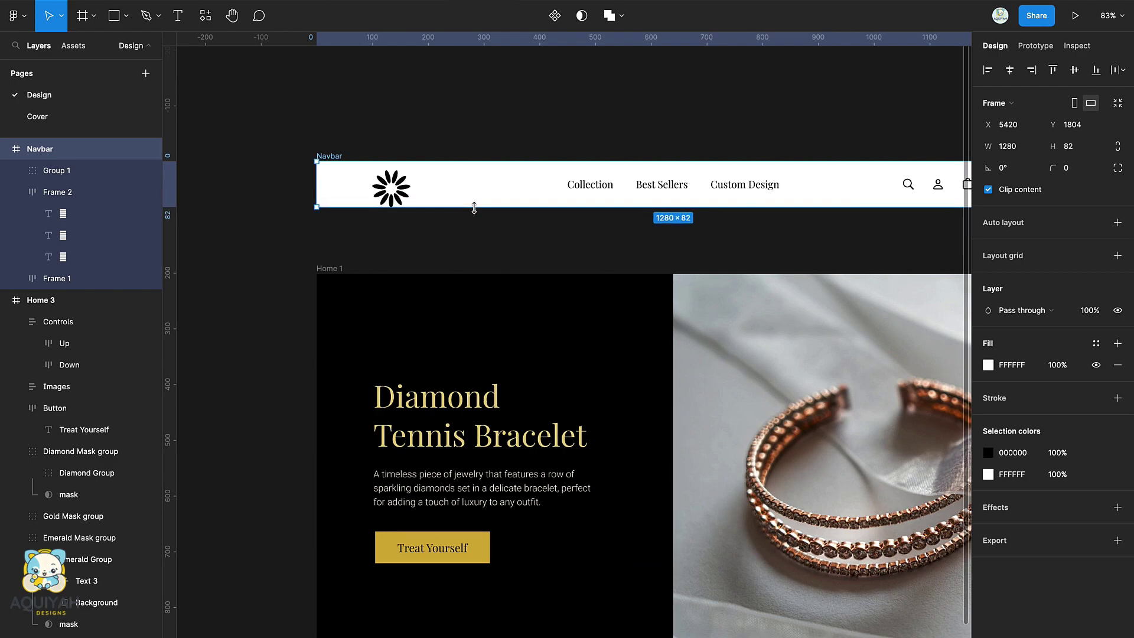
pyautogui.click(400, 194)
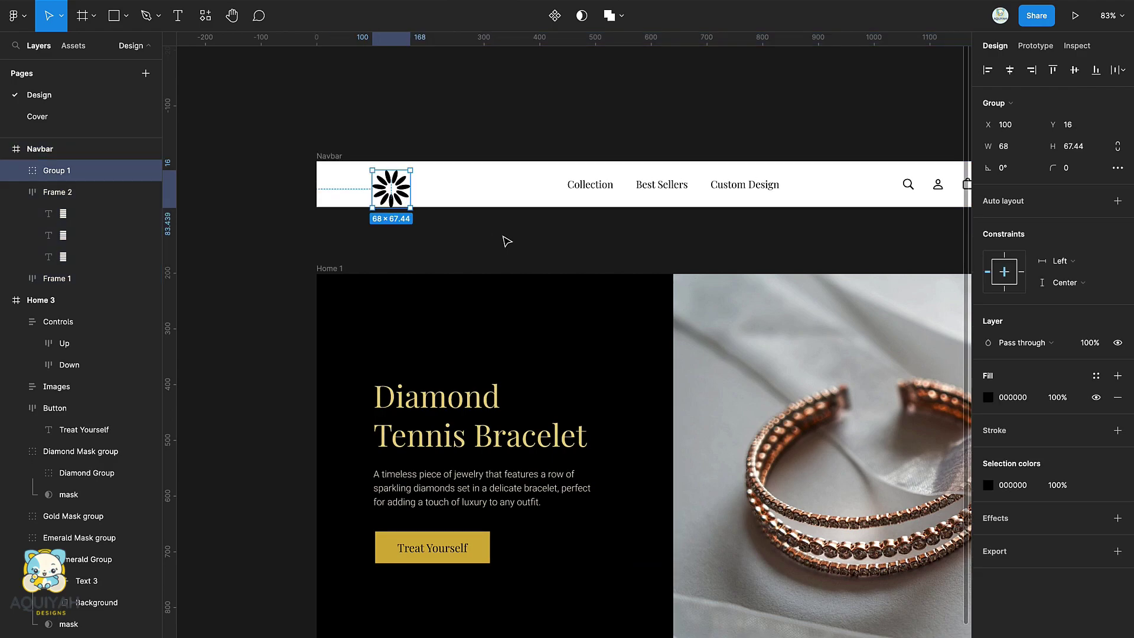
pyautogui.click(1071, 77)
pyautogui.moveTo(410, 204); pyautogui.dragTo(399, 192)
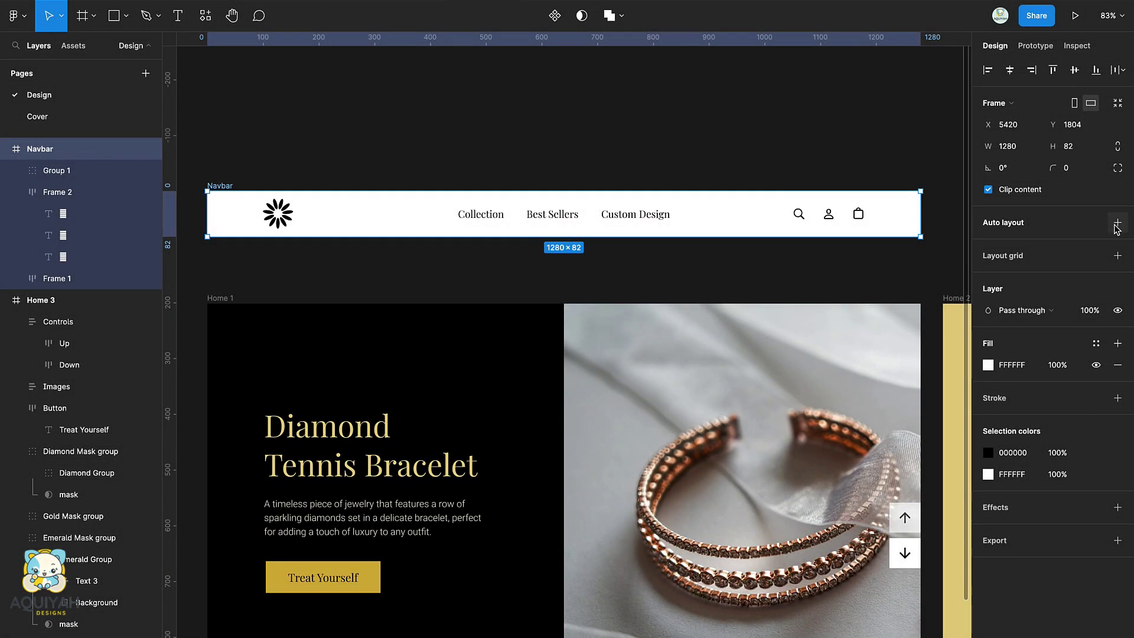
pyautogui.click(1117, 222)
# - Recolour the navbar logo, links and icons white FFFFFF
pyautogui.scroll(-1, 532, 295)
pyautogui.click(277, 189)
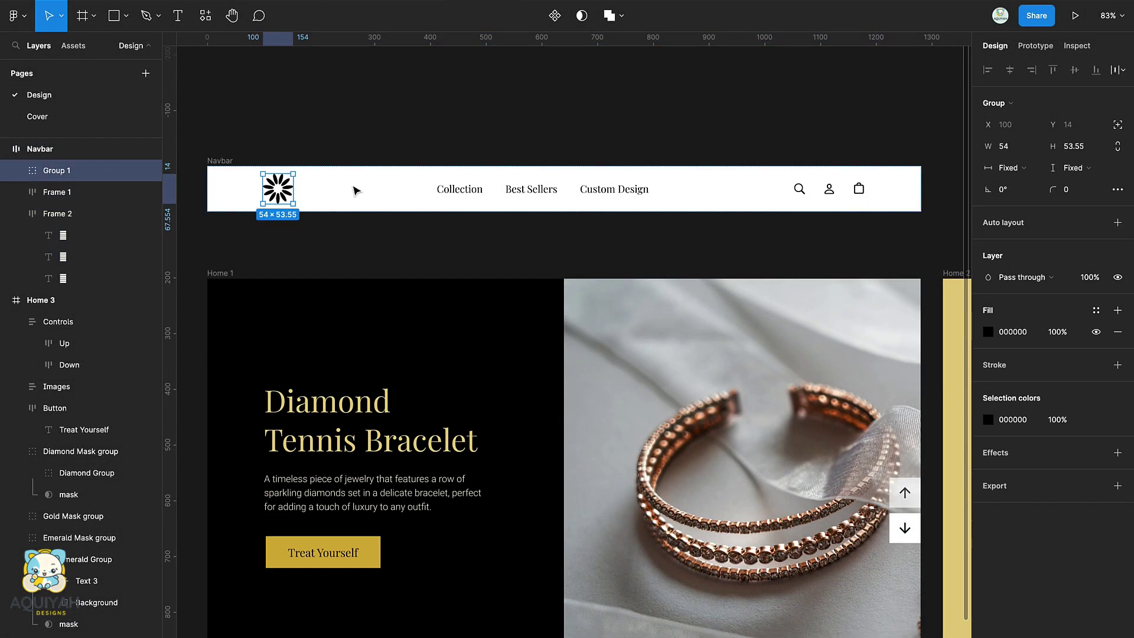
pyautogui.keyDown('shift'); pyautogui.click(454, 188); pyautogui.keyUp('shift')
pyautogui.keyDown('shift'); pyautogui.click(797, 190); pyautogui.keyUp('shift')
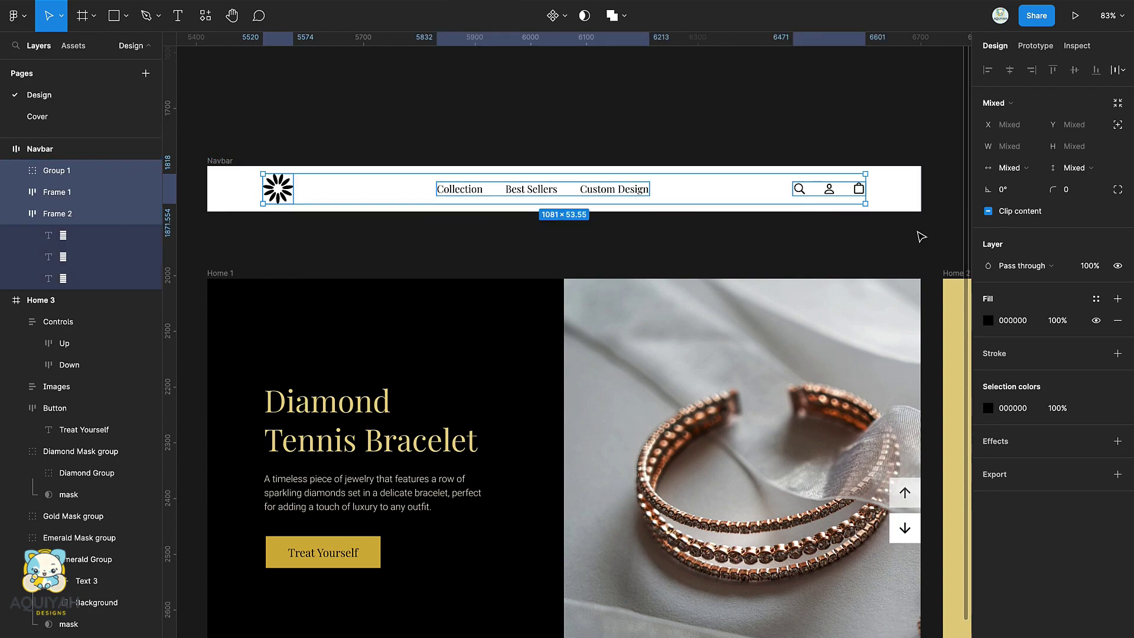
pyautogui.click(1012, 408)
pyautogui.write('FFFFFF')
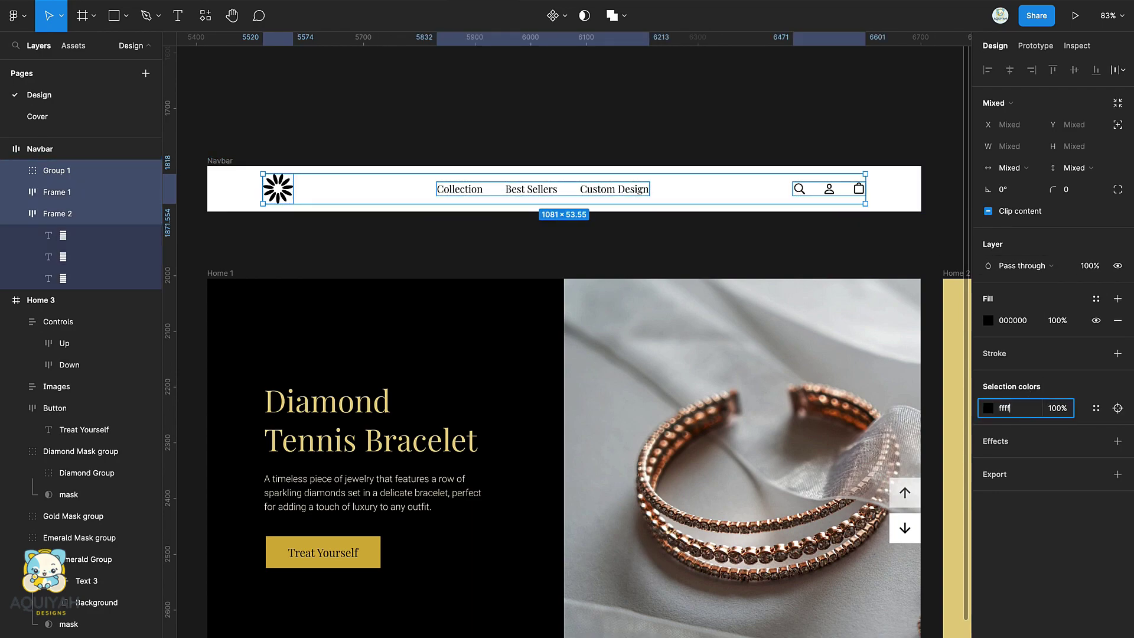
pyautogui.press('Return')
# - Give the Navbar frame a black 000 fill
pyautogui.click(220, 162)
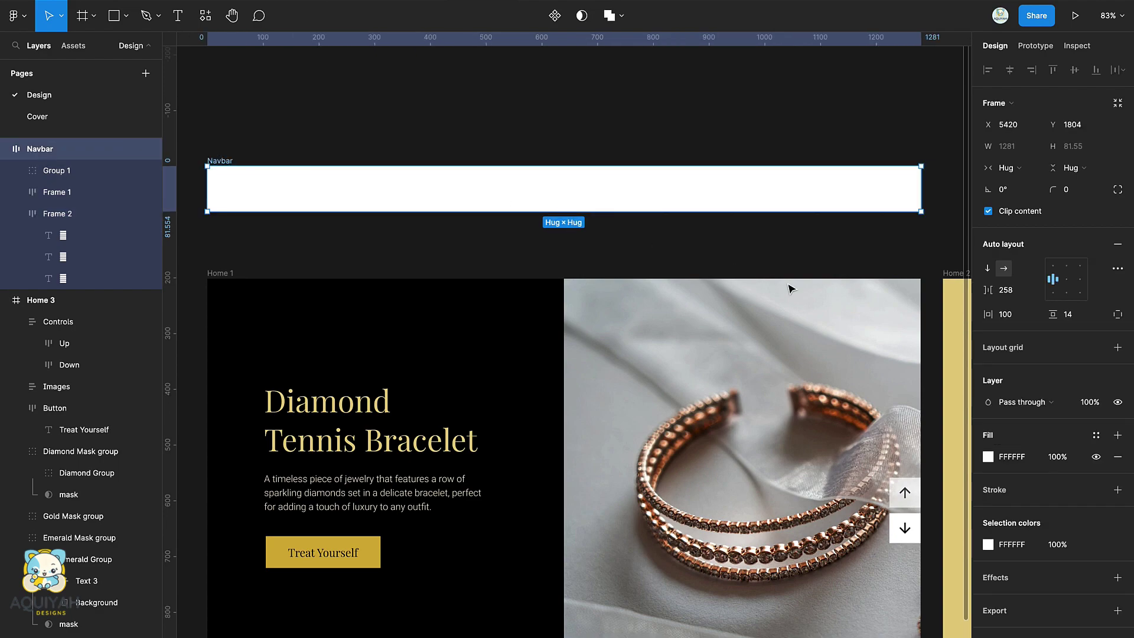
pyautogui.click(1011, 459)
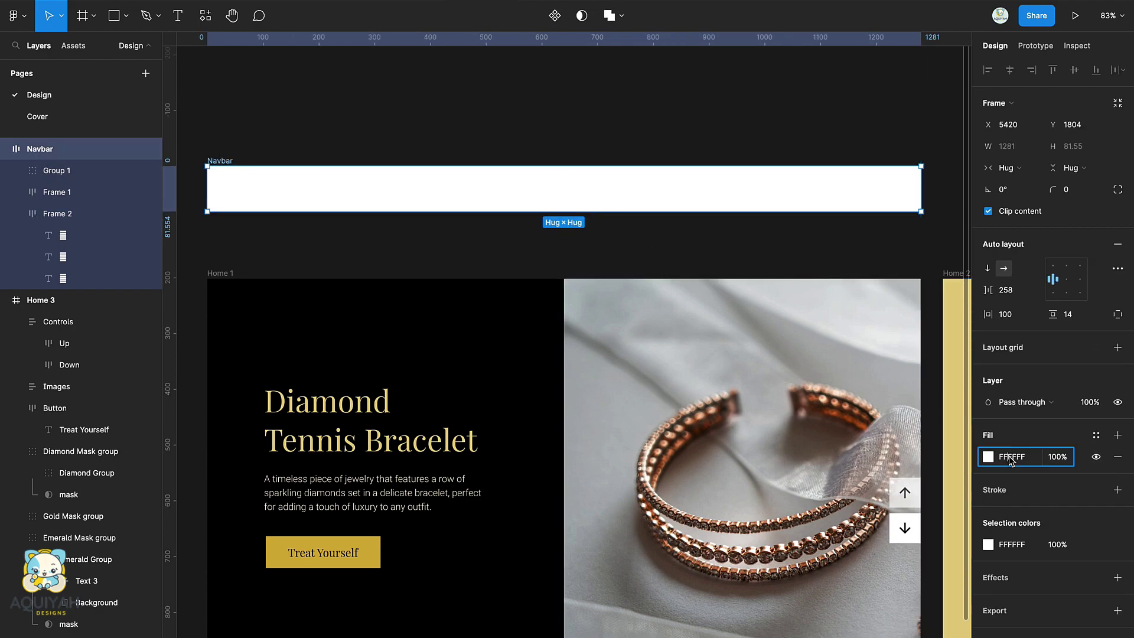
pyautogui.write('000')
pyautogui.press('Return')
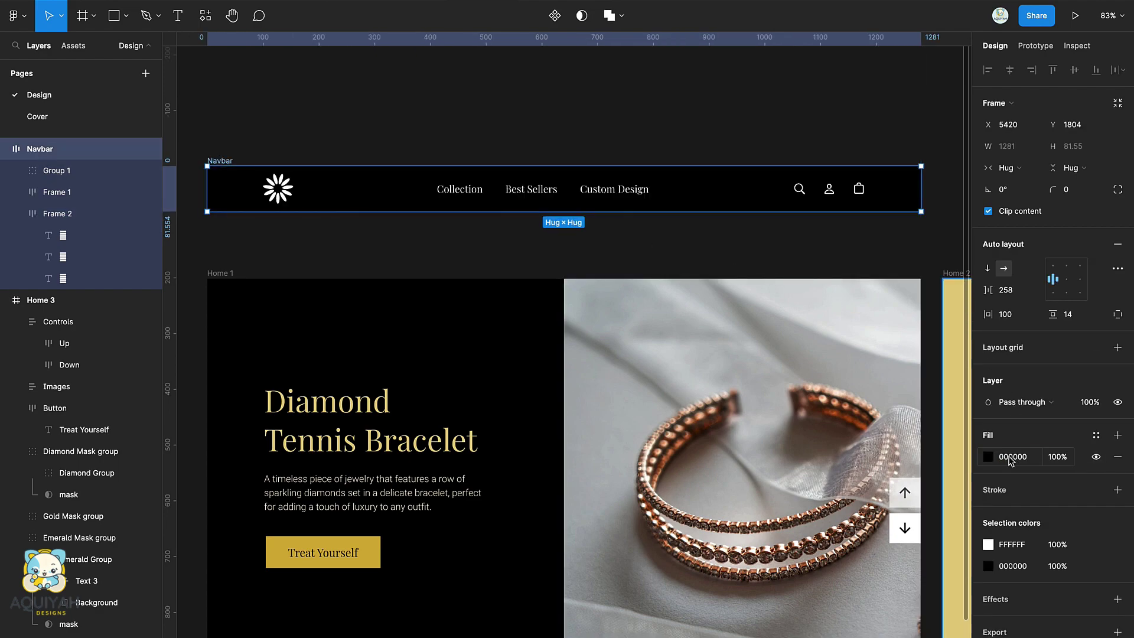
# - Make the Navbar a component and place an instance aligned to Home 1's top
pyautogui.click(555, 15)
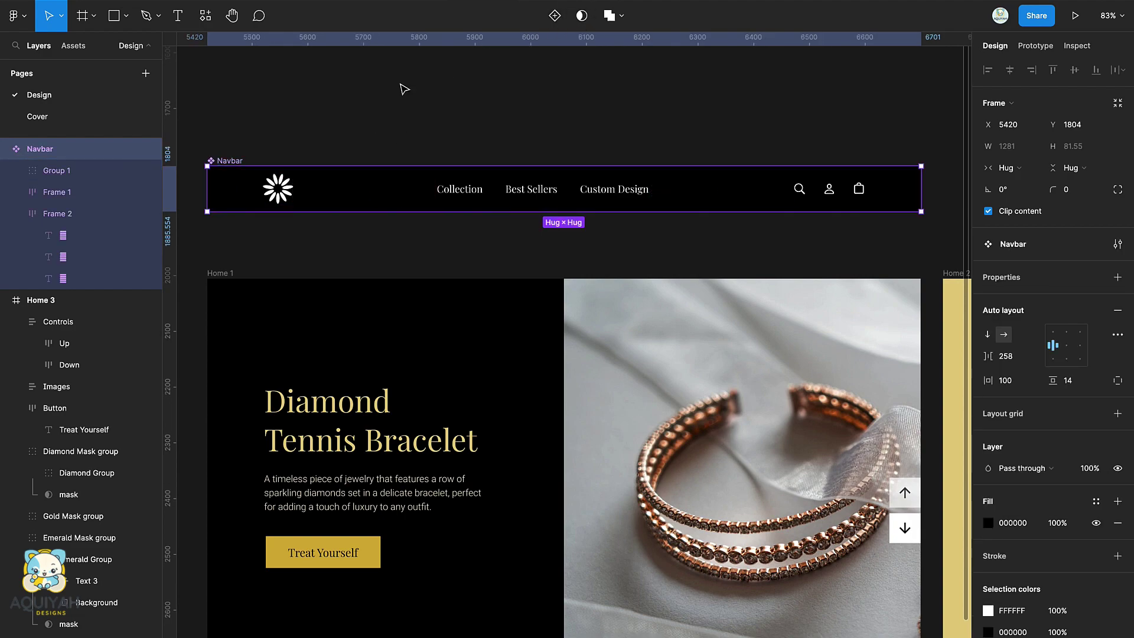
pyautogui.click(205, 15)
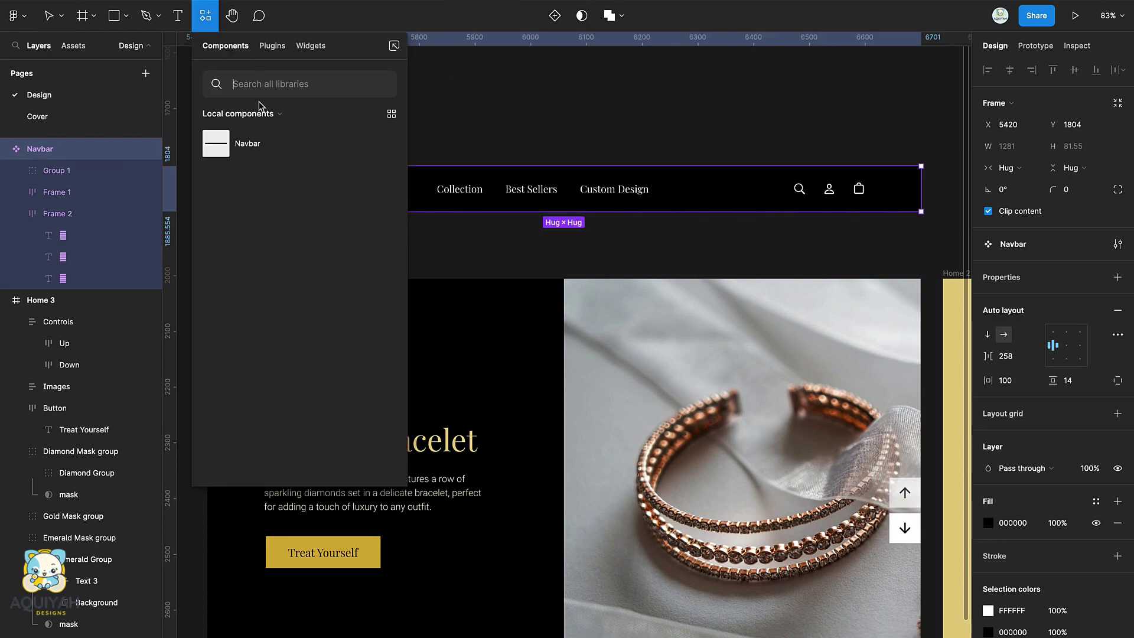
pyautogui.click(466, 341)
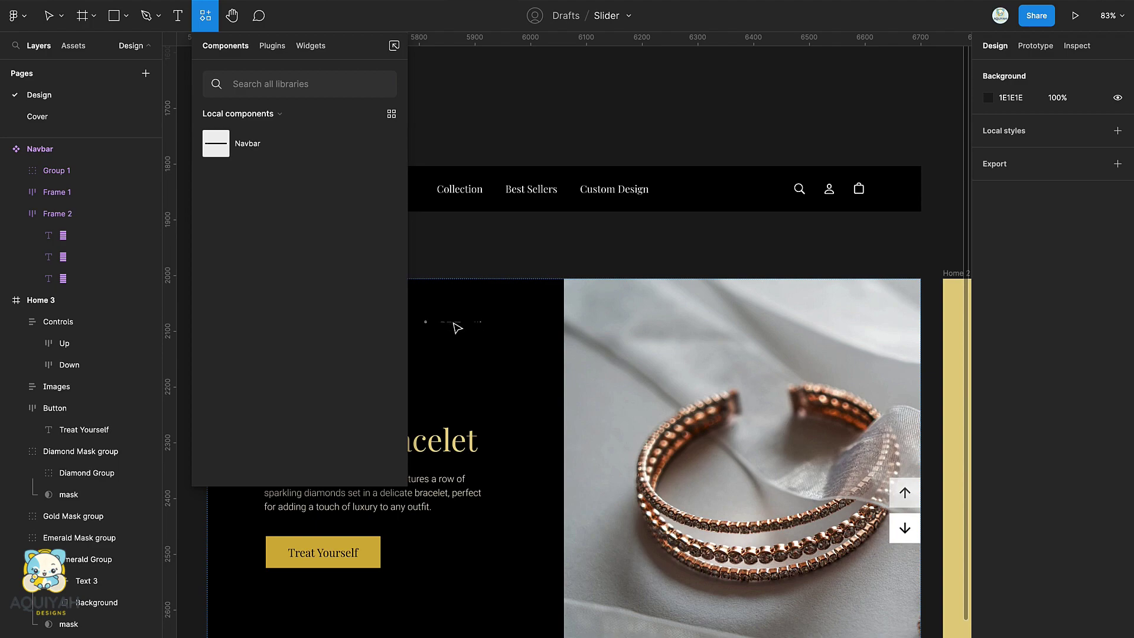
pyautogui.moveTo(458, 328); pyautogui.dragTo(416, 337)
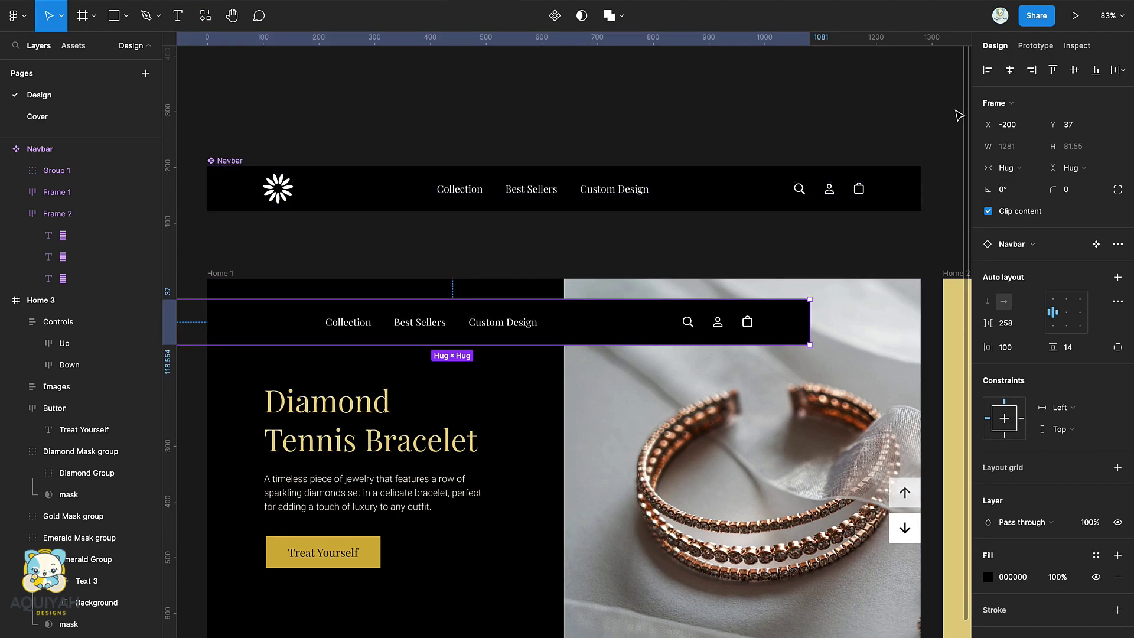
pyautogui.click(1053, 70)
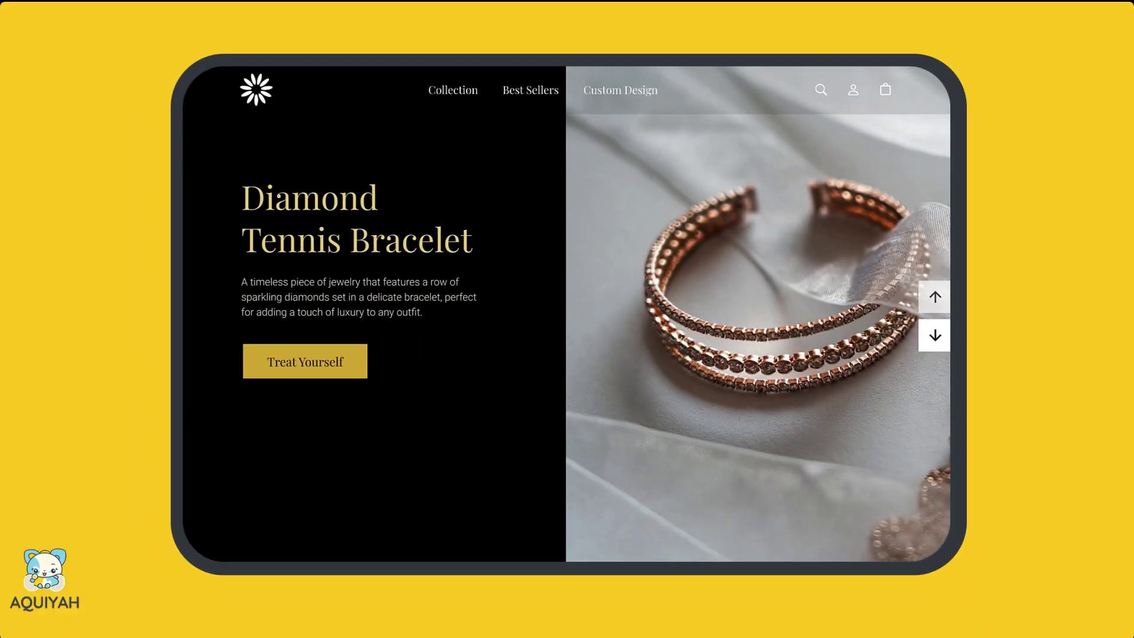
# - Step the prototype down to Gold Pendant Necklace and Emerald Drop Earrings, then back up to Gold
pyautogui.click(935, 334)
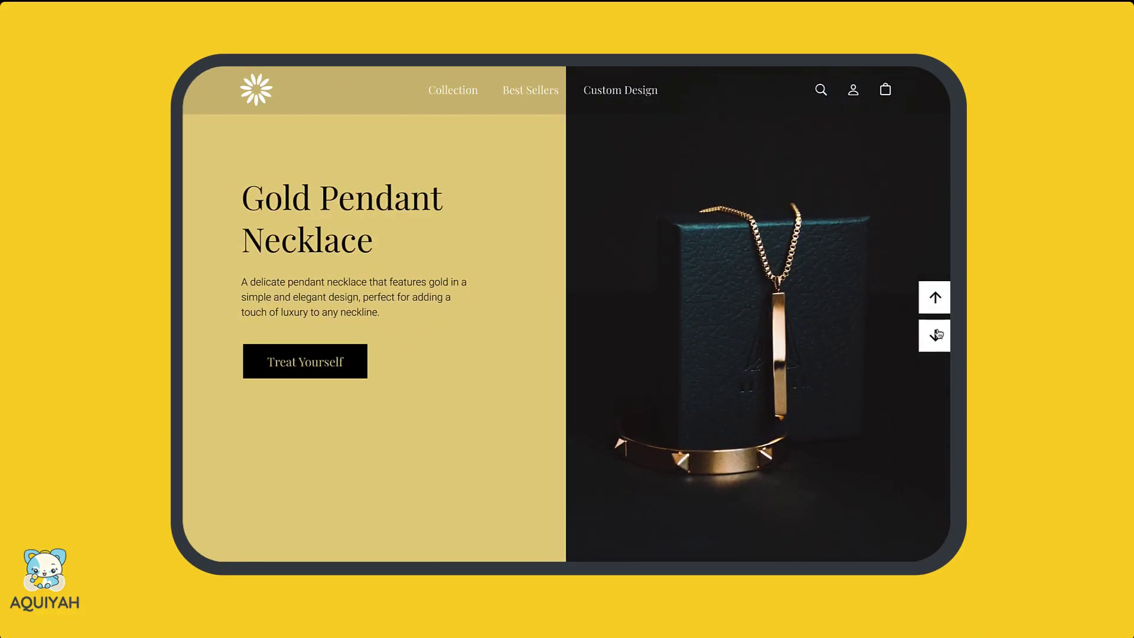
pyautogui.click(934, 334)
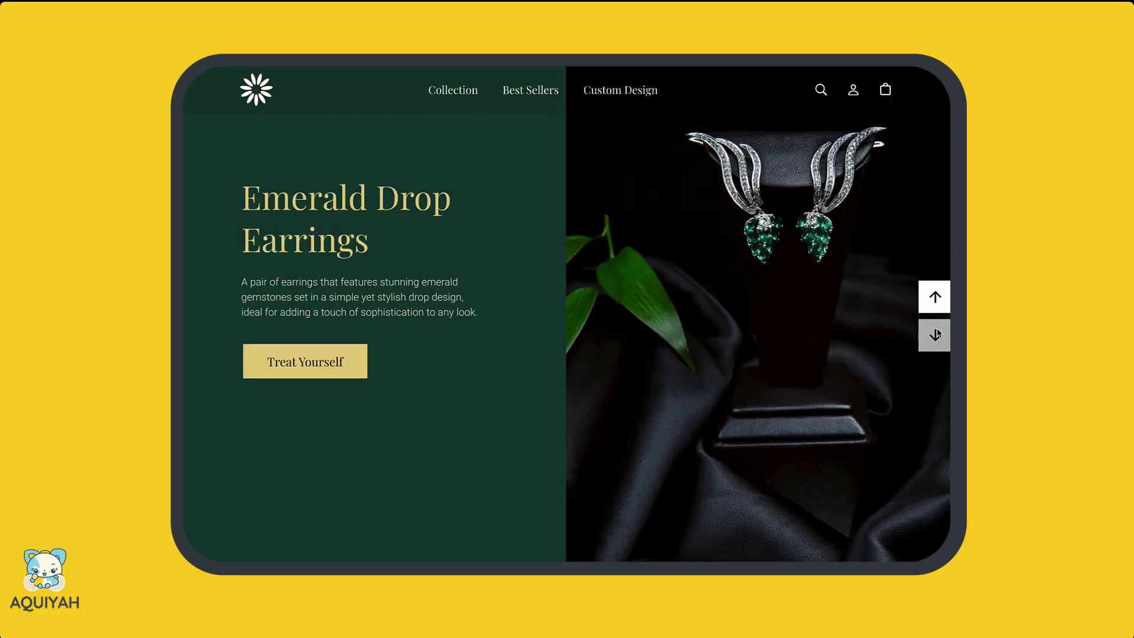
pyautogui.click(935, 297)
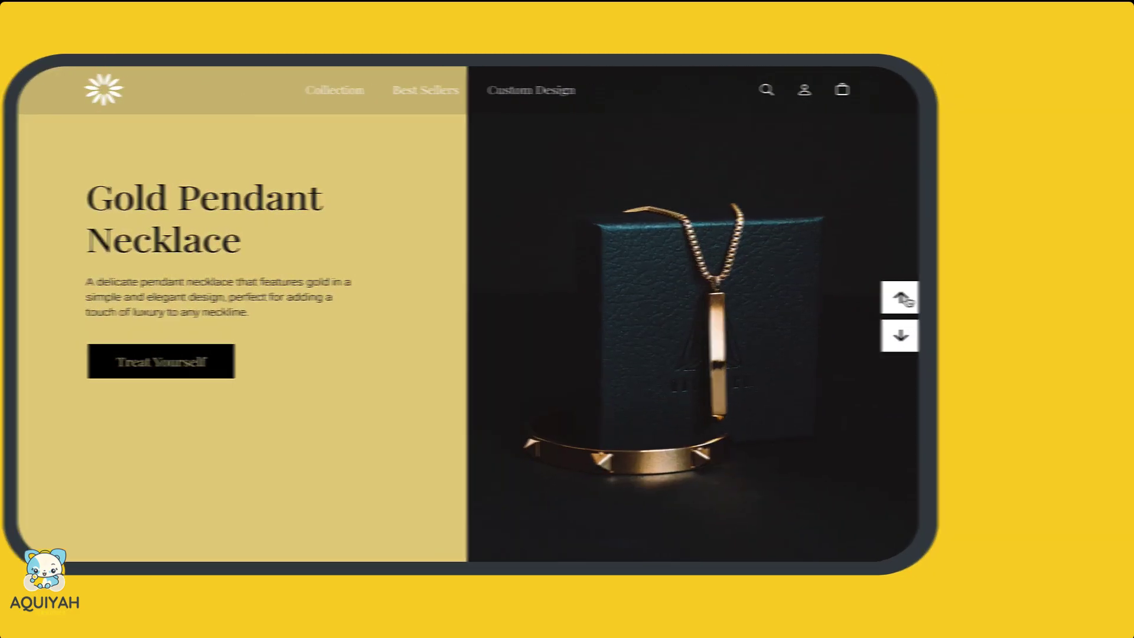